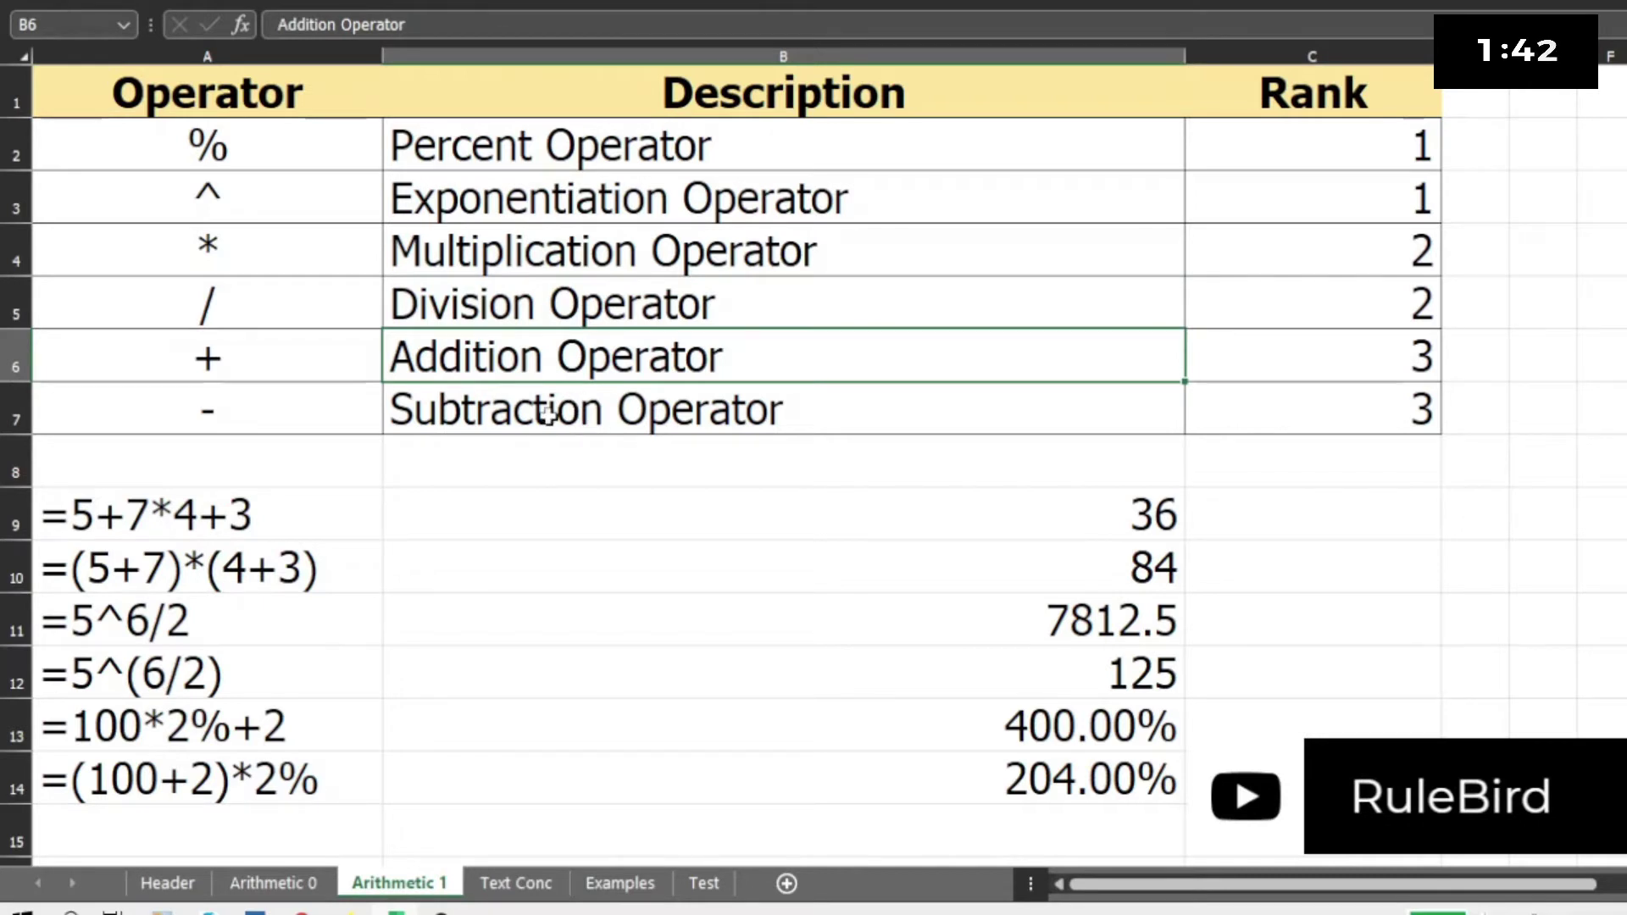
# Step: Examine the example formulas in rows 9 to 12 of the Arithmetic 1 sheet, comparing versions with and without parentheses
pyautogui.click(89, 524)
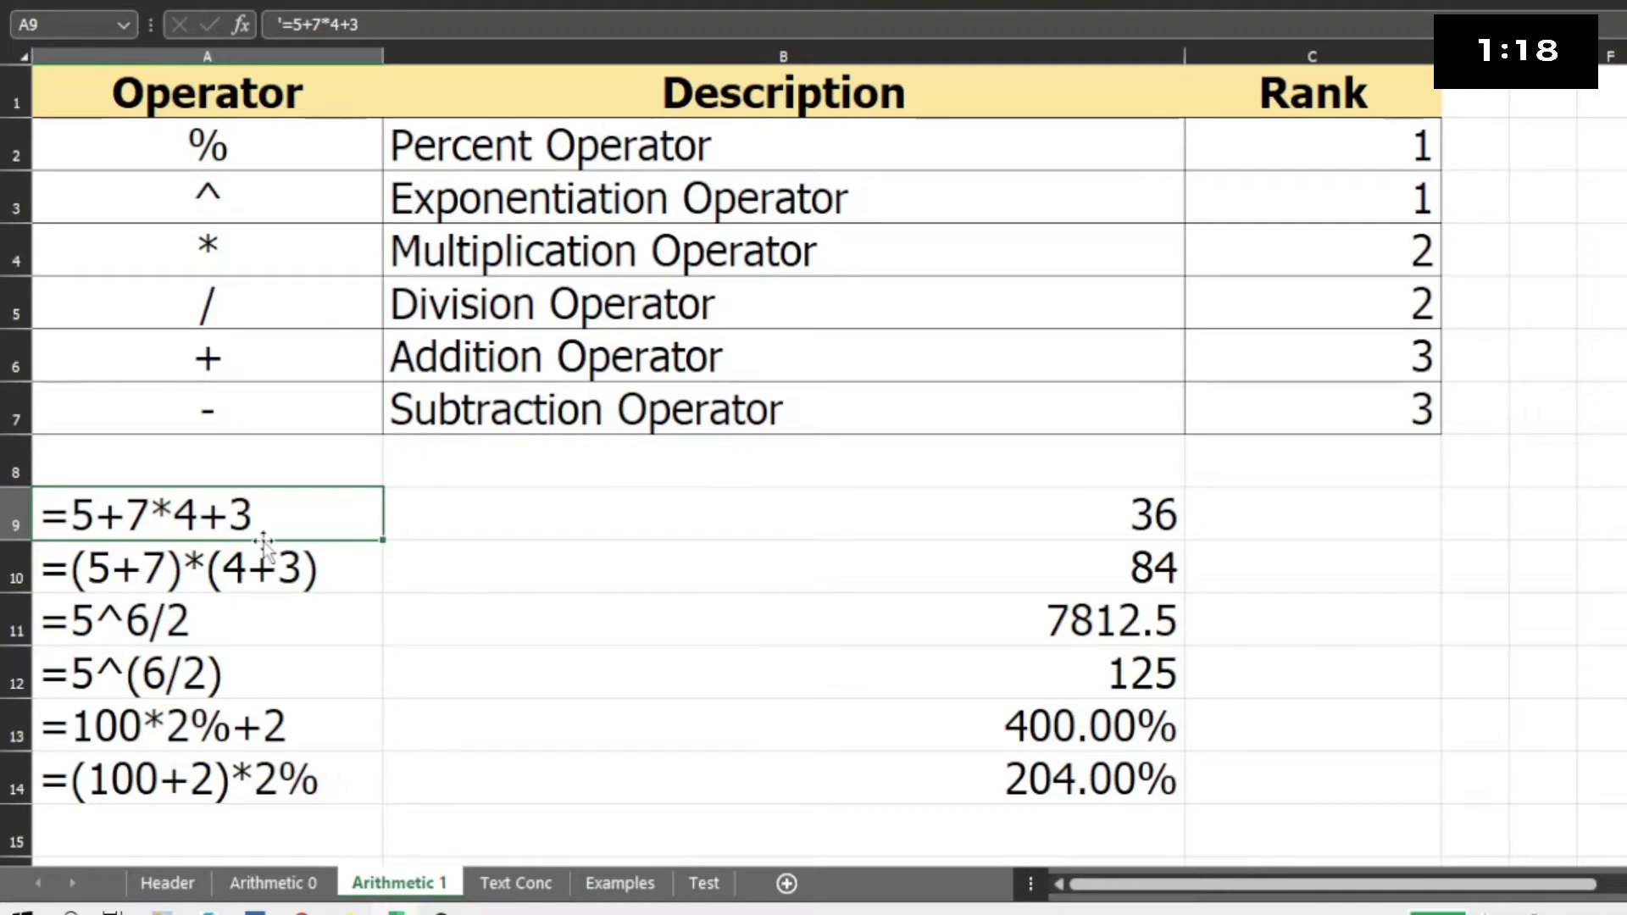
pyautogui.click(200, 573)
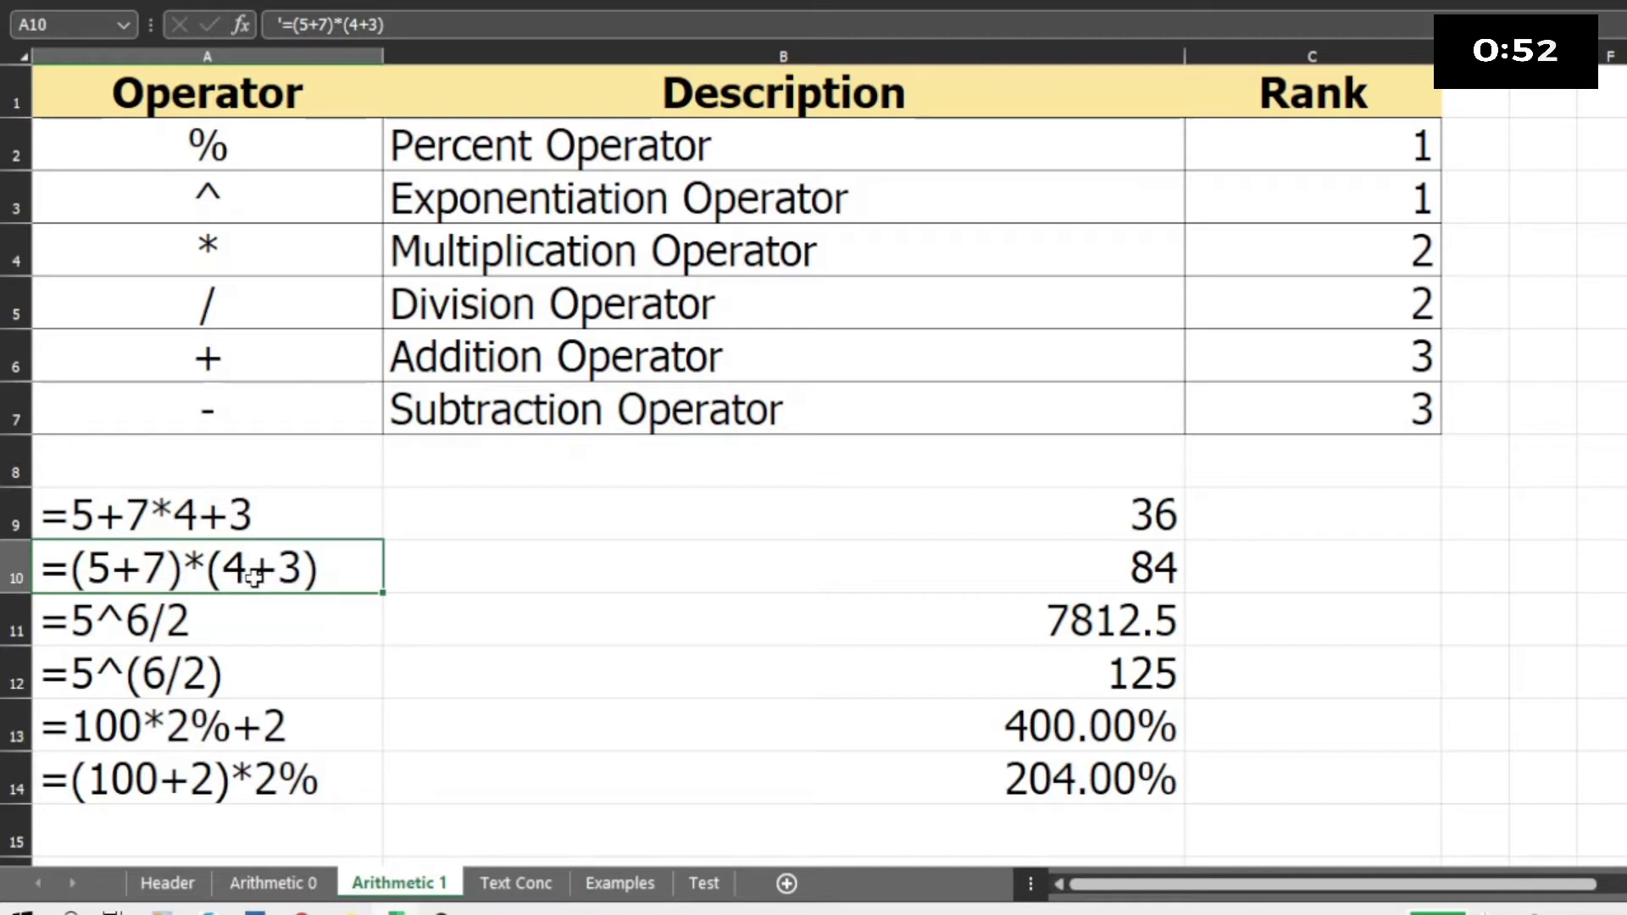
pyautogui.click(725, 576)
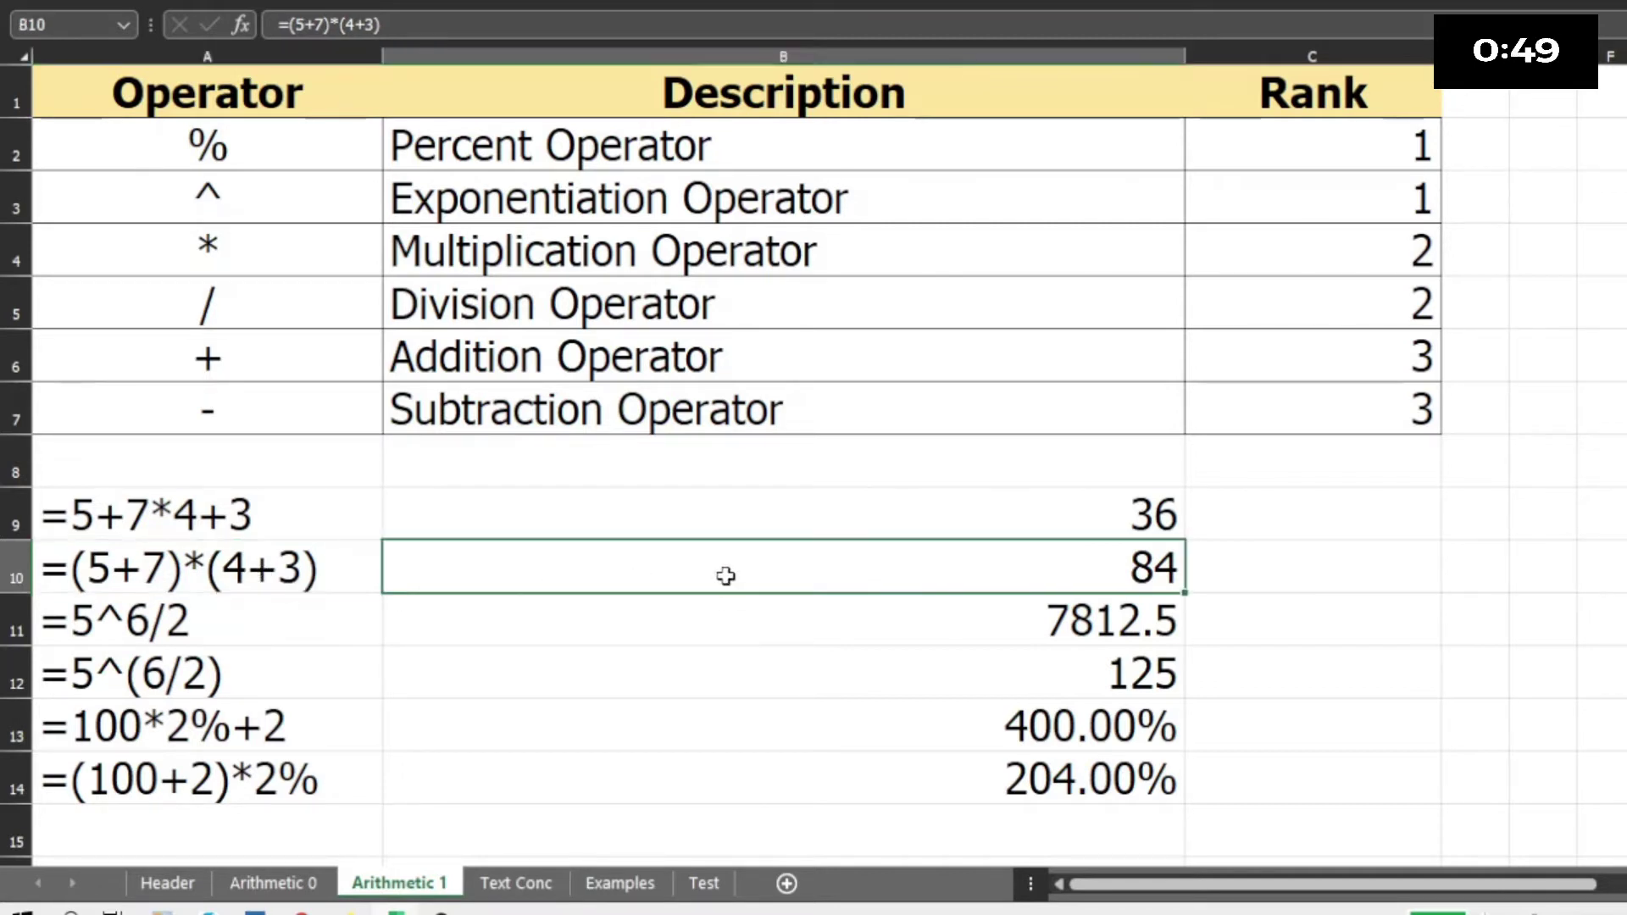
pyautogui.click(197, 563)
pyautogui.press('Up')
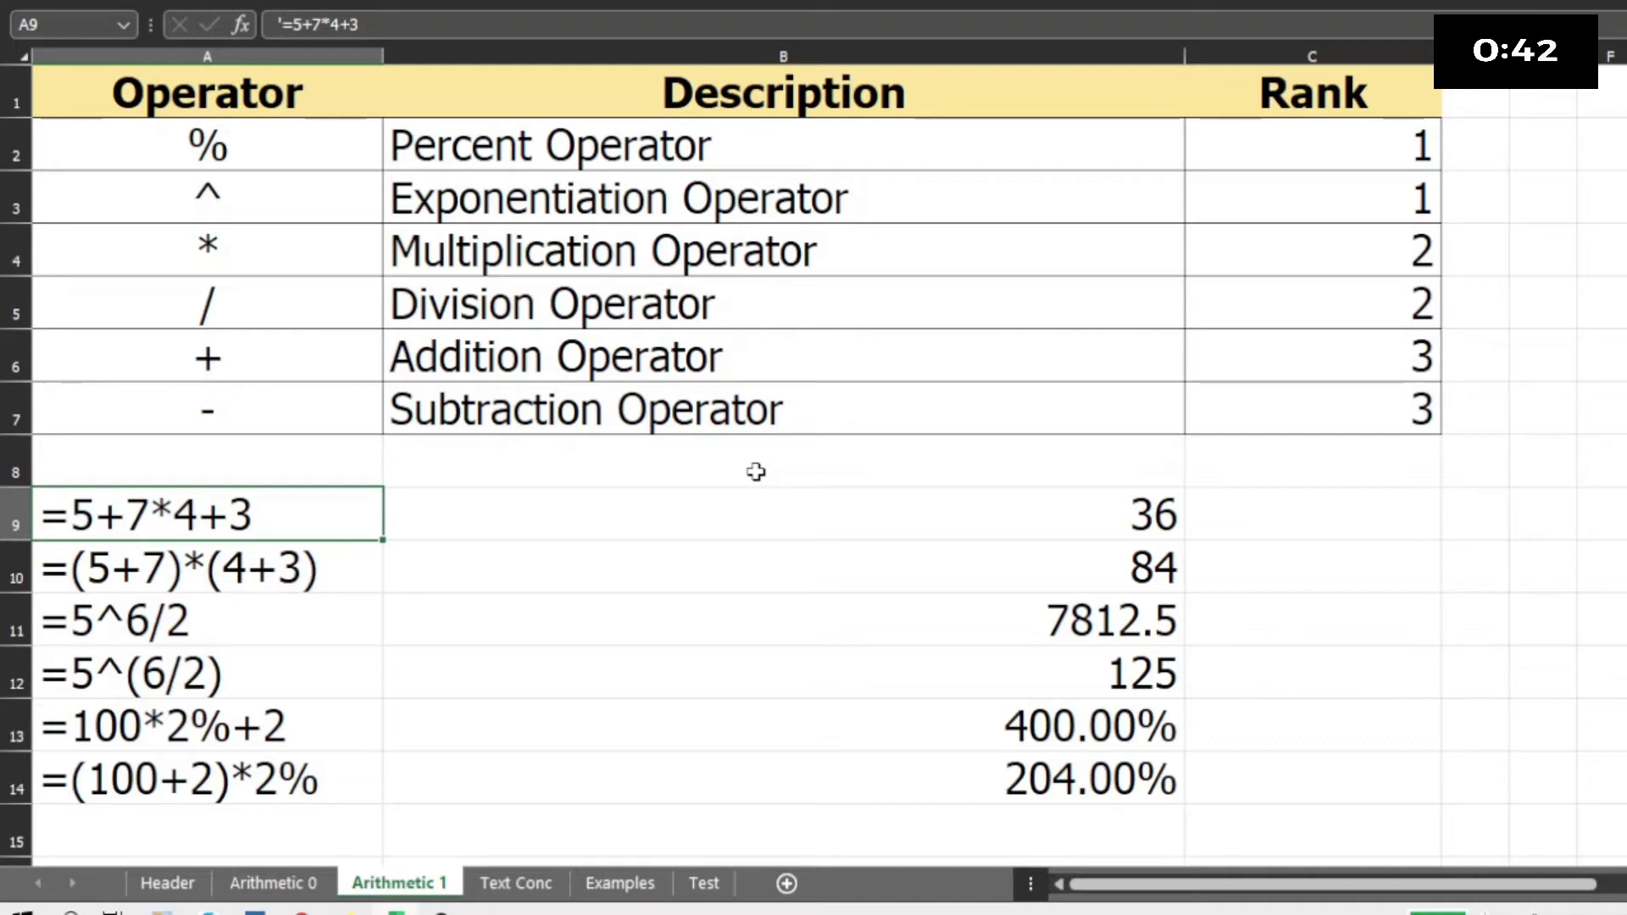
pyautogui.click(165, 623)
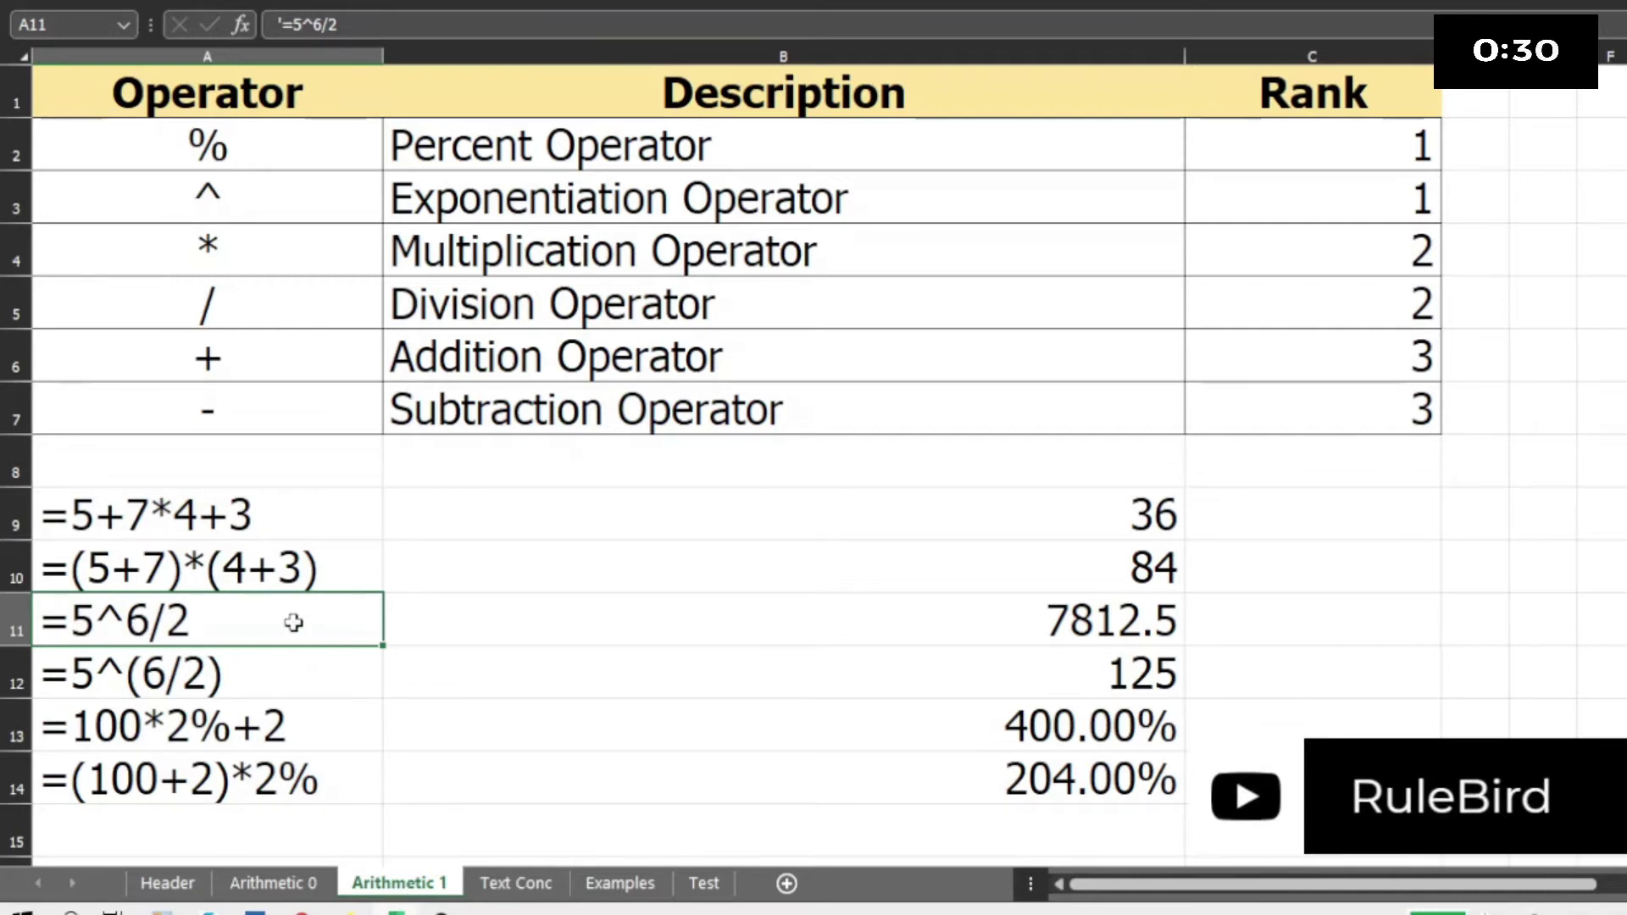
pyautogui.click(845, 630)
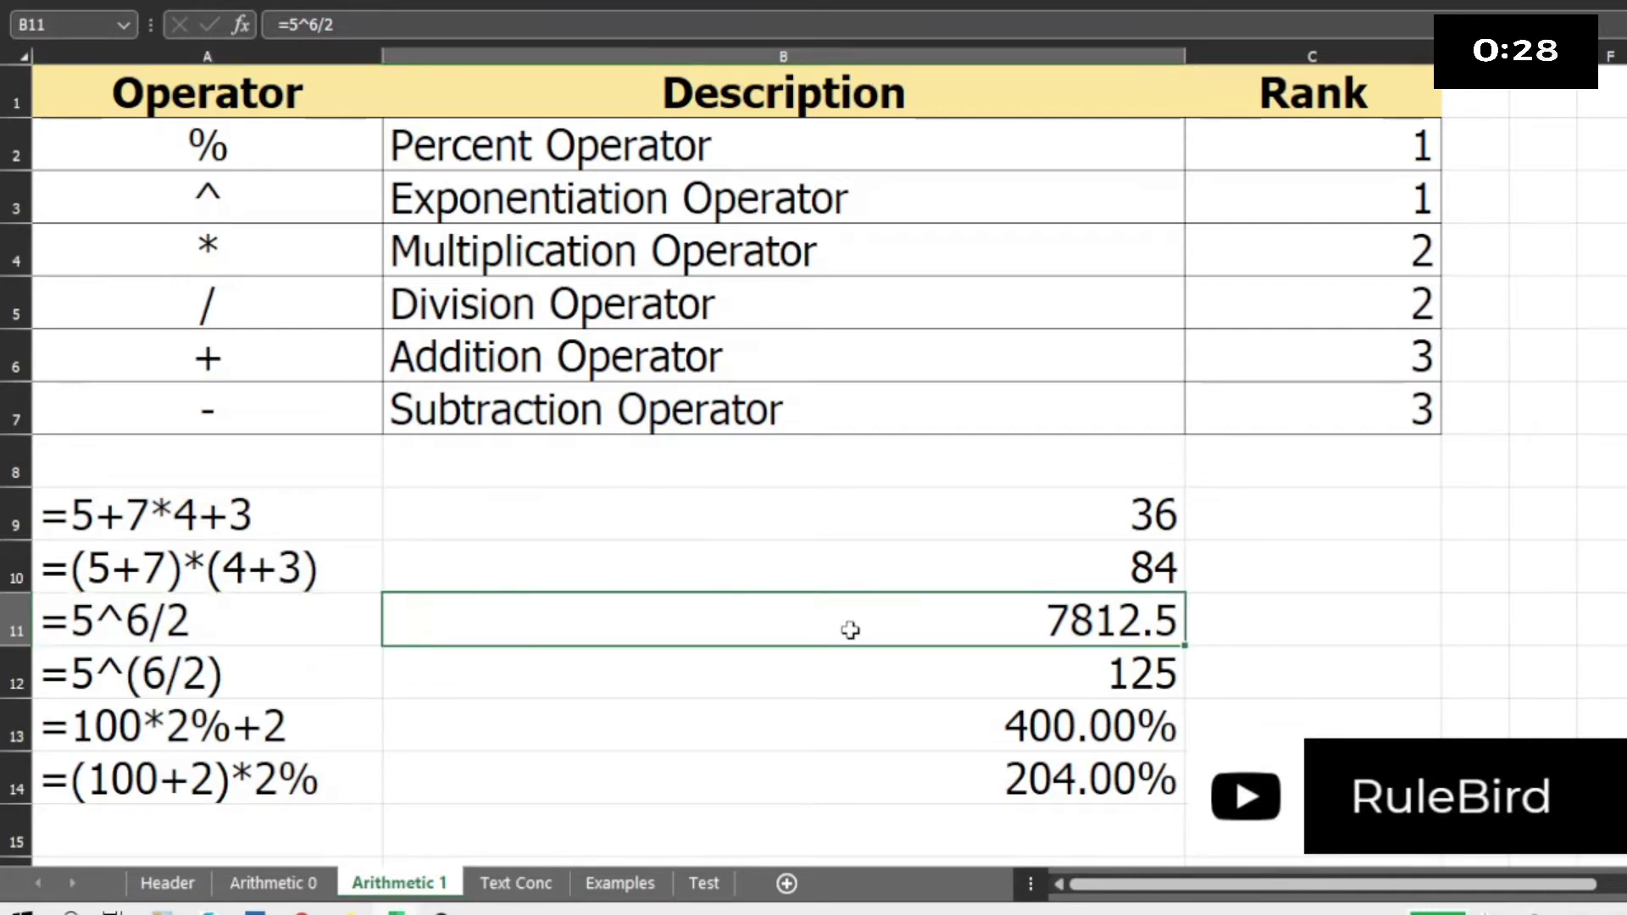
pyautogui.doubleClick(800, 624)
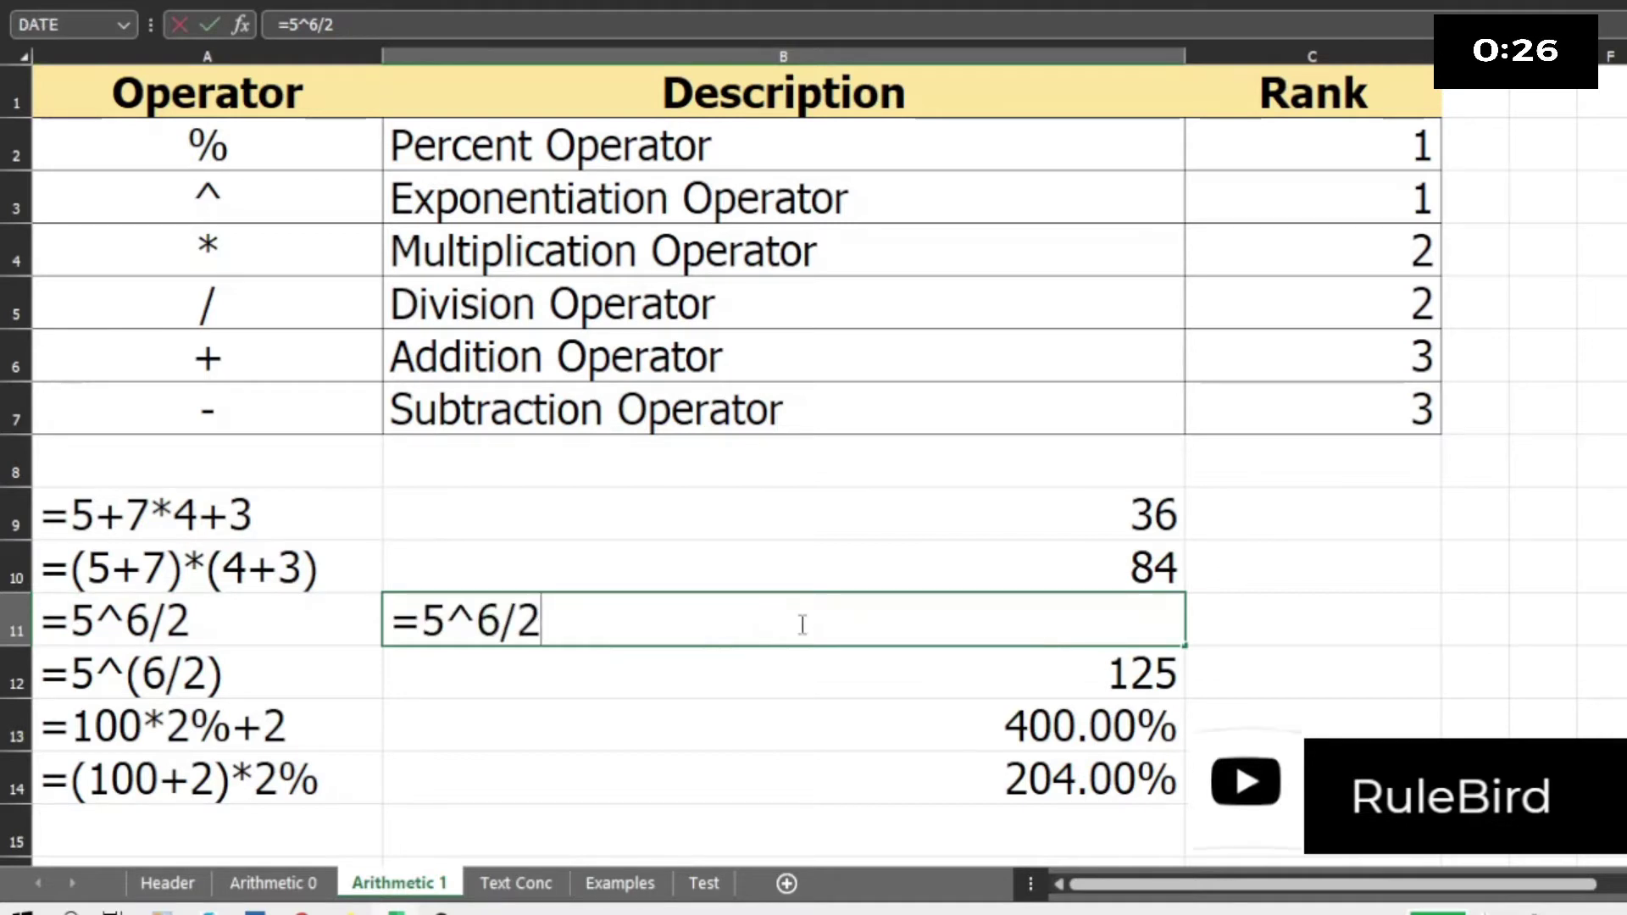
pyautogui.press('Escape')
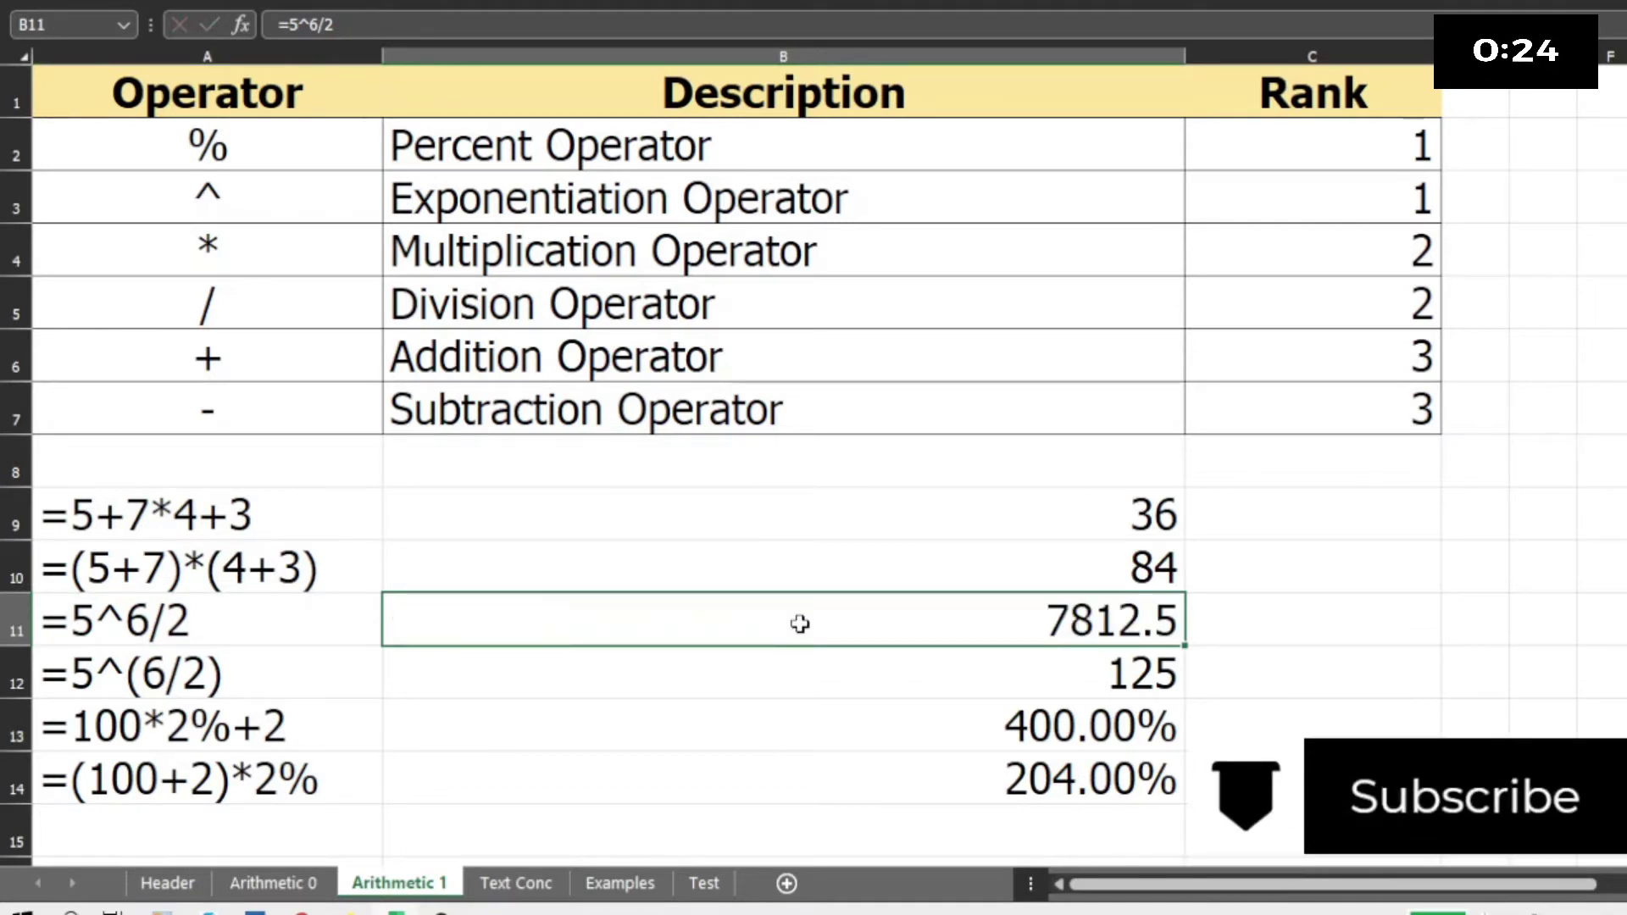
pyautogui.click(109, 680)
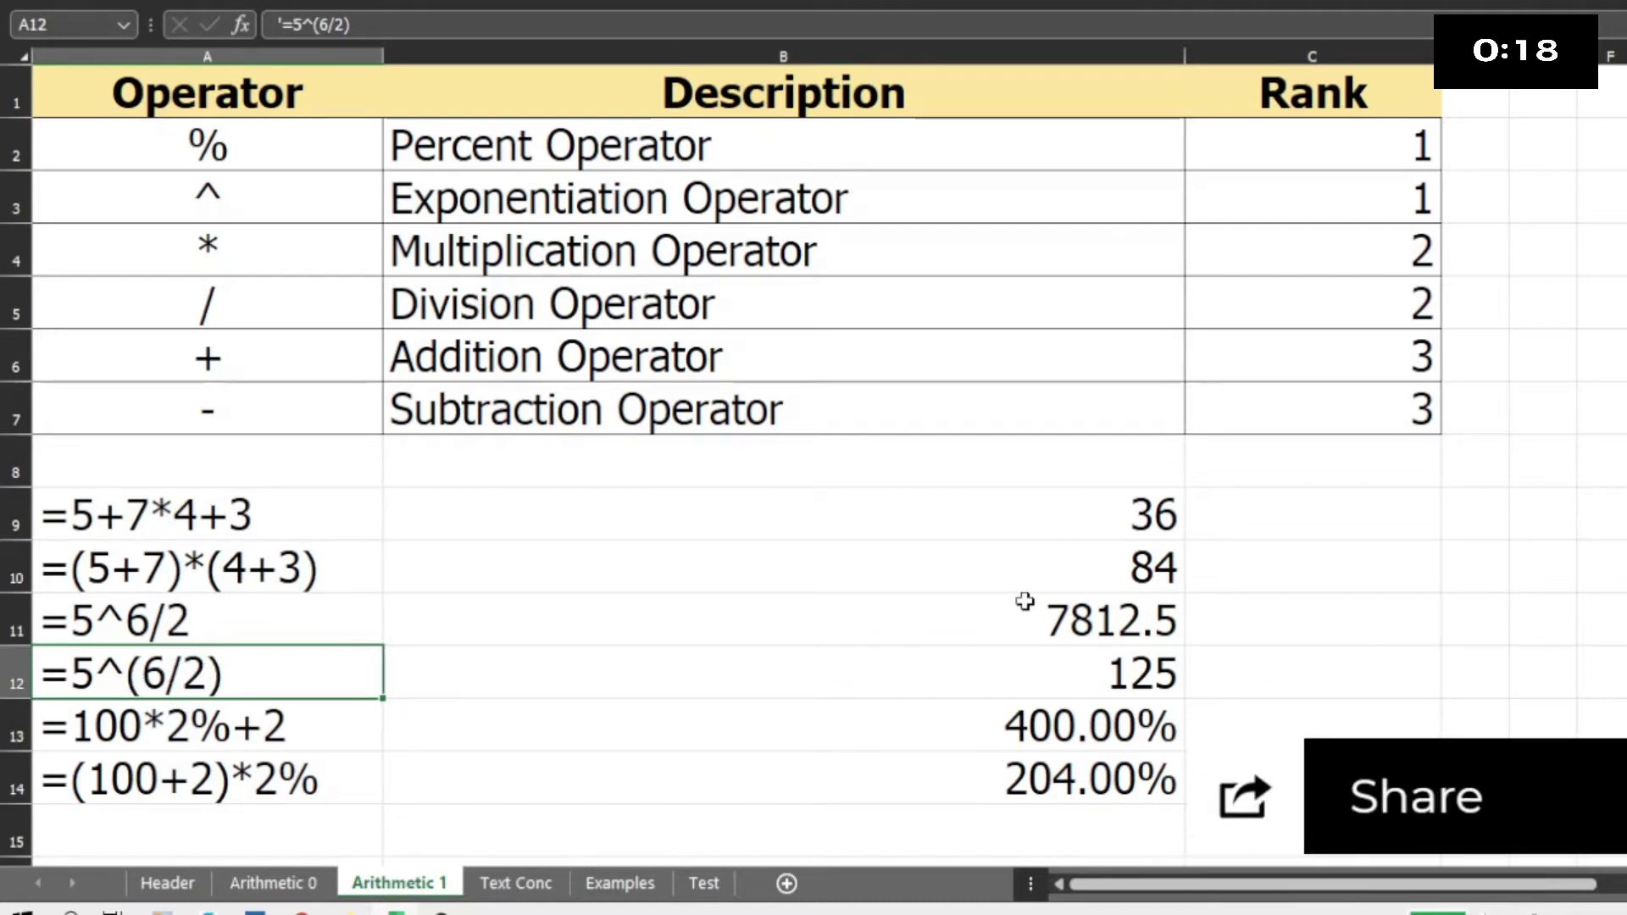
pyautogui.click(767, 673)
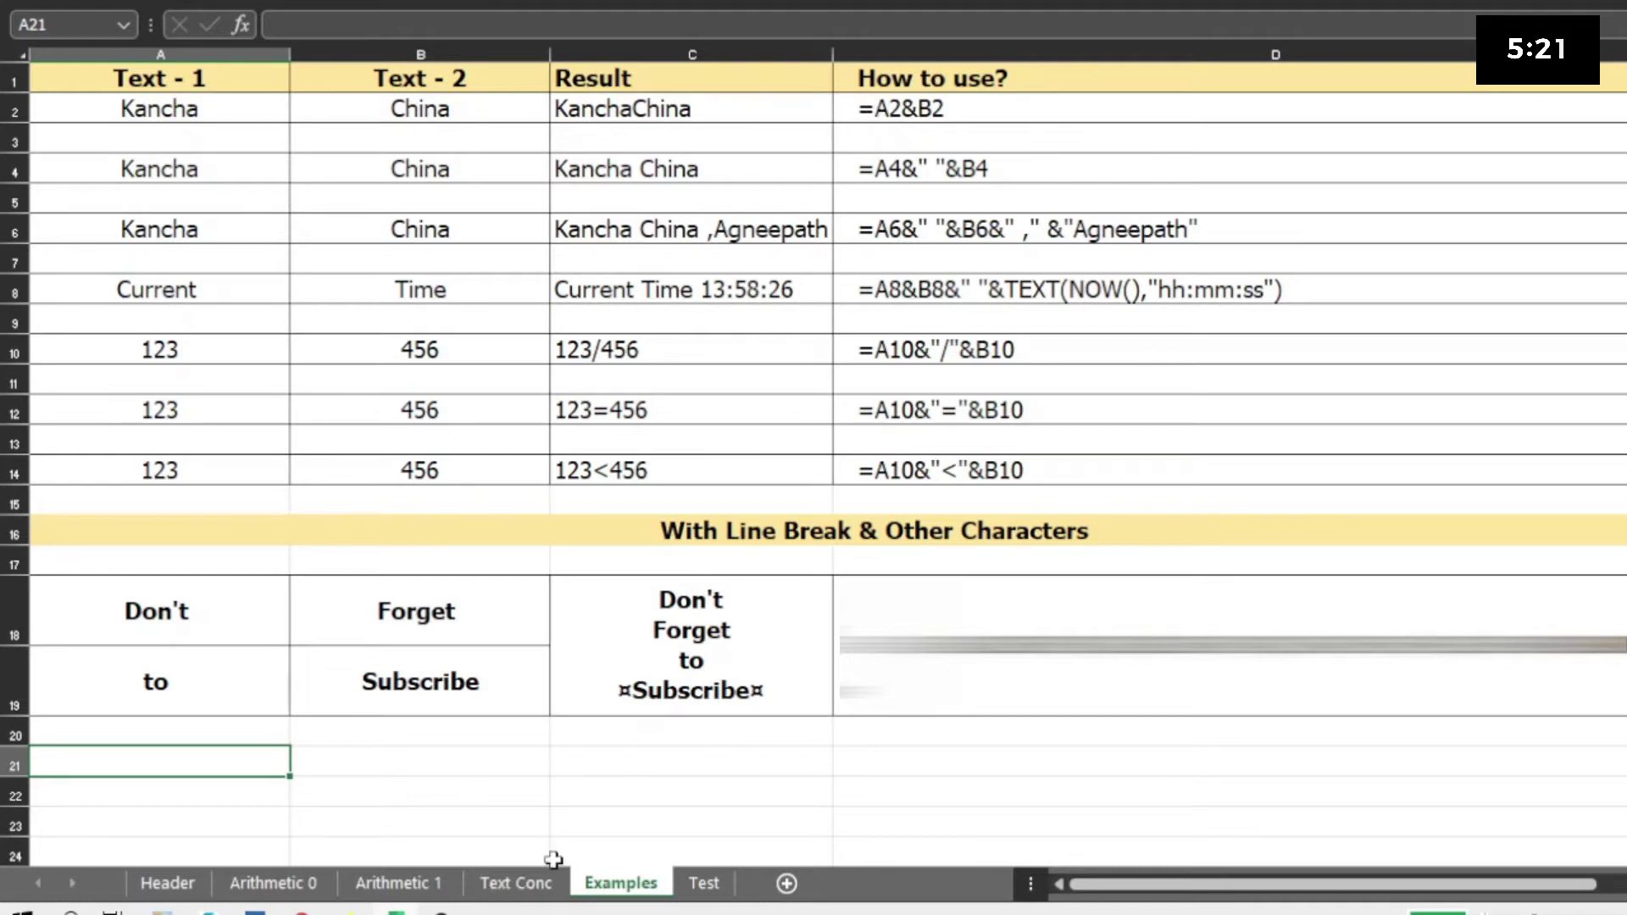
# Step: Review the Text Conc sheet, then inspect the text columns and the formula in C2 of the Examples sheet
pyautogui.click(518, 883)
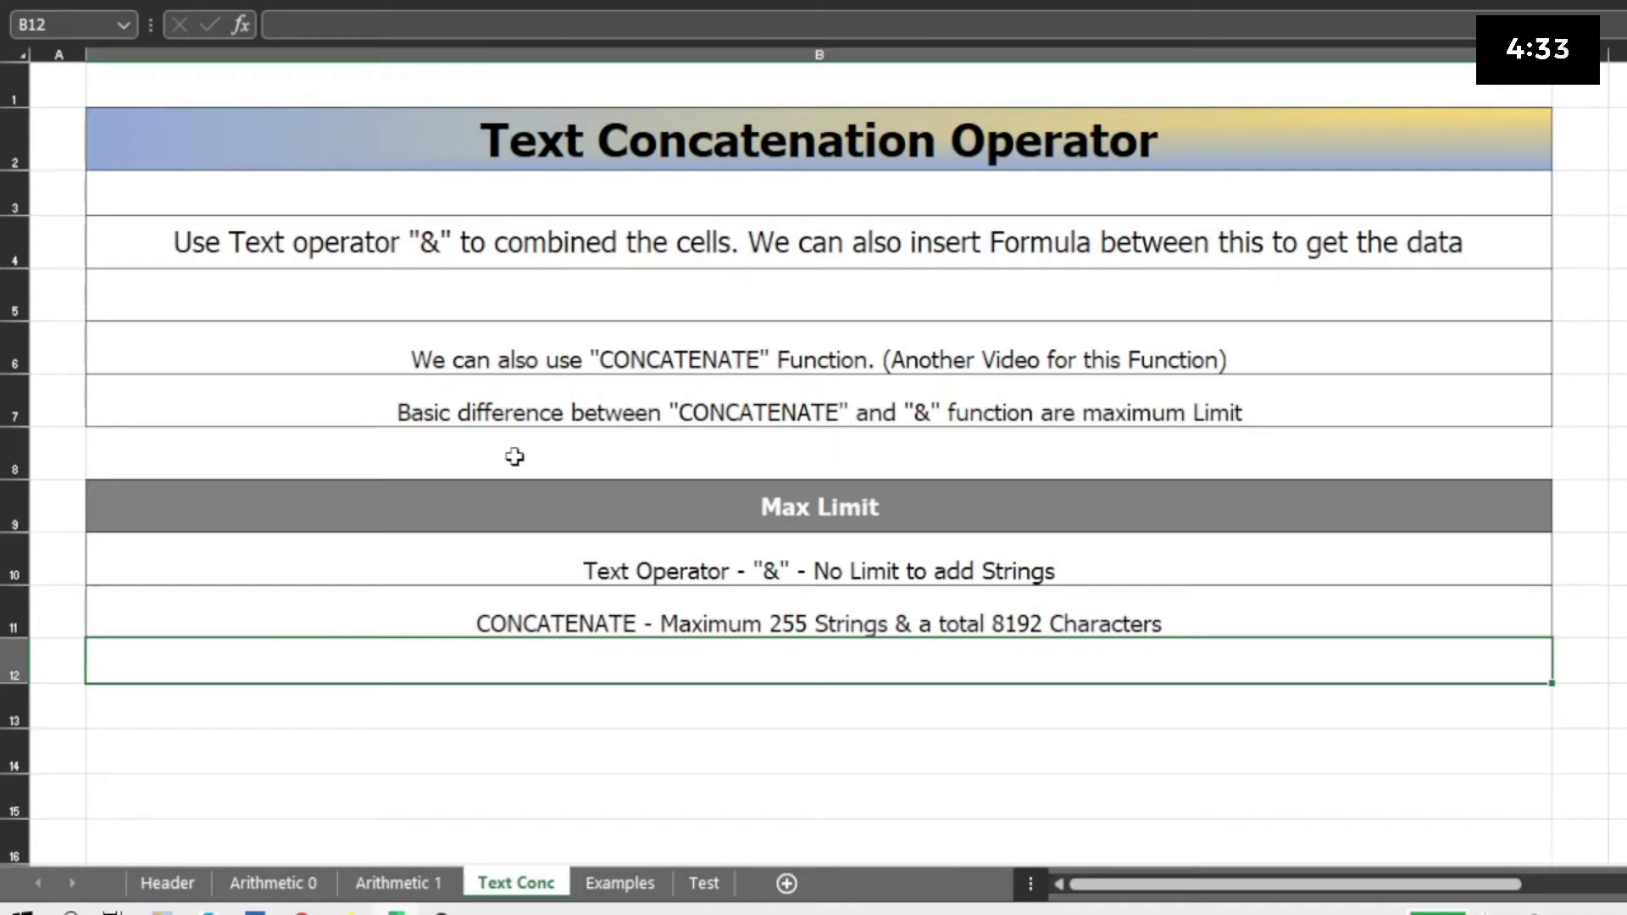
pyautogui.click(622, 883)
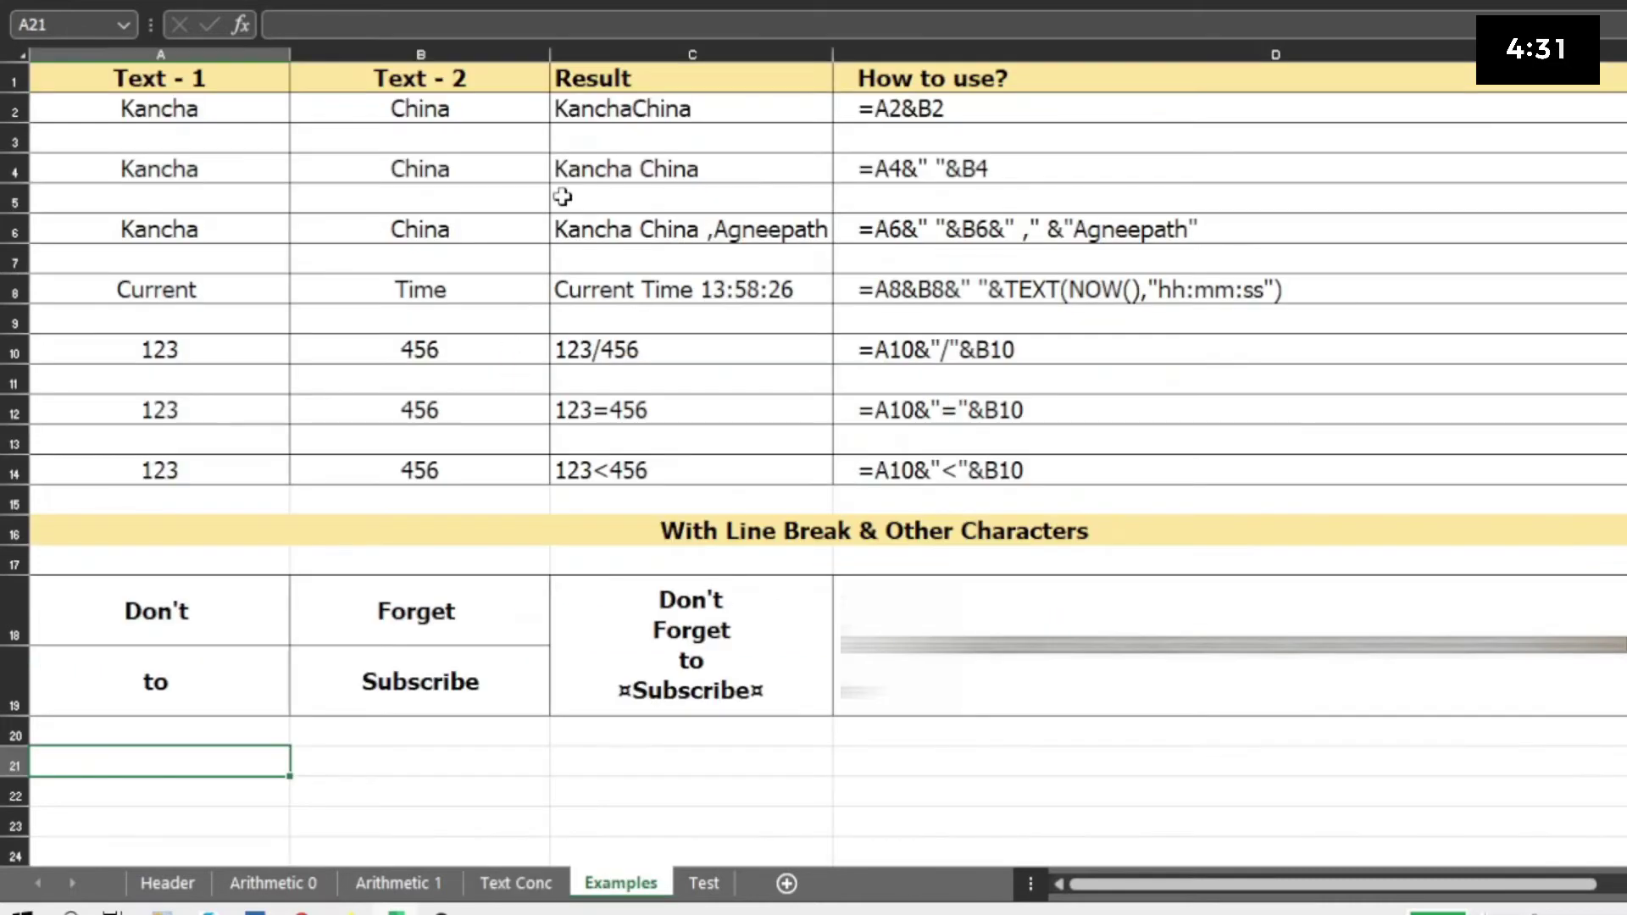
pyautogui.click(624, 109)
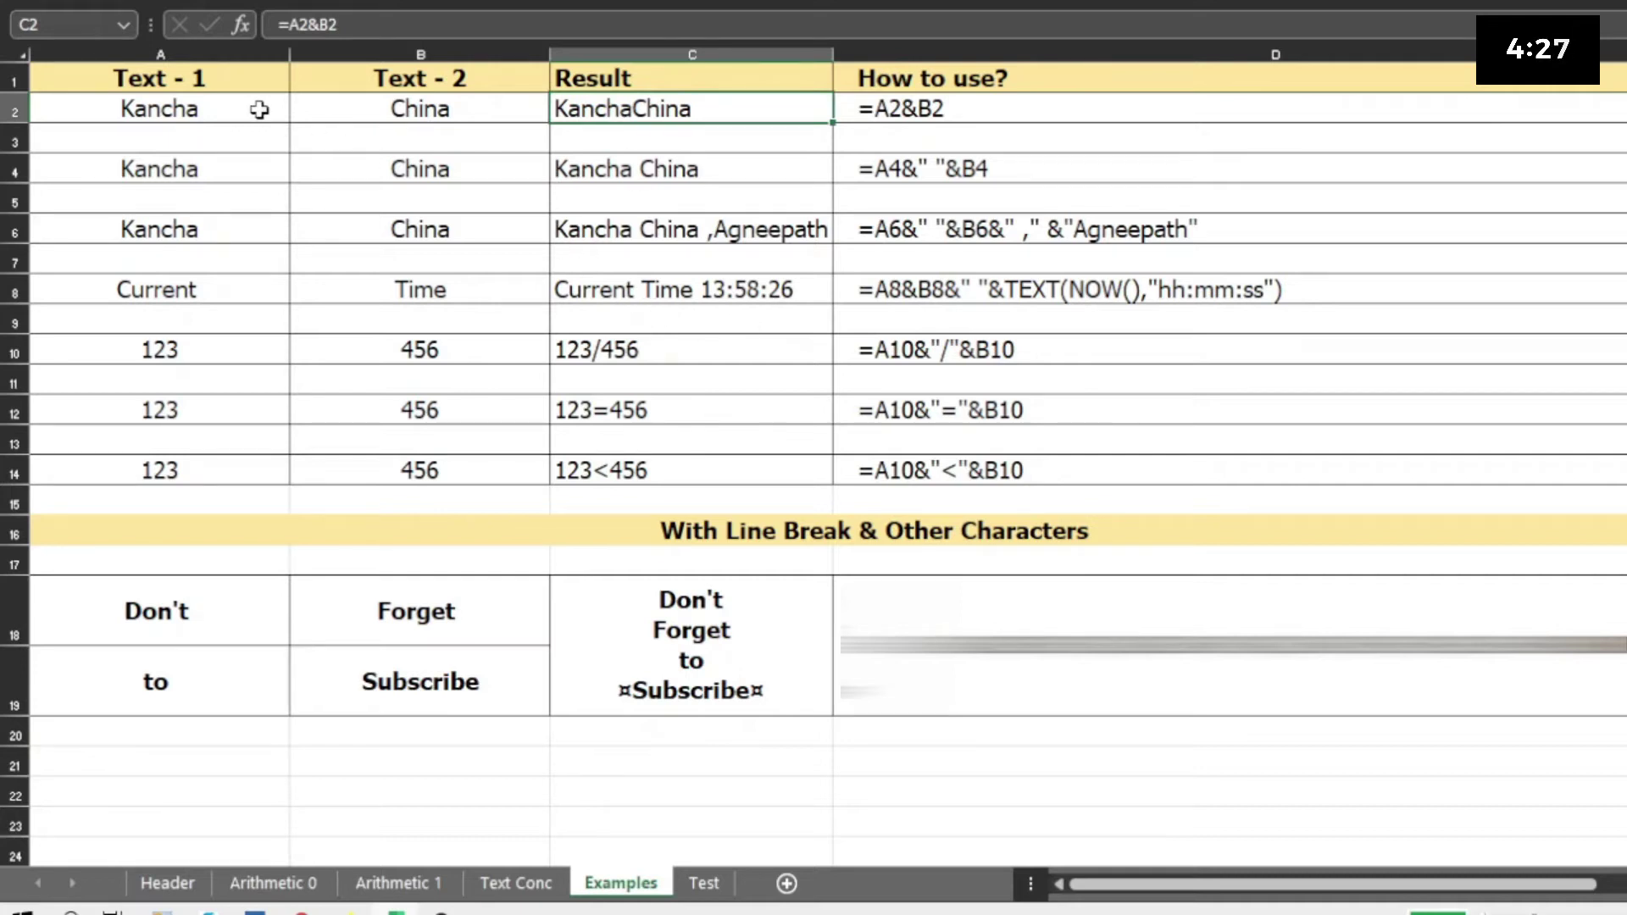
pyautogui.click(465, 85)
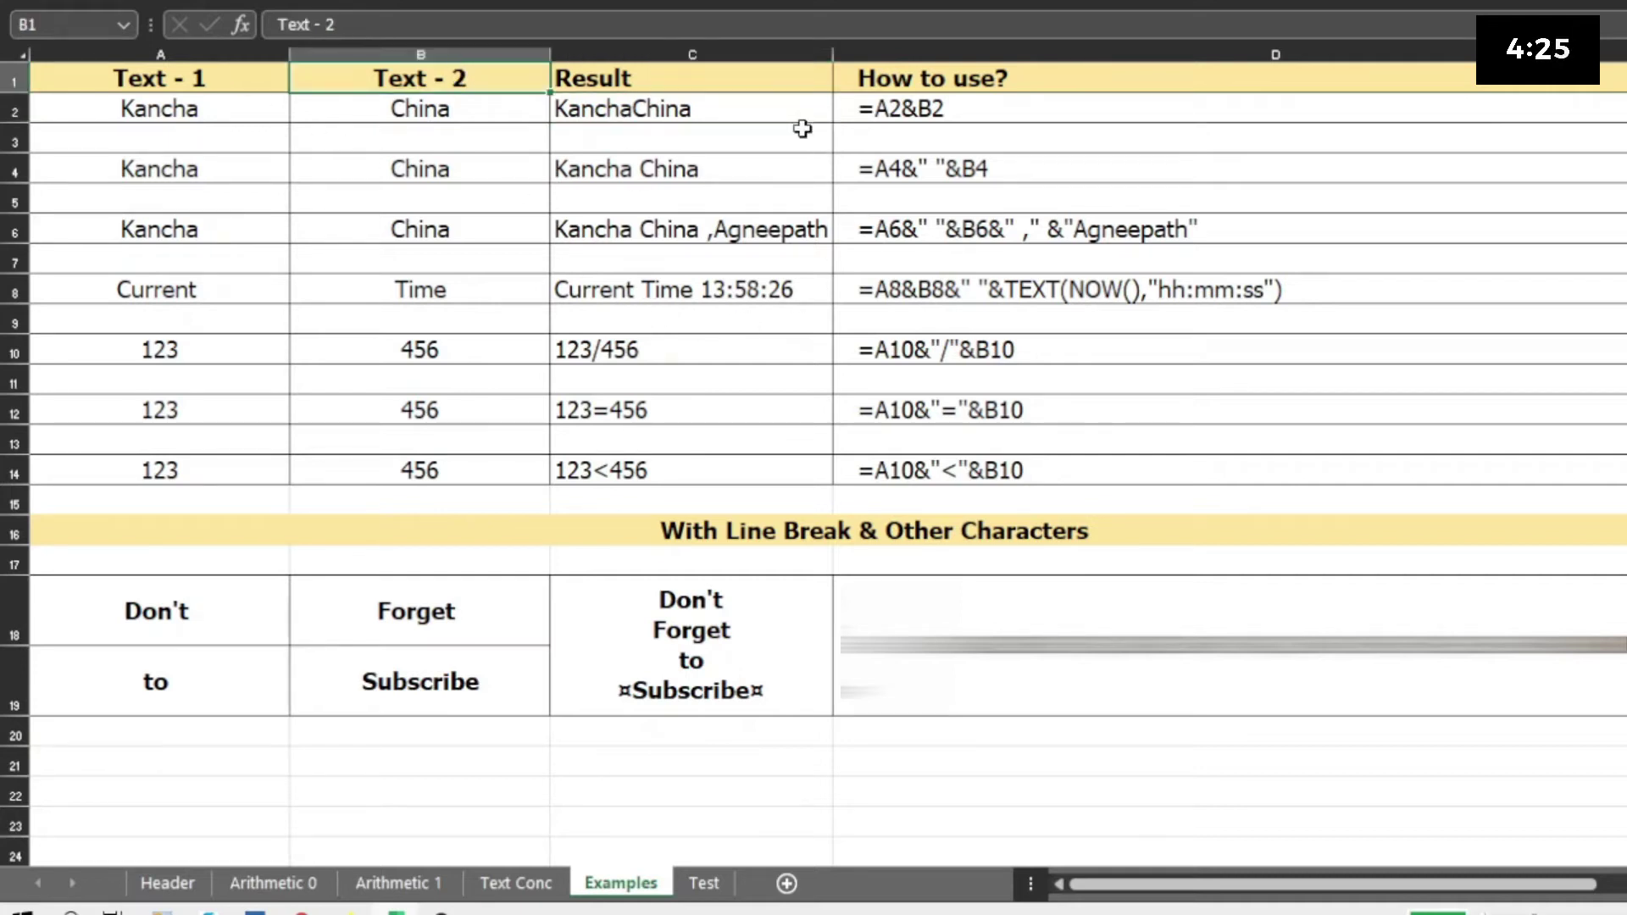
pyautogui.moveTo(948, 110); pyautogui.dragTo(970, 475)
pyautogui.click(664, 113)
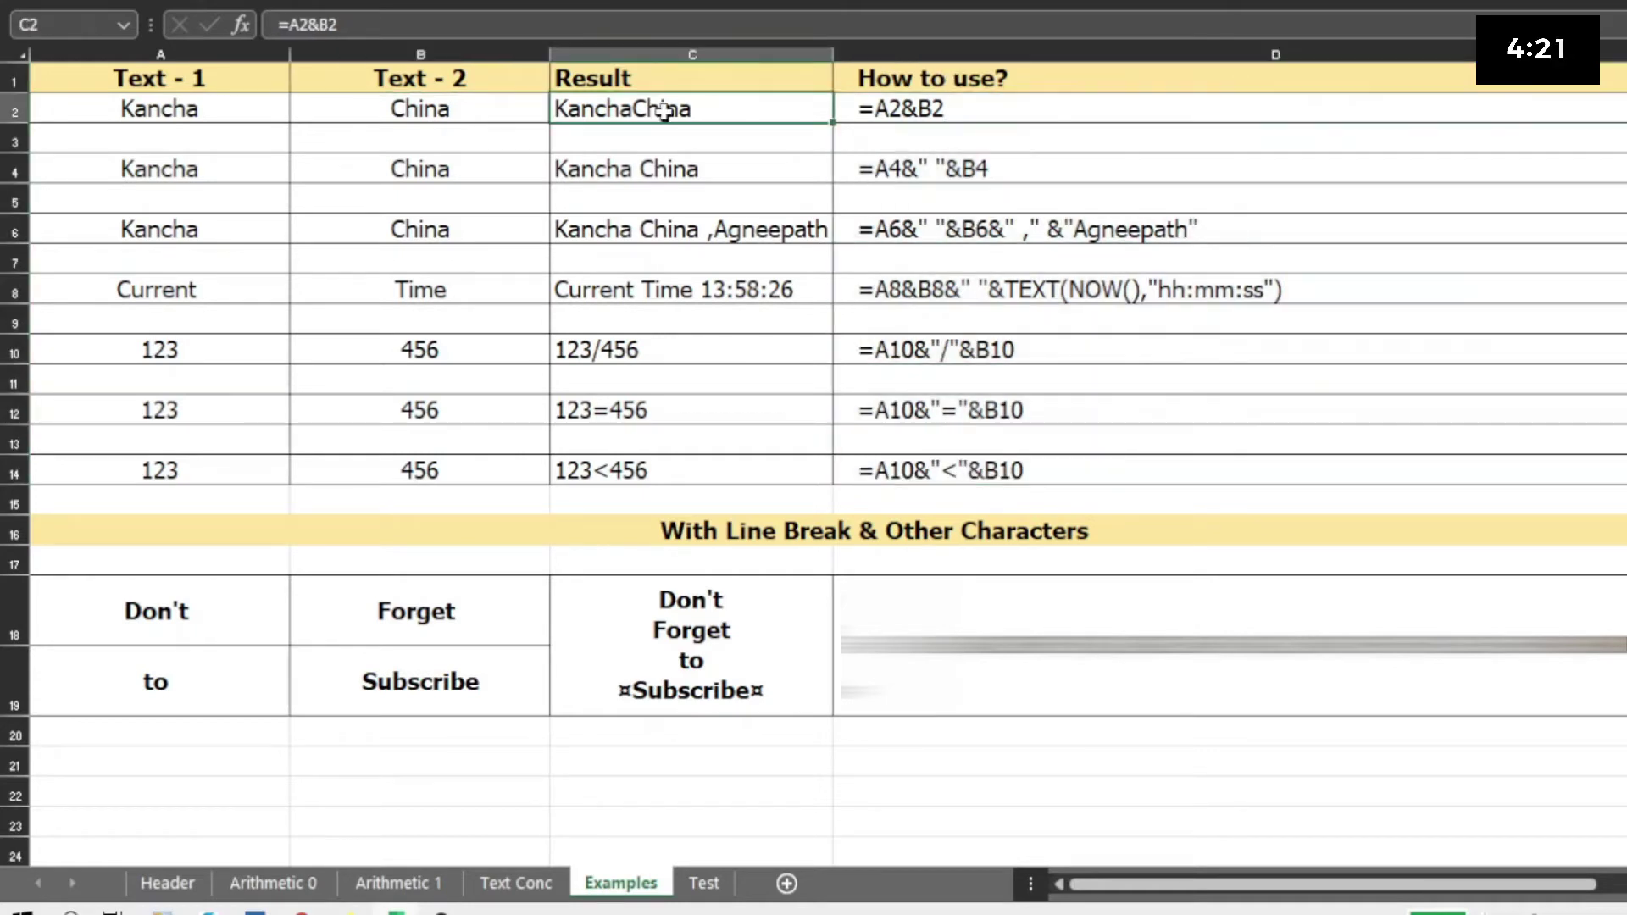
pyautogui.press('F2')
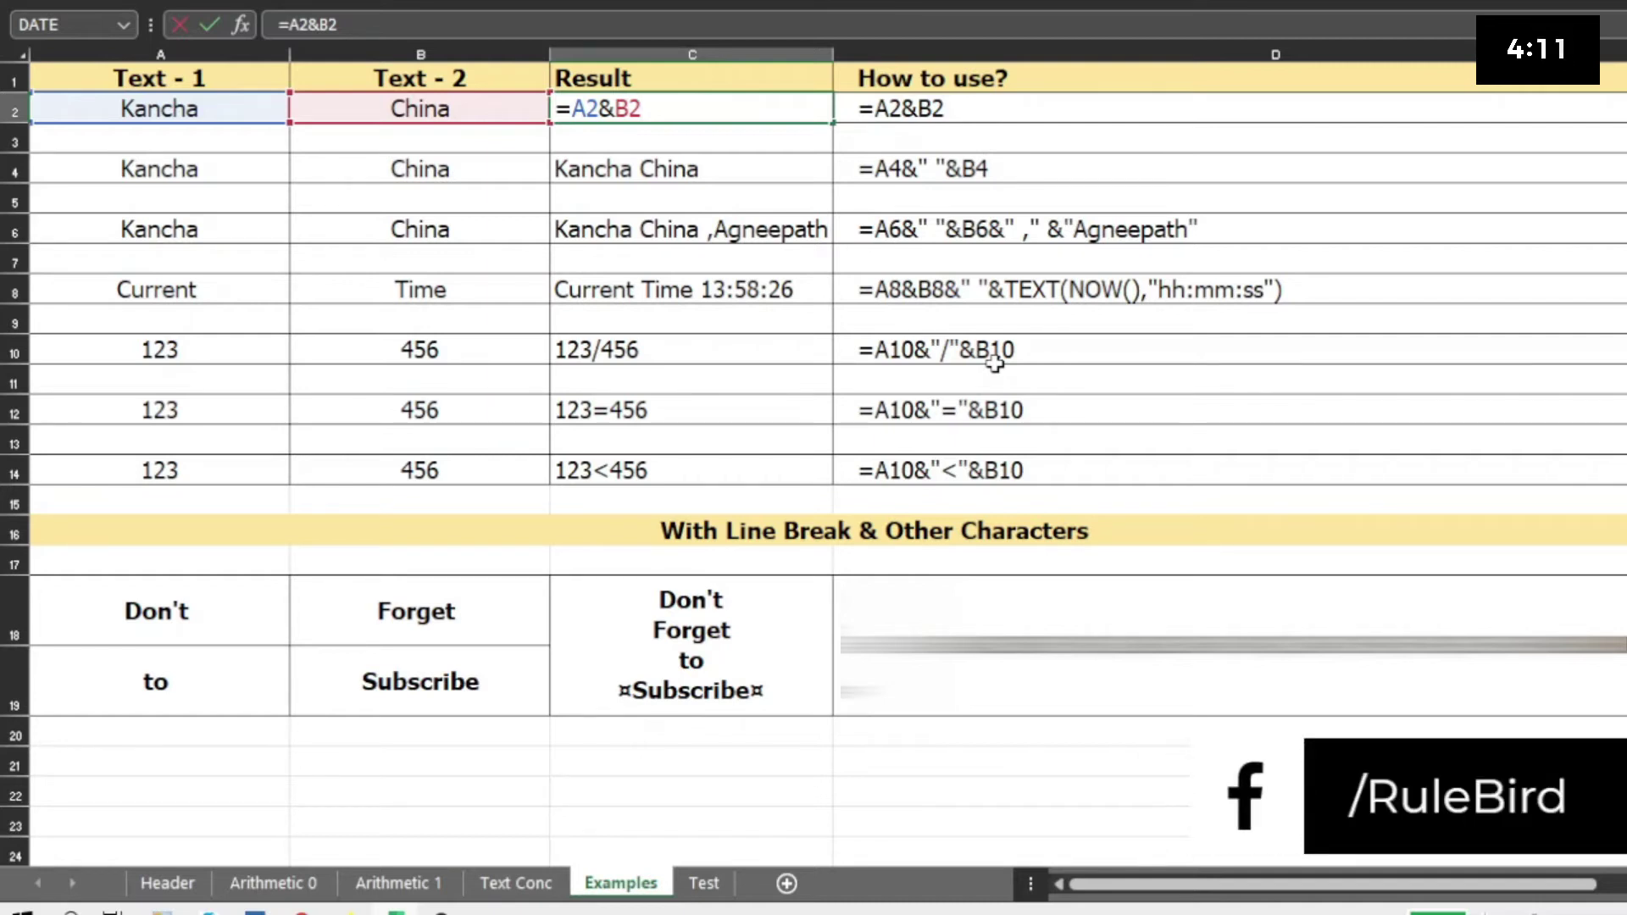
pyautogui.press('Return')
# Step: Re-enter the formula =A2&B2 in C2 to join the two texts without a space
pyautogui.press('Up')
pyautogui.write('=')
pyautogui.press('Left')
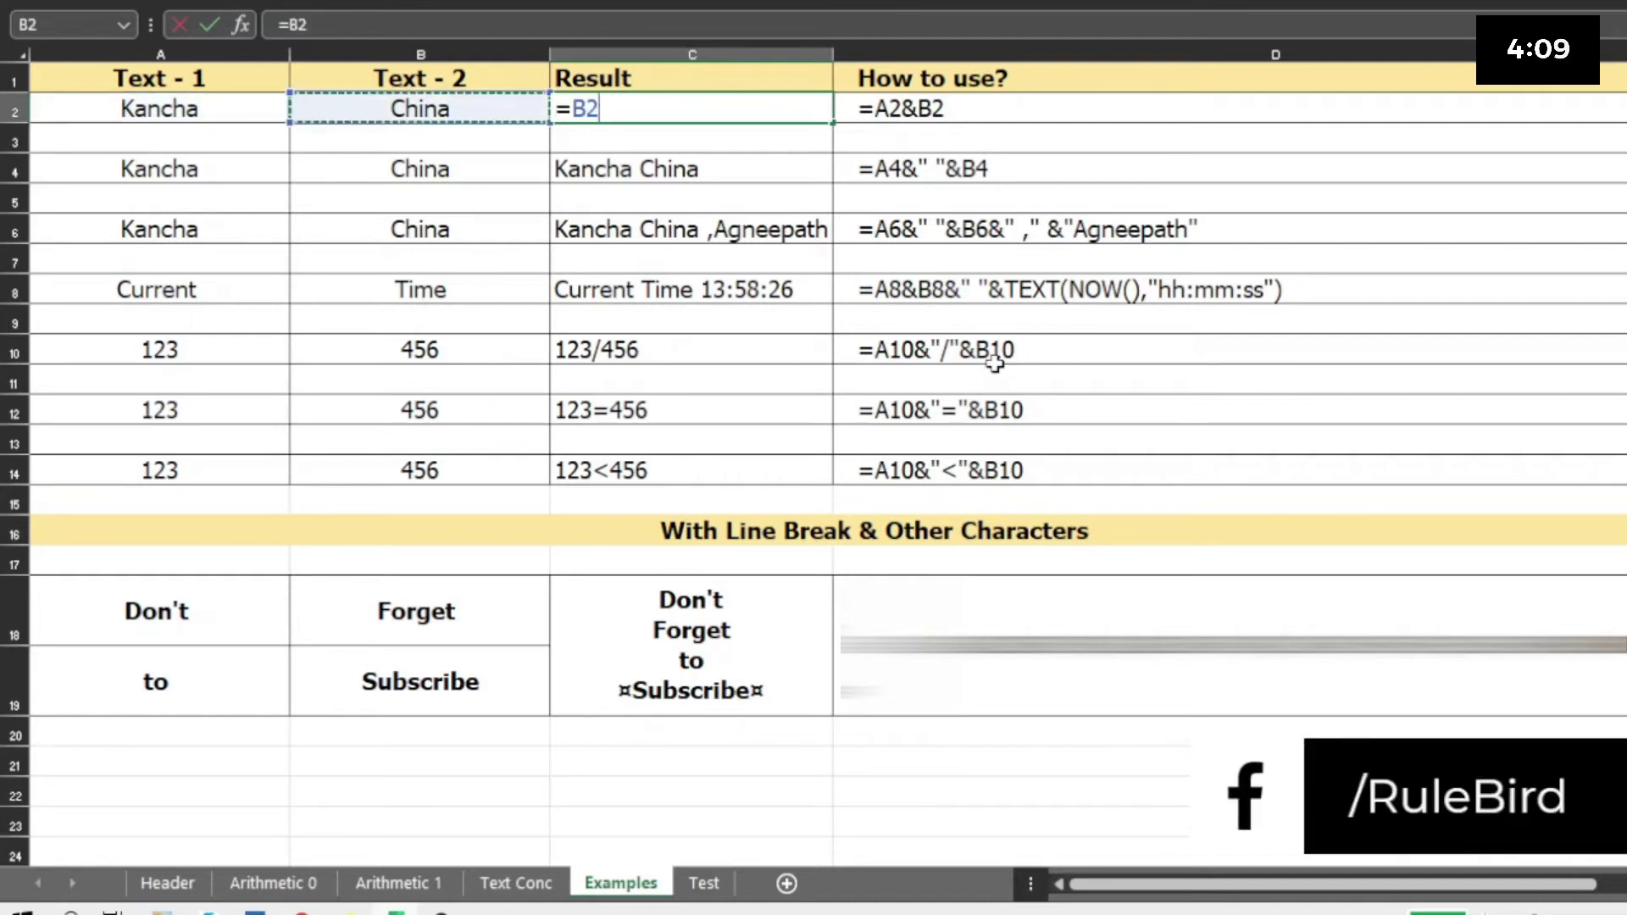
pyautogui.press('Left')
pyautogui.write('&')
pyautogui.press('Left')
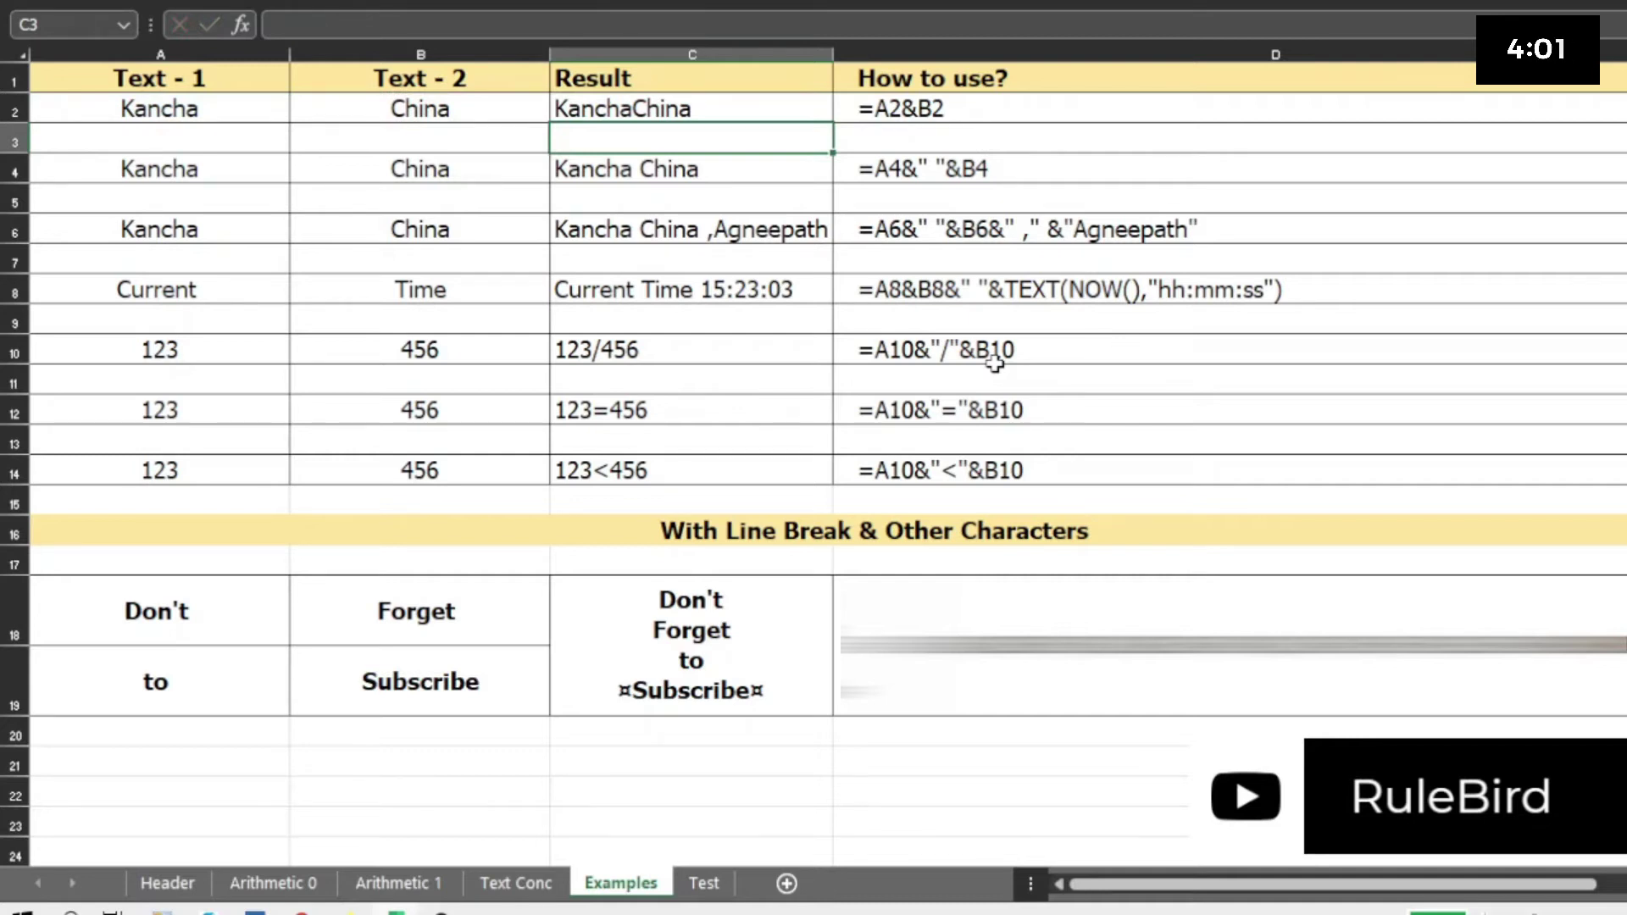
pyautogui.press('Up')
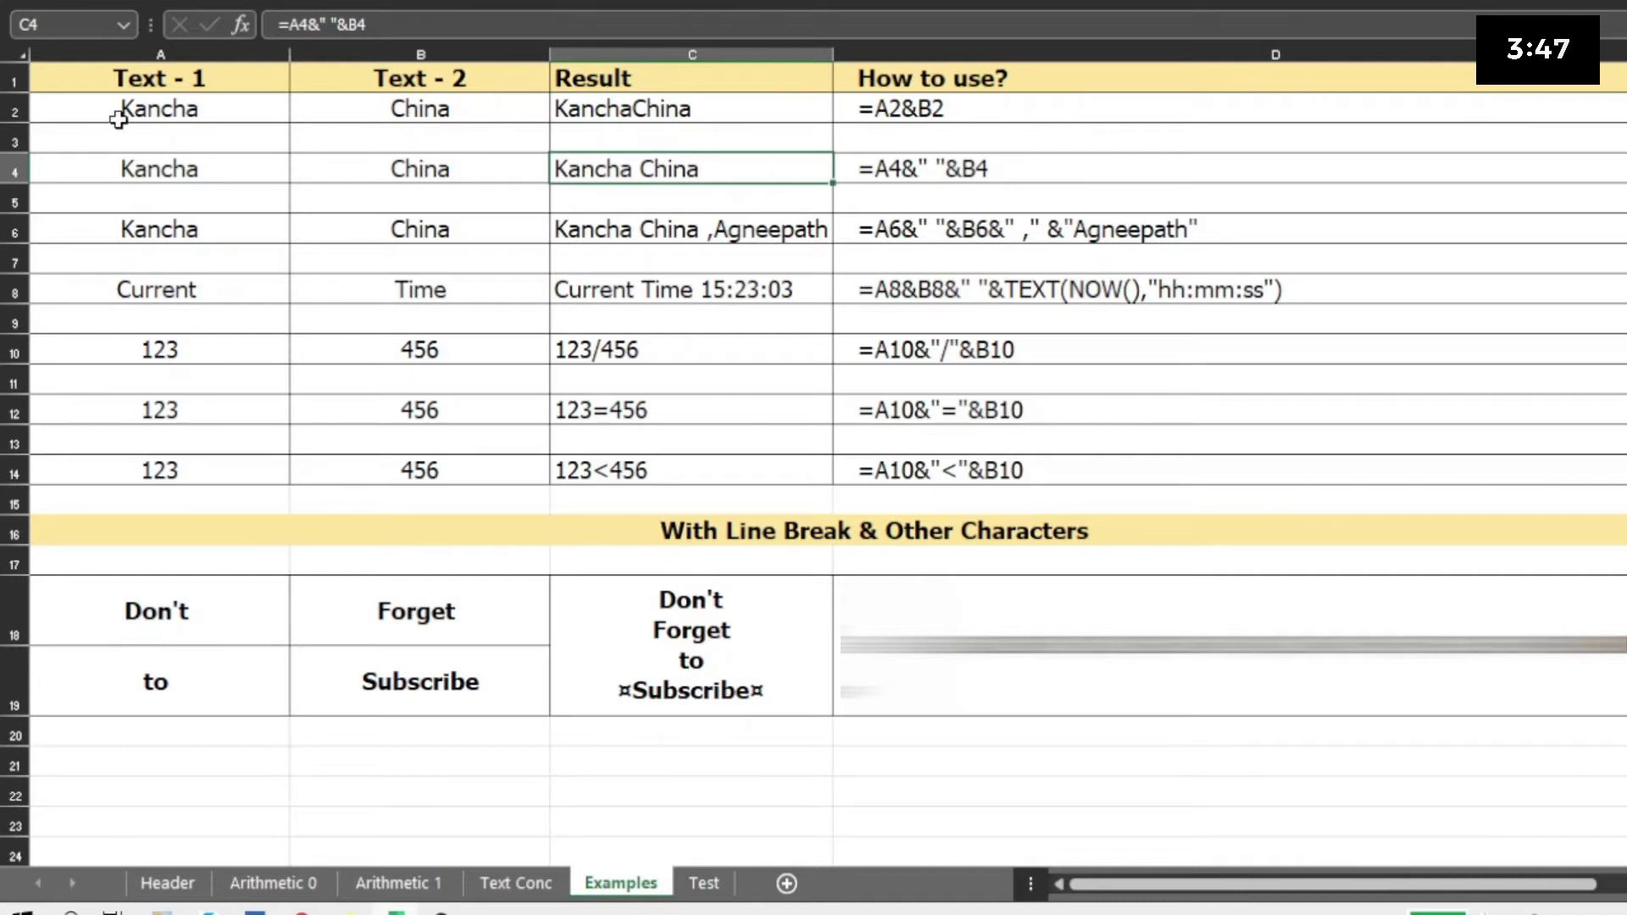
# Step: Compare the row 2 example with row 4 and inspect the cell references in the C4 formula
pyautogui.moveTo(118, 118); pyautogui.dragTo(1124, 109)
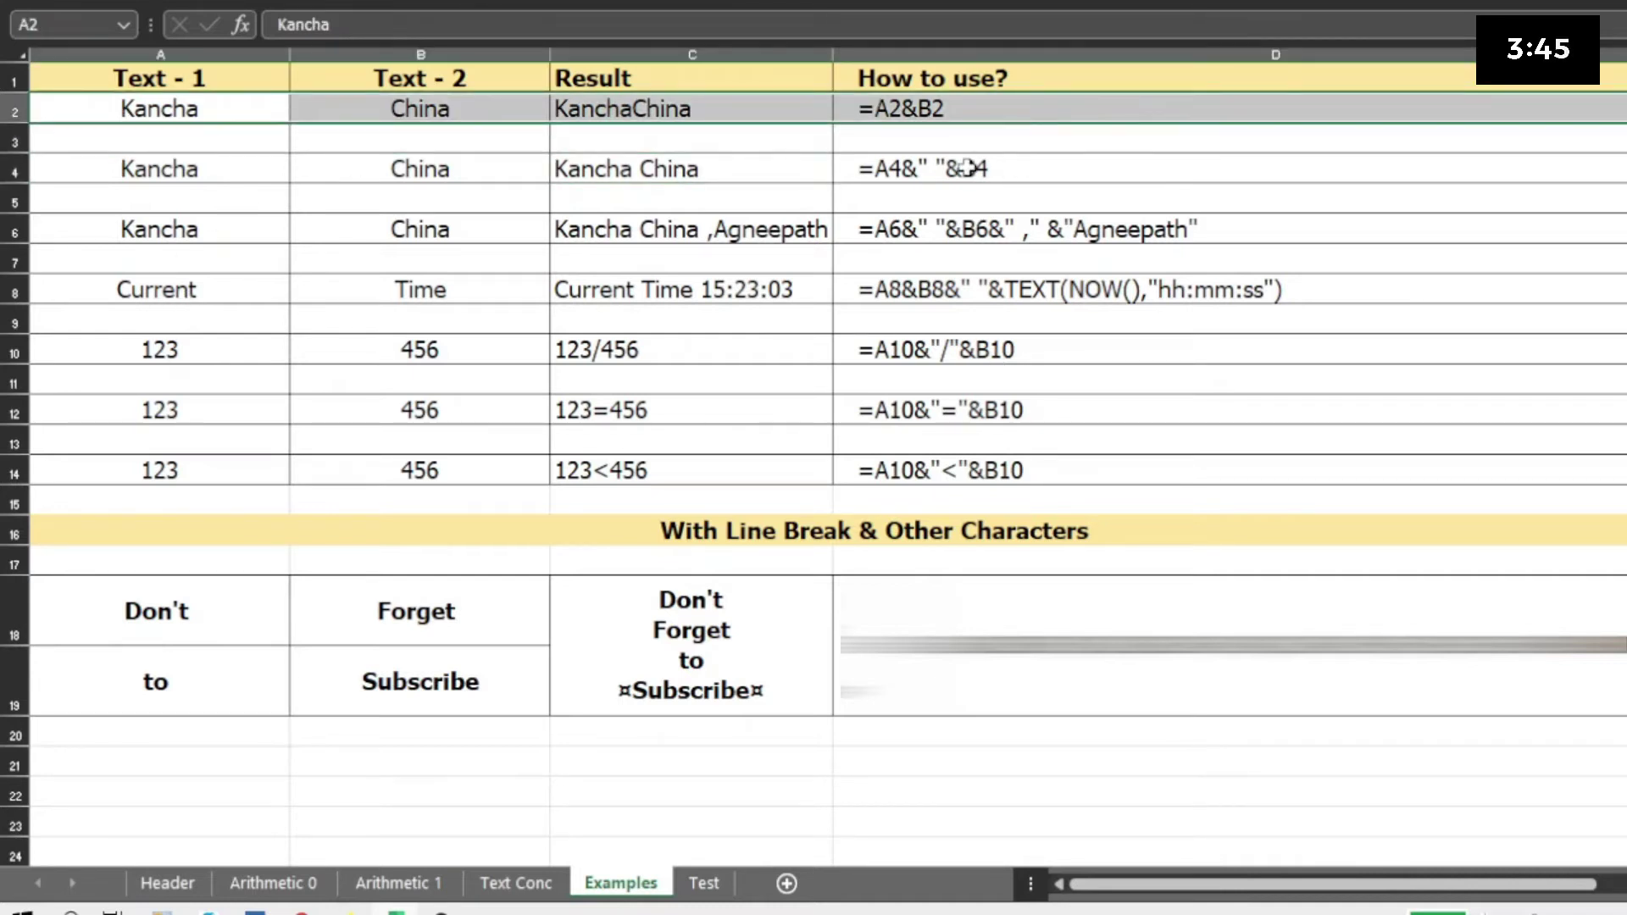
pyautogui.click(746, 177)
pyautogui.press('F2')
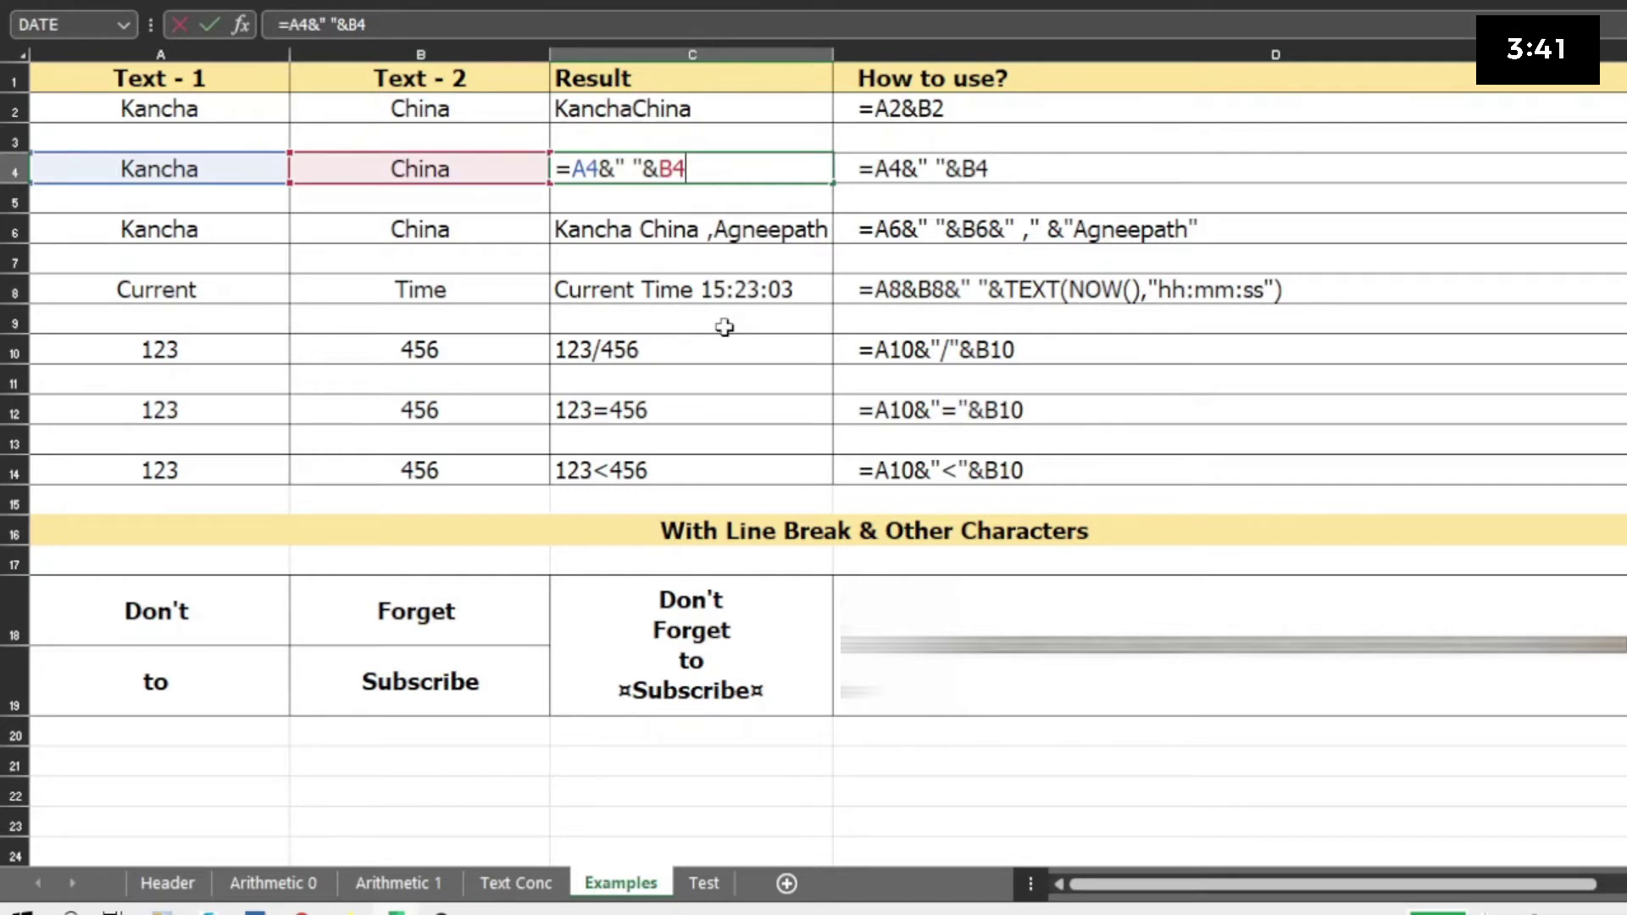
pyautogui.press('Escape')
pyautogui.press('Left')
pyautogui.press('Left')
pyautogui.press('Right')
pyautogui.press('Right')
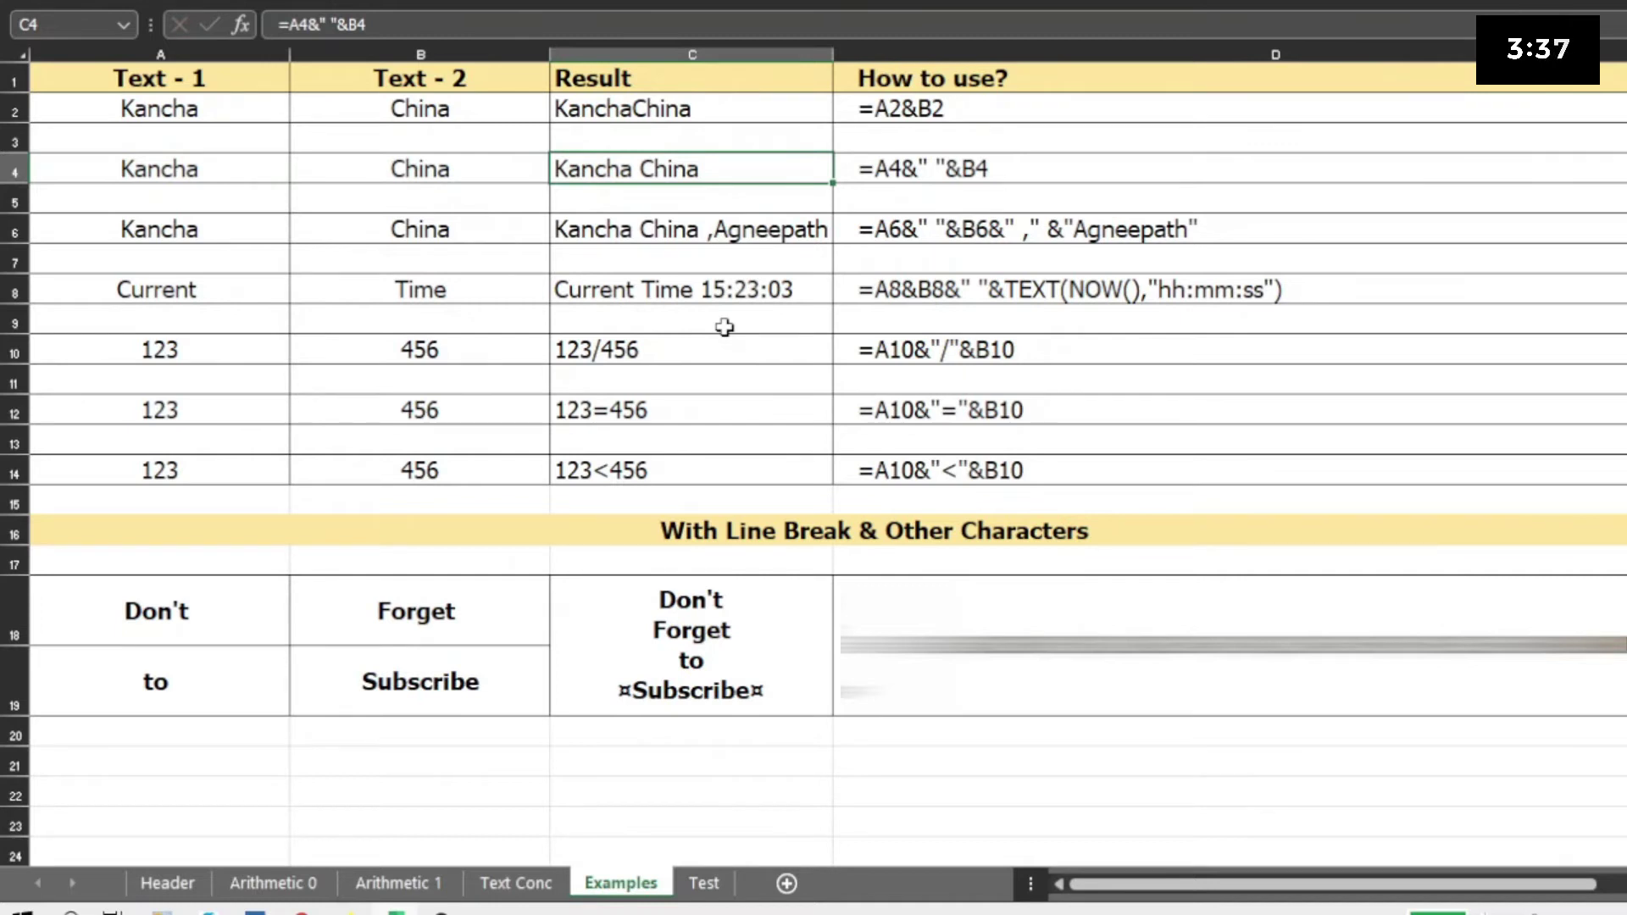
# Step: Re-enter the formula =A4&" "&B4 in C4 to join the two texts with a space between them
pyautogui.write('=')
pyautogui.press('Left')
pyautogui.press('Left')
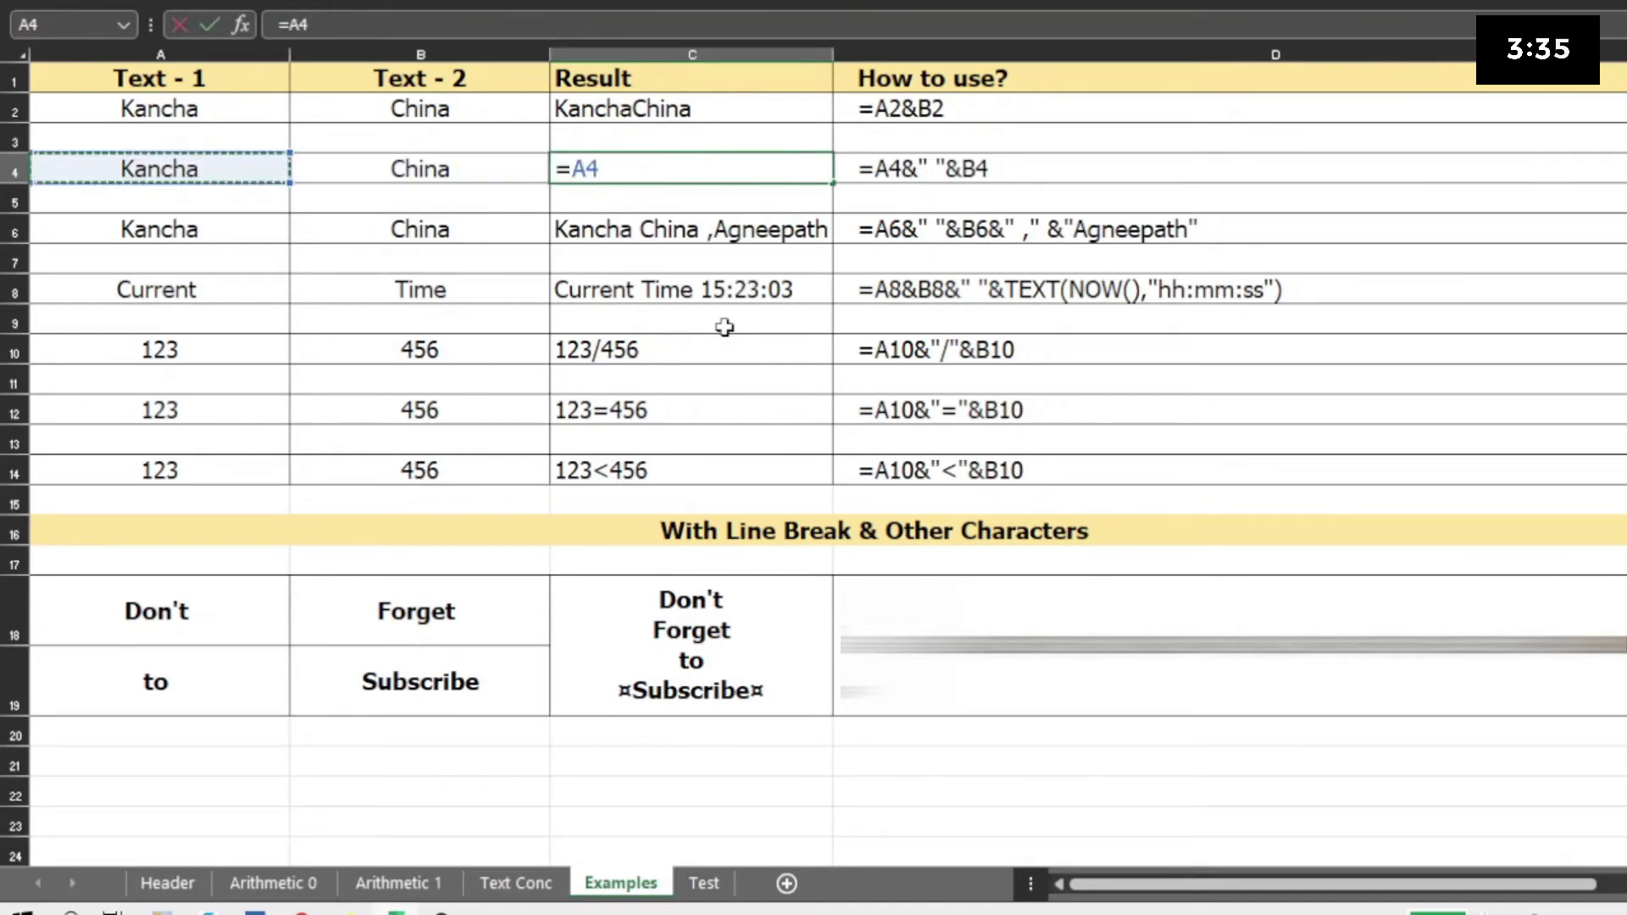
pyautogui.write('&"')
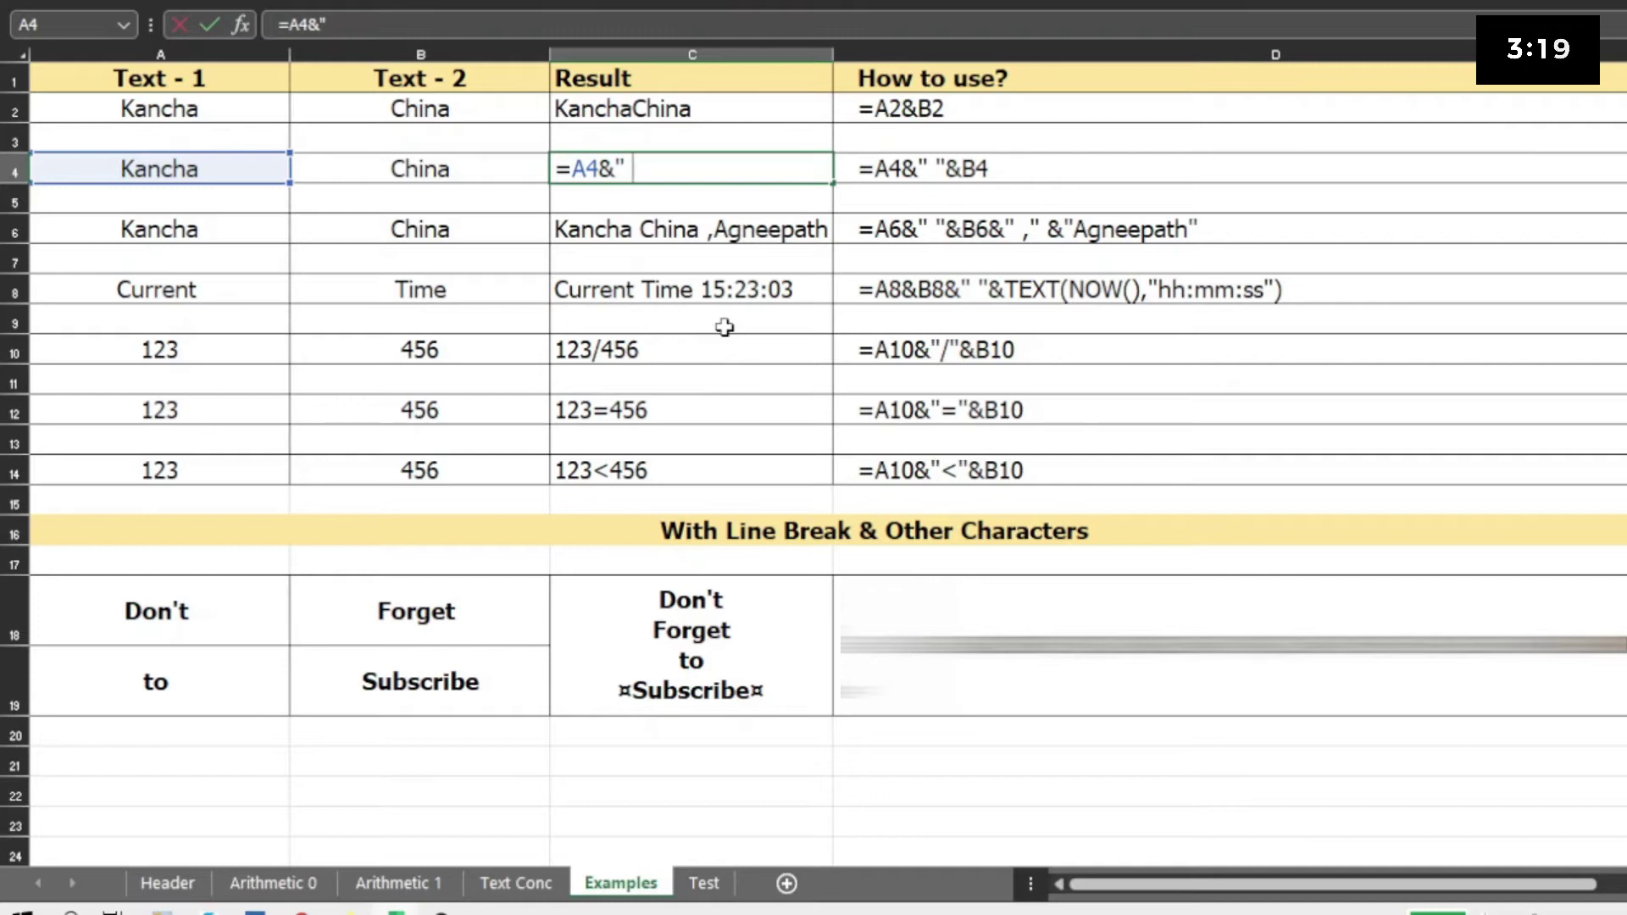
pyautogui.write('"&')
pyautogui.click(487, 166)
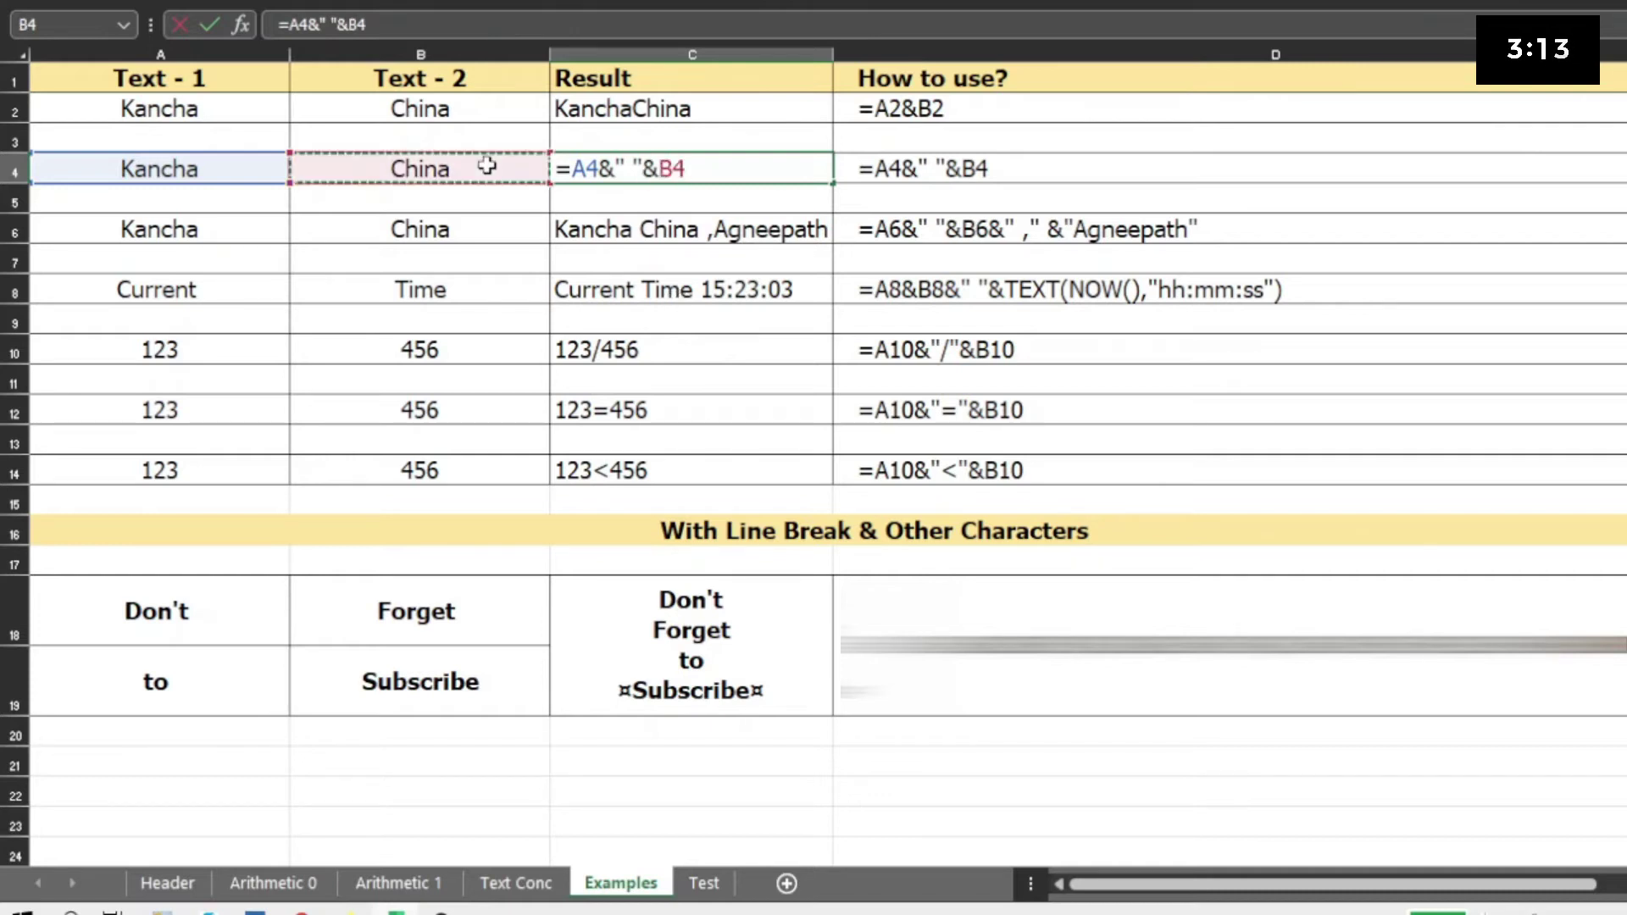
pyautogui.press('Return')
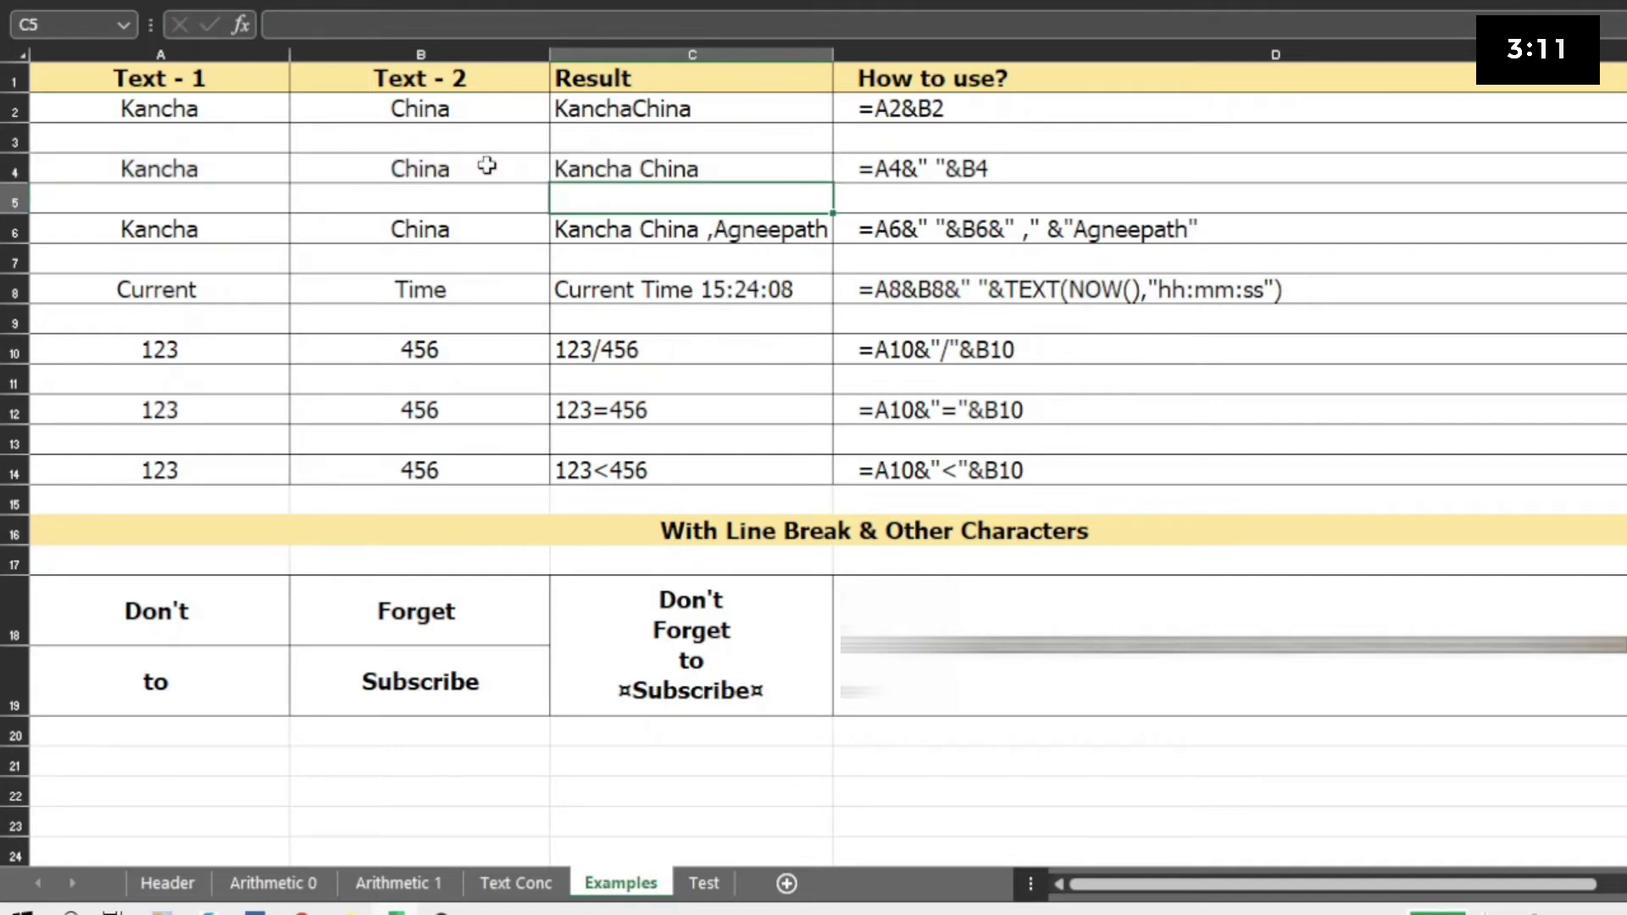
pyautogui.press('Up')
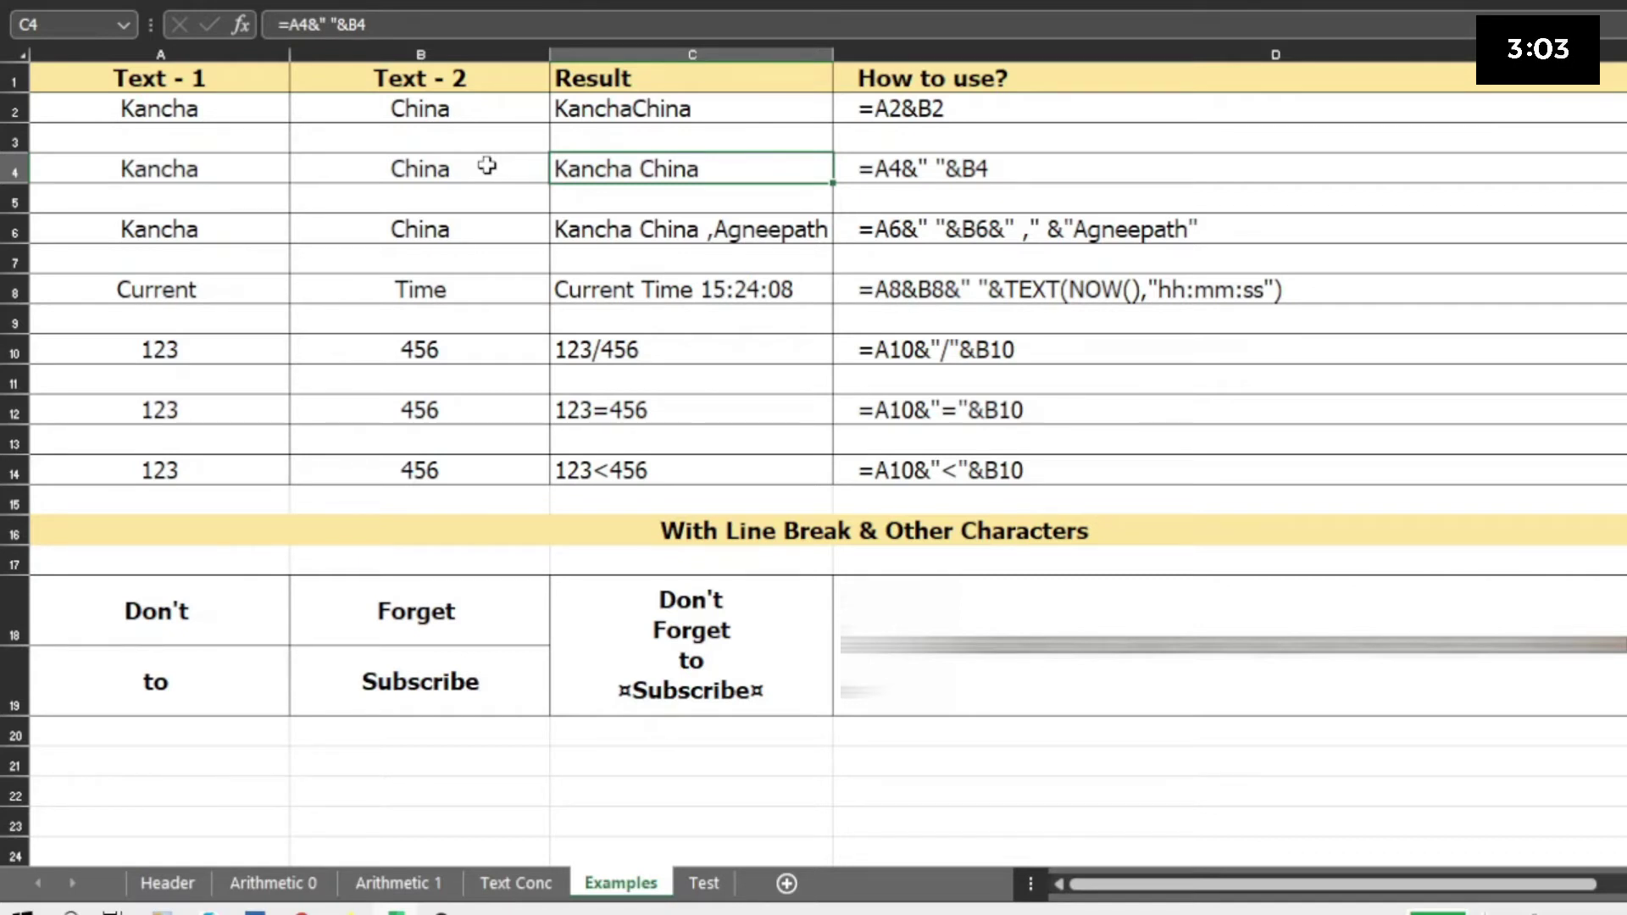
# Step: Examine the row 6 example and walk through the parts of the concatenation formula in C6
pyautogui.press('Down')
pyautogui.press('Down')
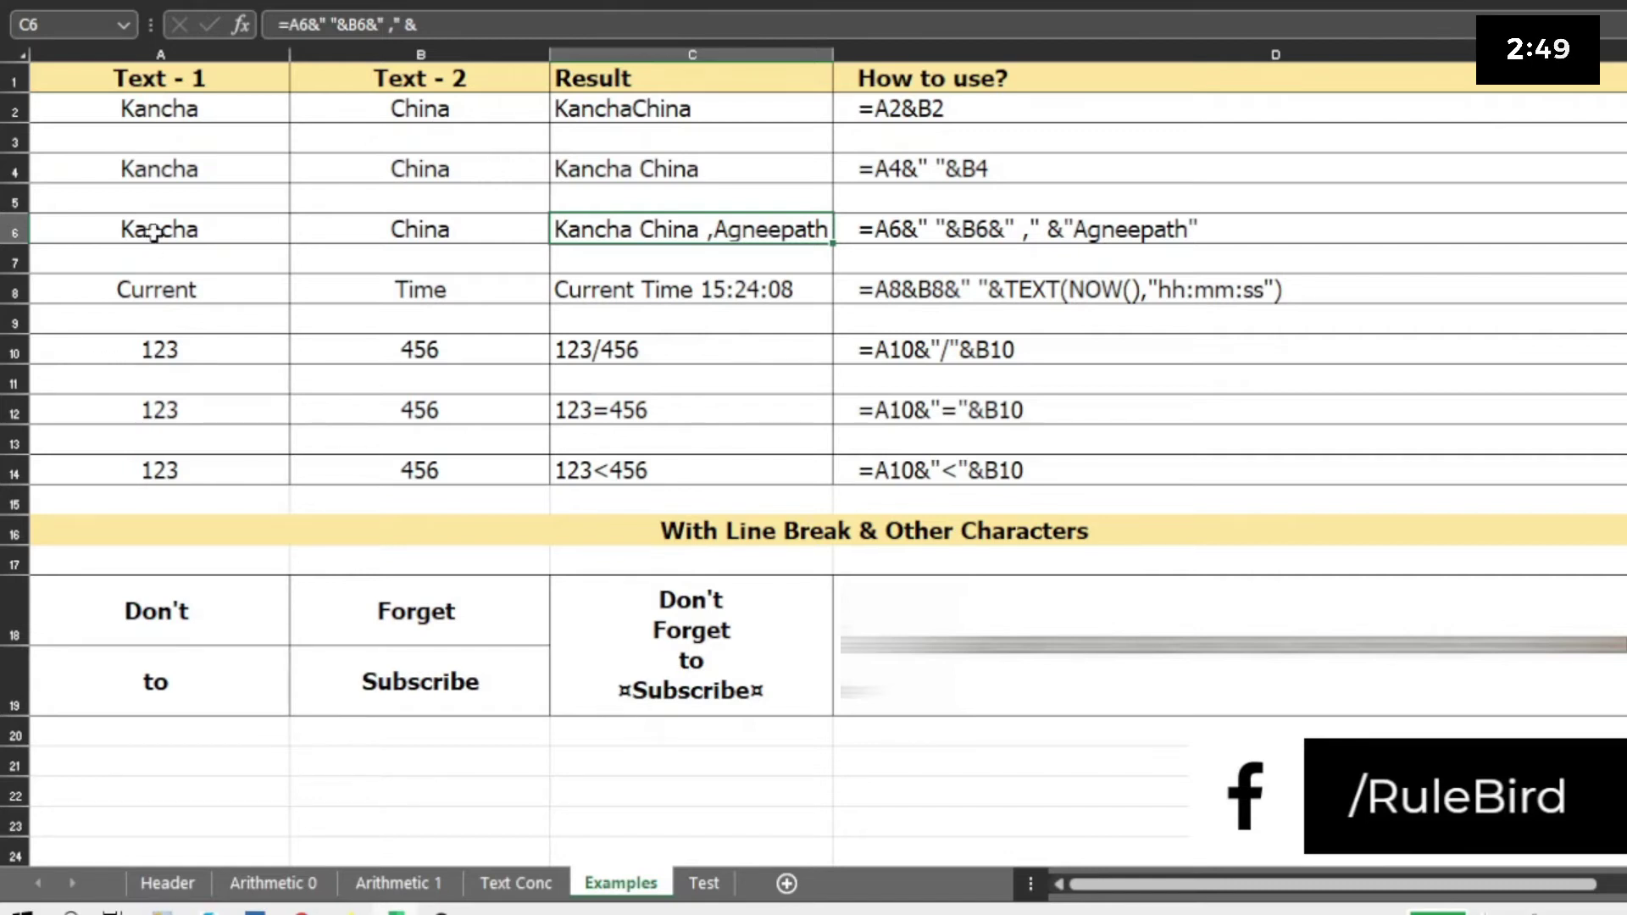
pyautogui.moveTo(140, 227); pyautogui.dragTo(675, 230)
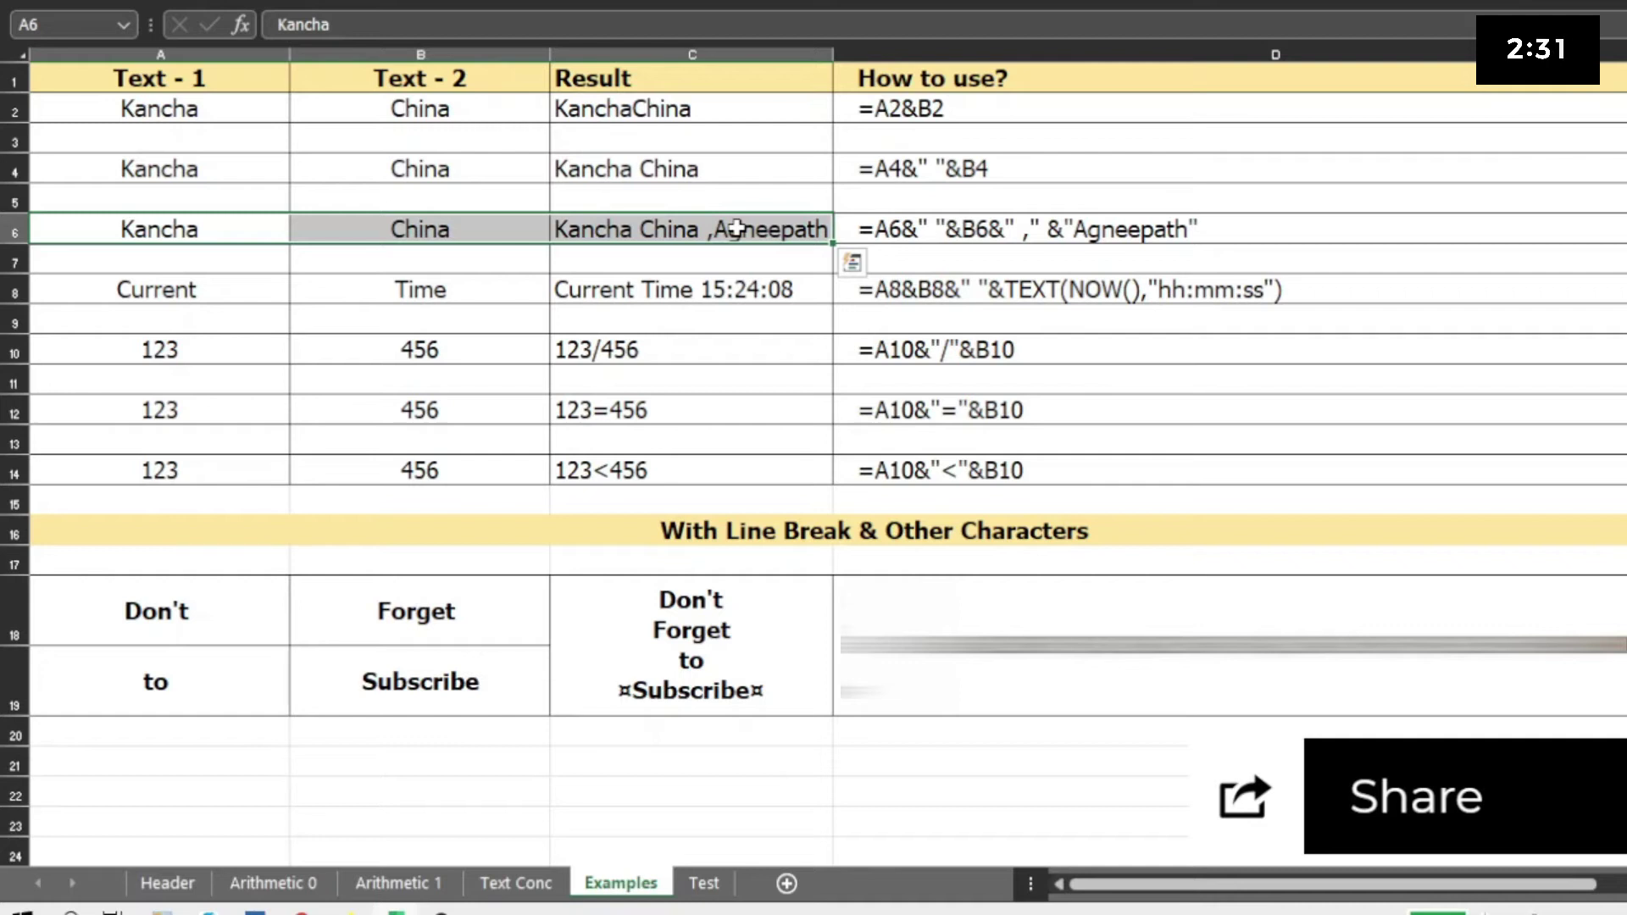
pyautogui.click(669, 230)
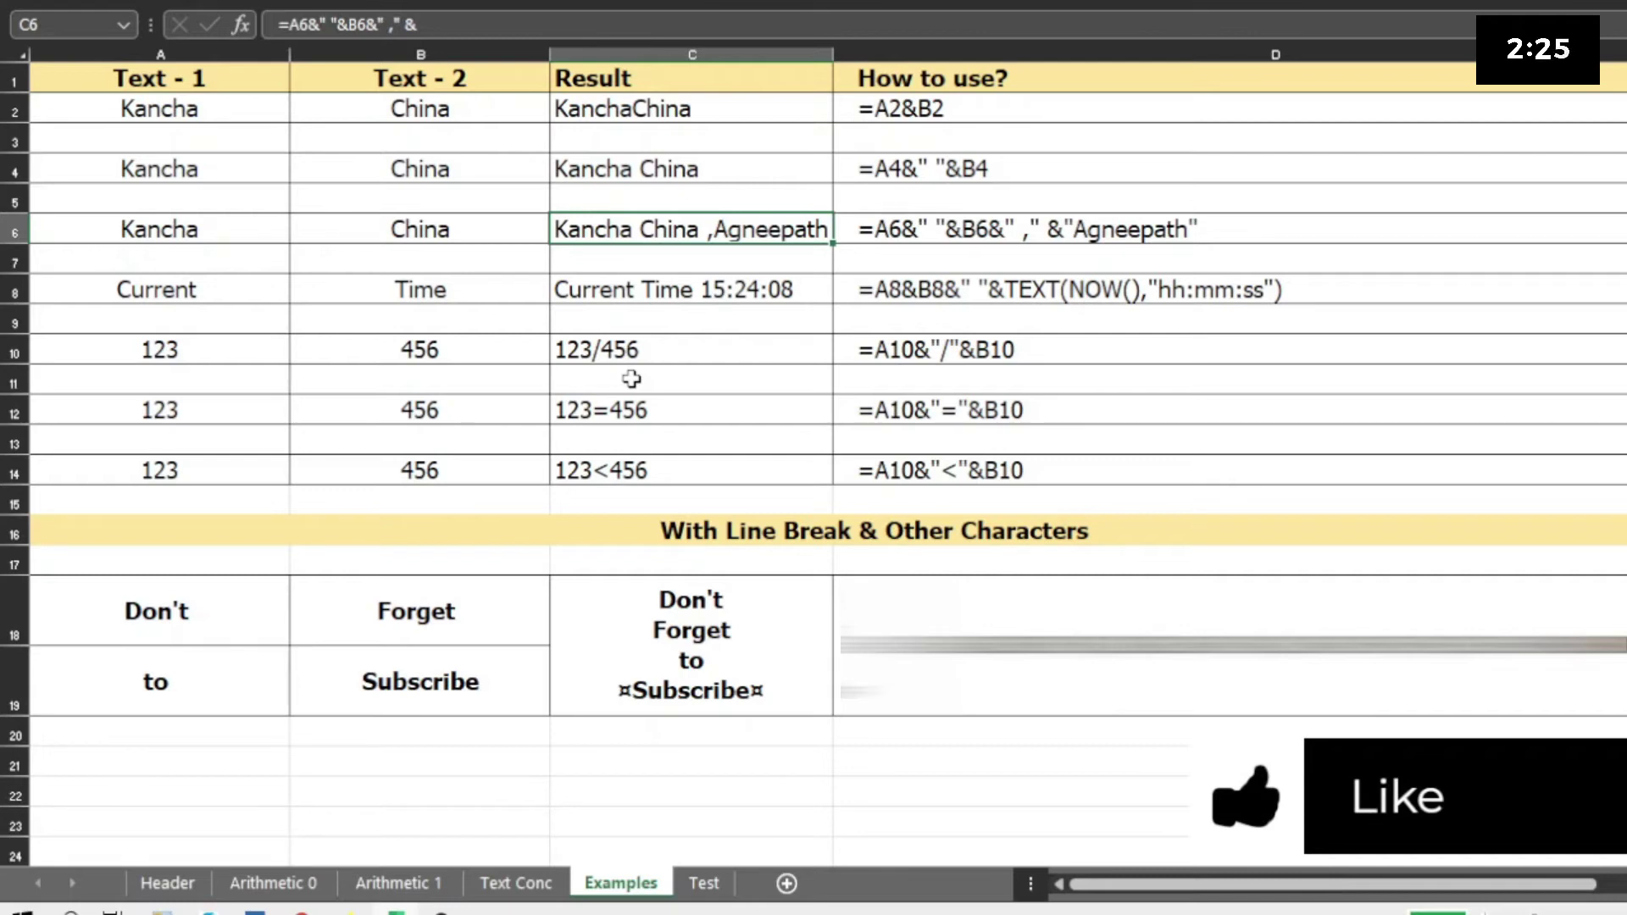
pyautogui.press('F2')
pyautogui.press('Left')
pyautogui.press('Left')
pyautogui.press('Left')
pyautogui.press('Left')
pyautogui.press('Left')
pyautogui.press('Left')
pyautogui.press('Left')
pyautogui.press('Left')
pyautogui.press('Left')
pyautogui.press('Left')
pyautogui.press('Left')
pyautogui.press('Left')
pyautogui.press('Left')
pyautogui.press('Left')
pyautogui.press('Left')
pyautogui.press('Left')
pyautogui.press('Left')
pyautogui.press('Left')
pyautogui.press('Left')
pyautogui.press('Left')
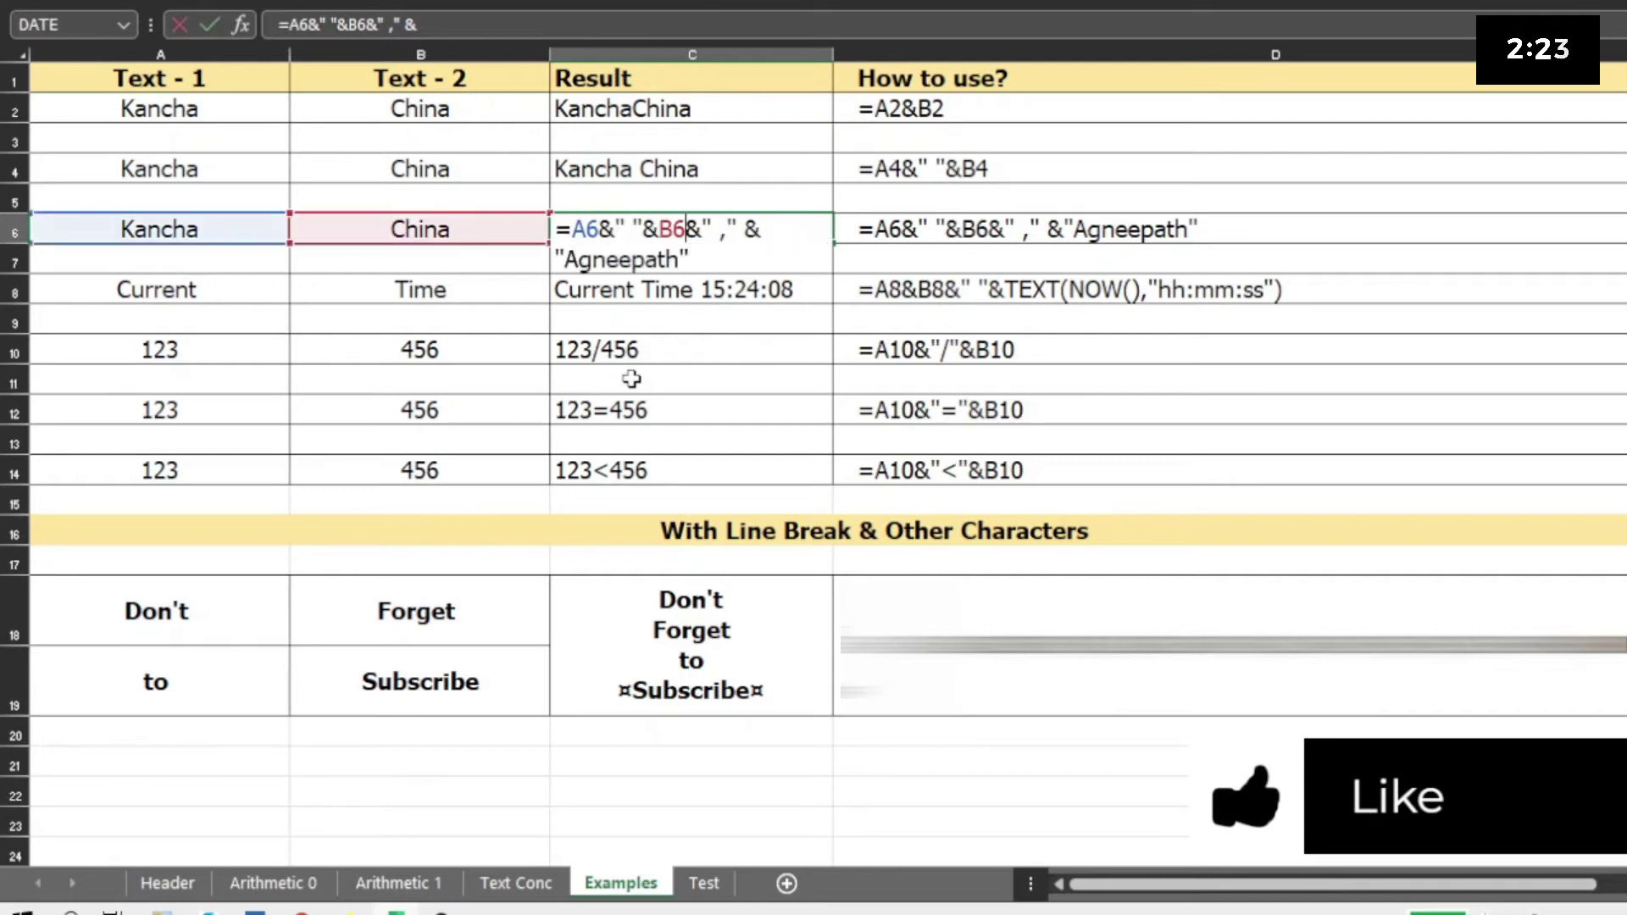
pyautogui.press('Escape')
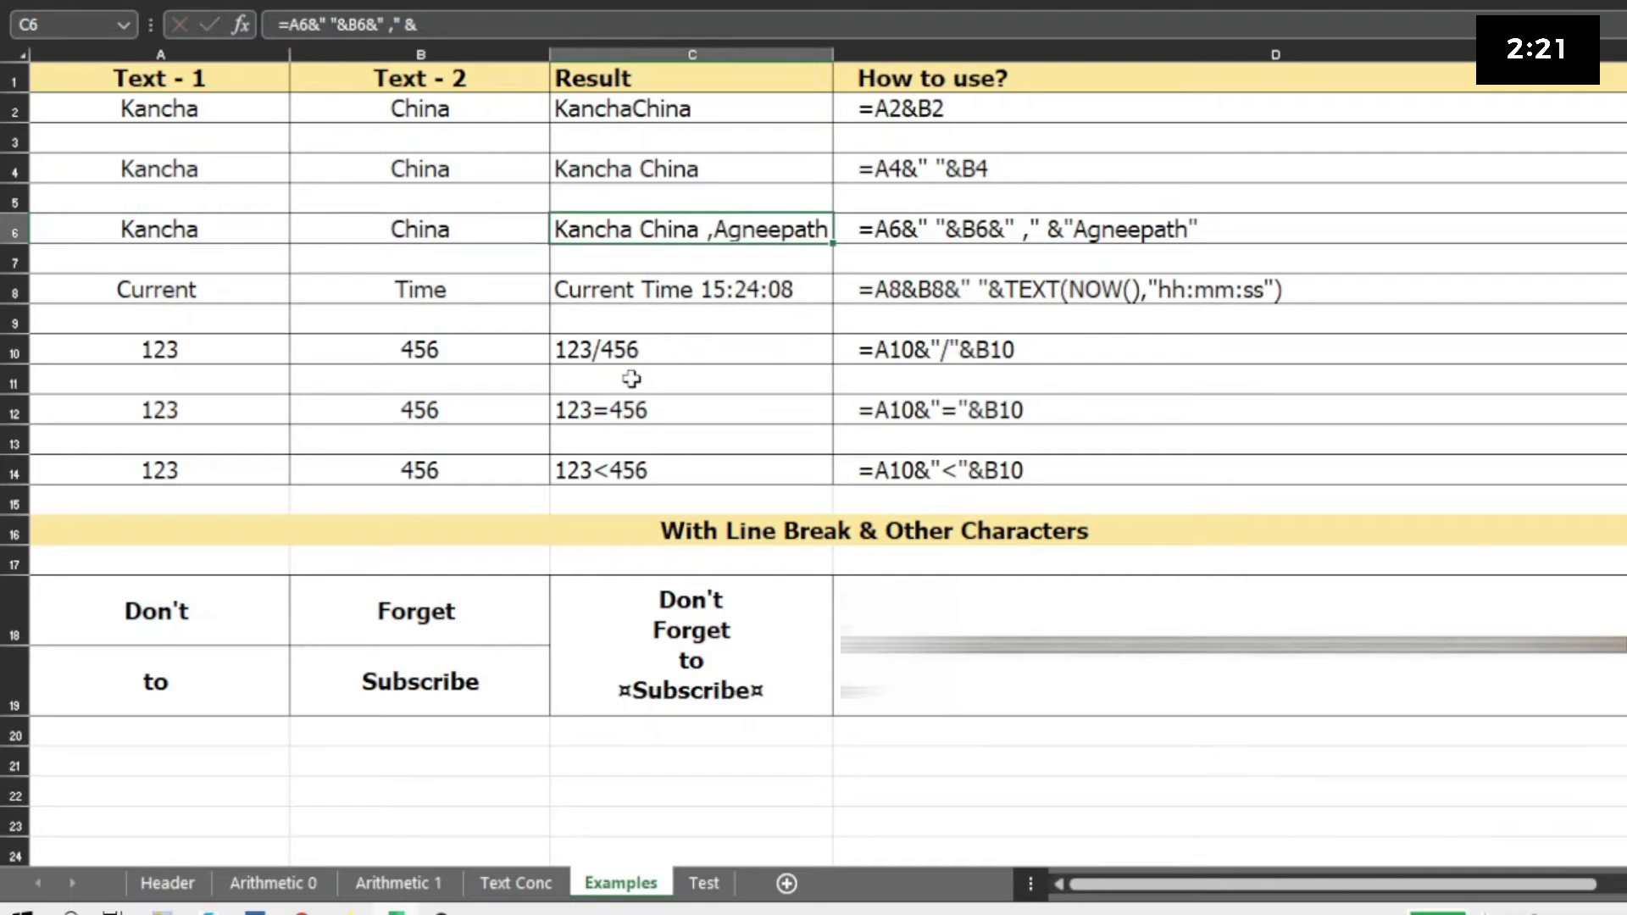
# Step: Re-enter the formula =A6&" "&B6&","&" Agneepath" in C6 to join both texts with a comma and a fixed word
pyautogui.write('=')
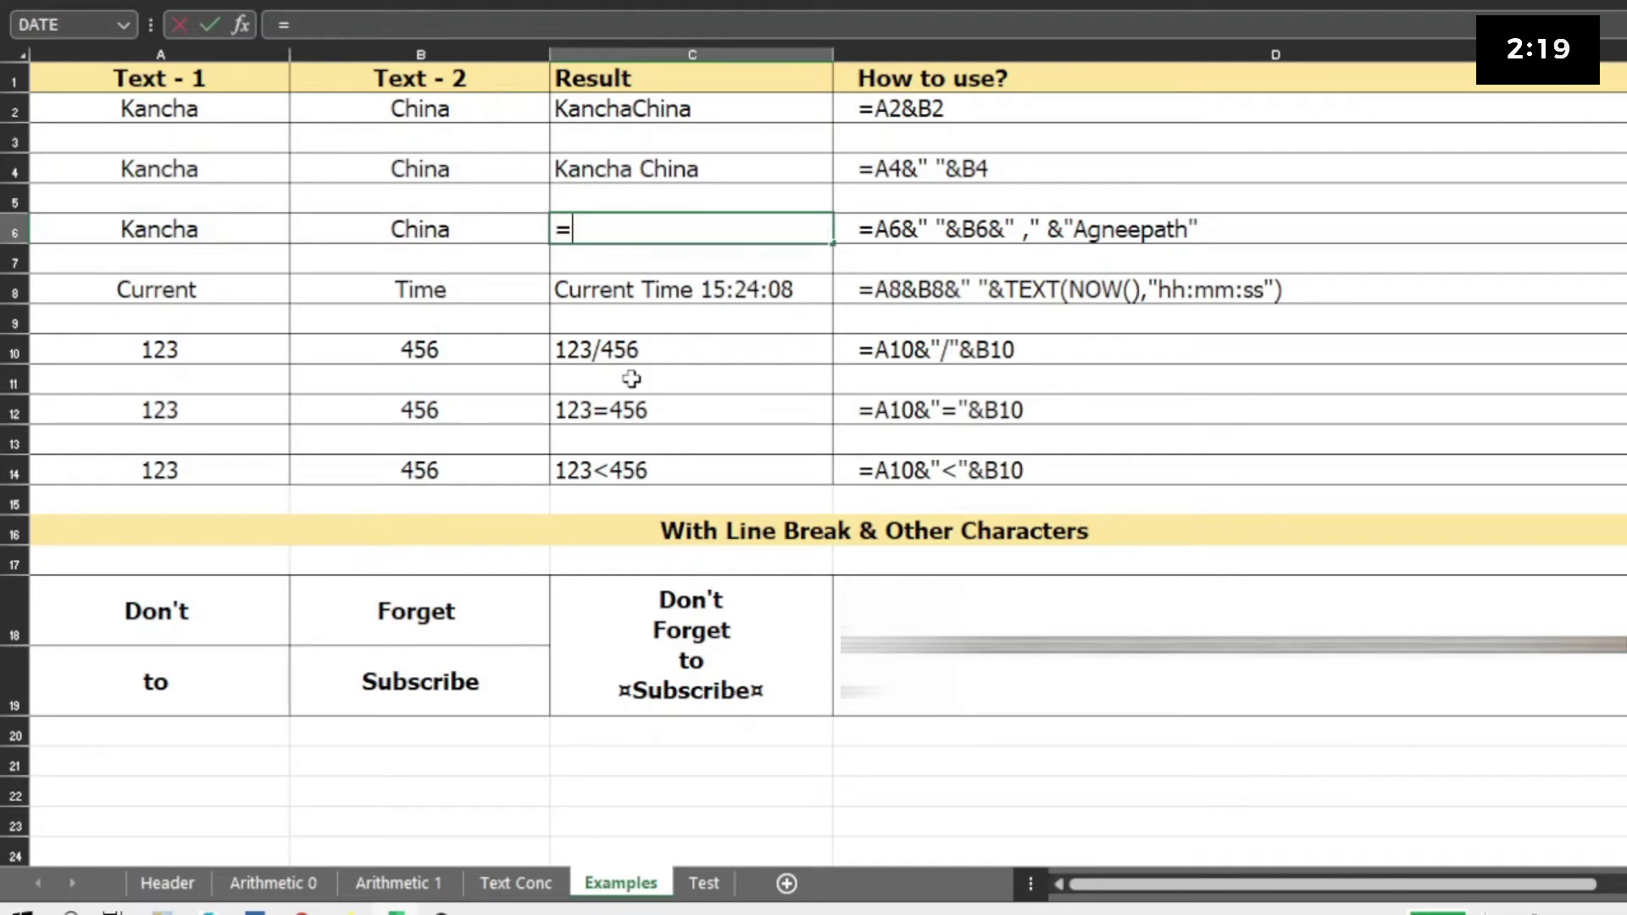
pyautogui.press('Left')
pyautogui.press('Left')
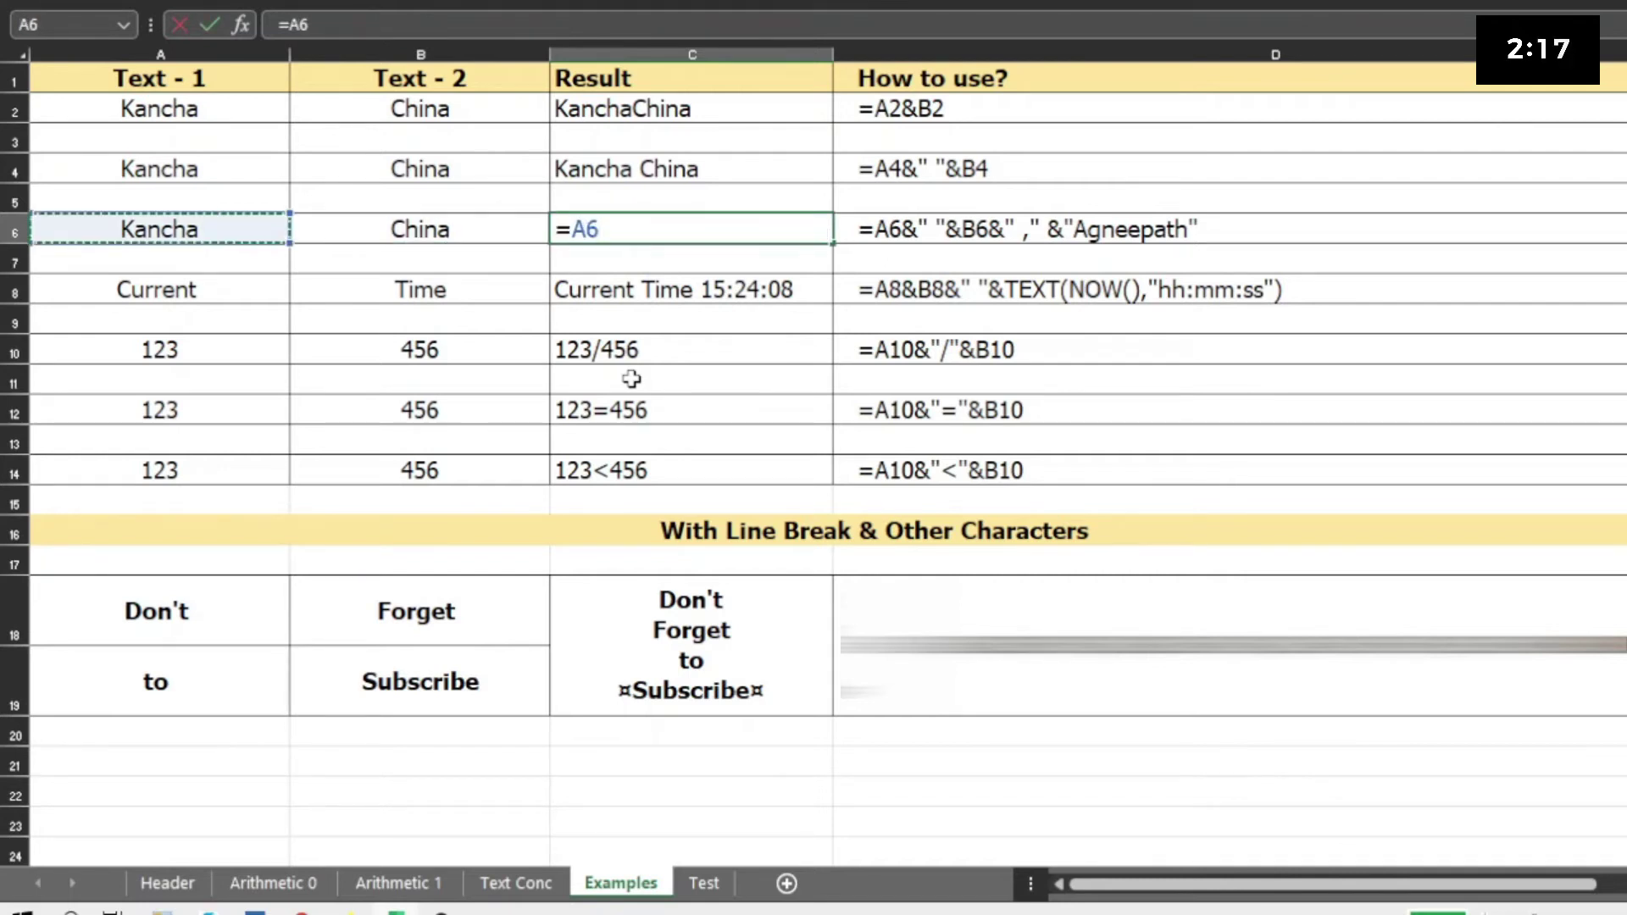
pyautogui.write('&')
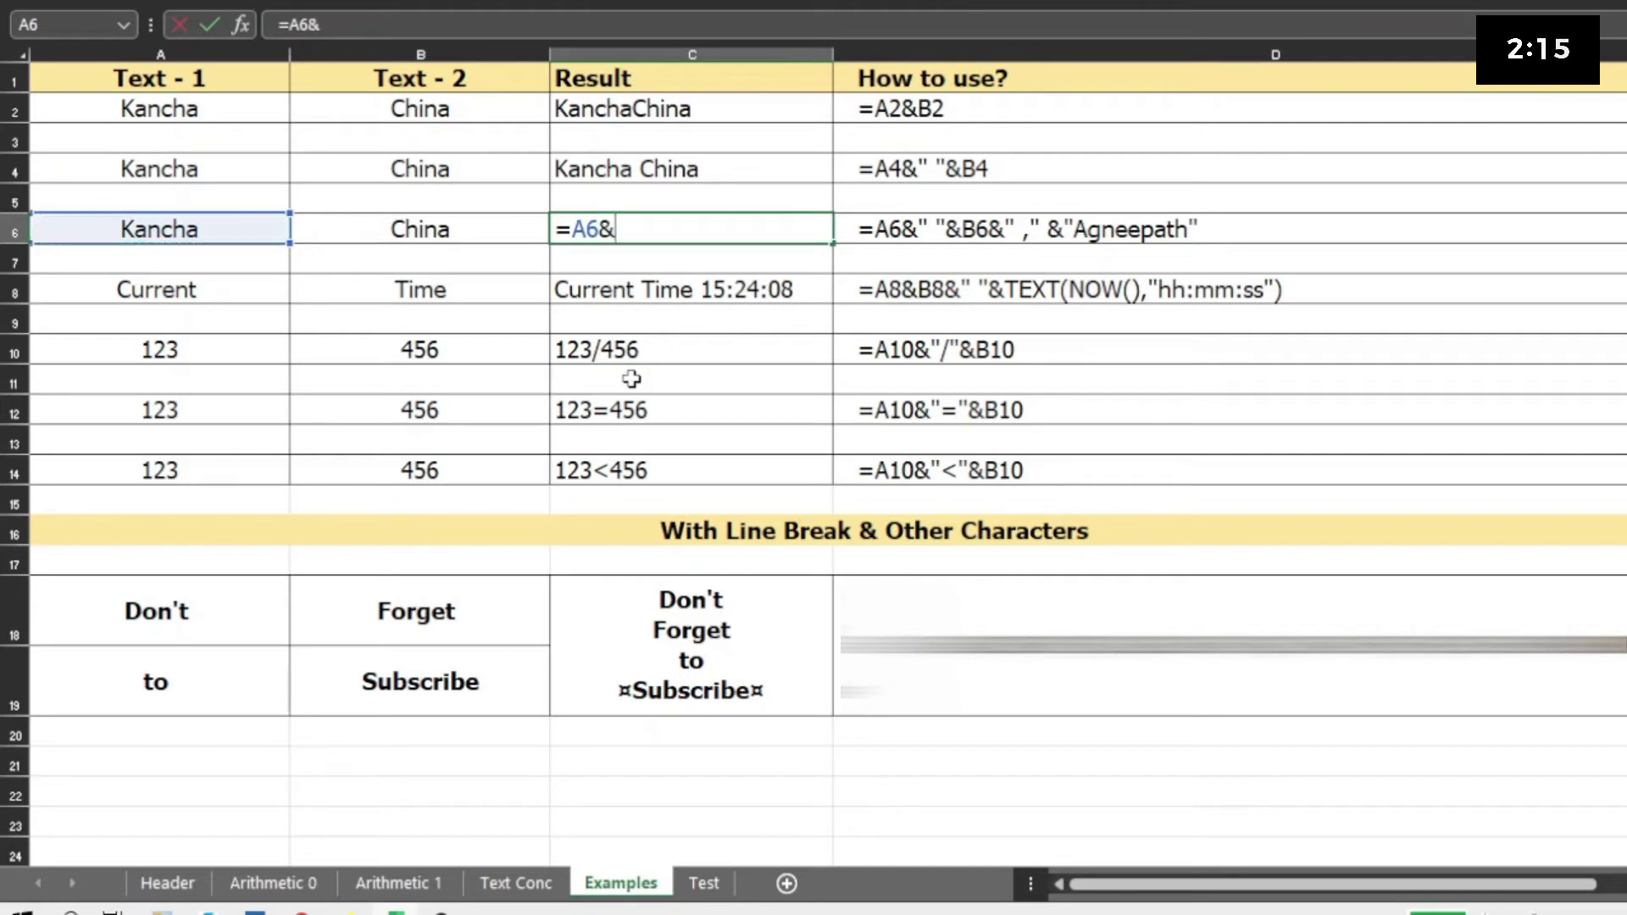
pyautogui.write('" "&')
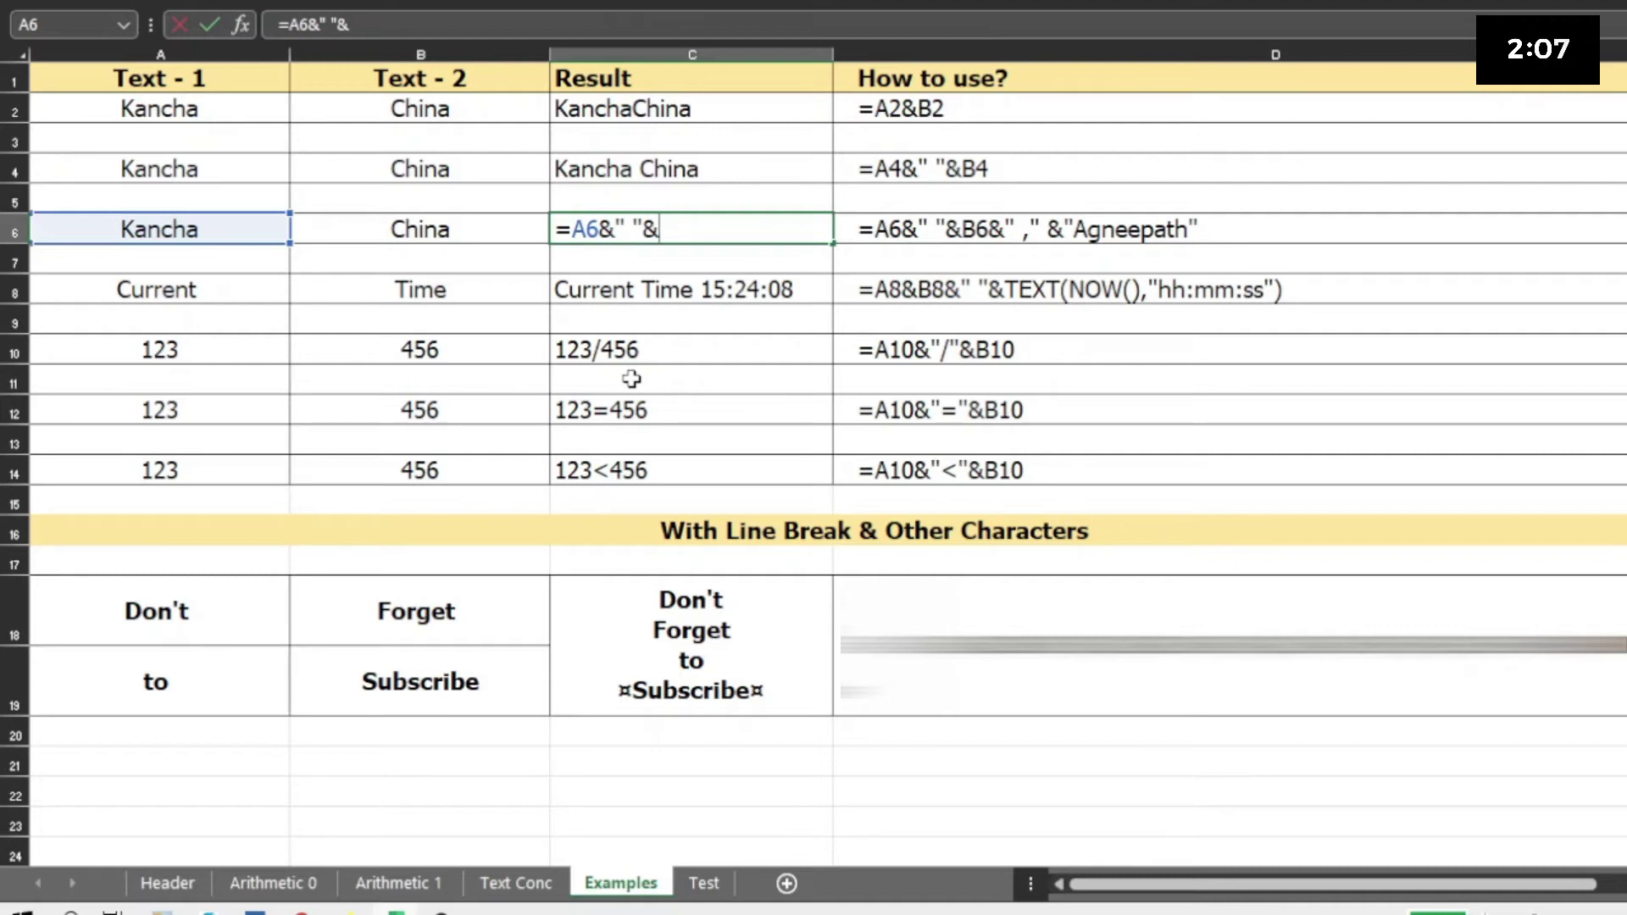
pyautogui.click(375, 231)
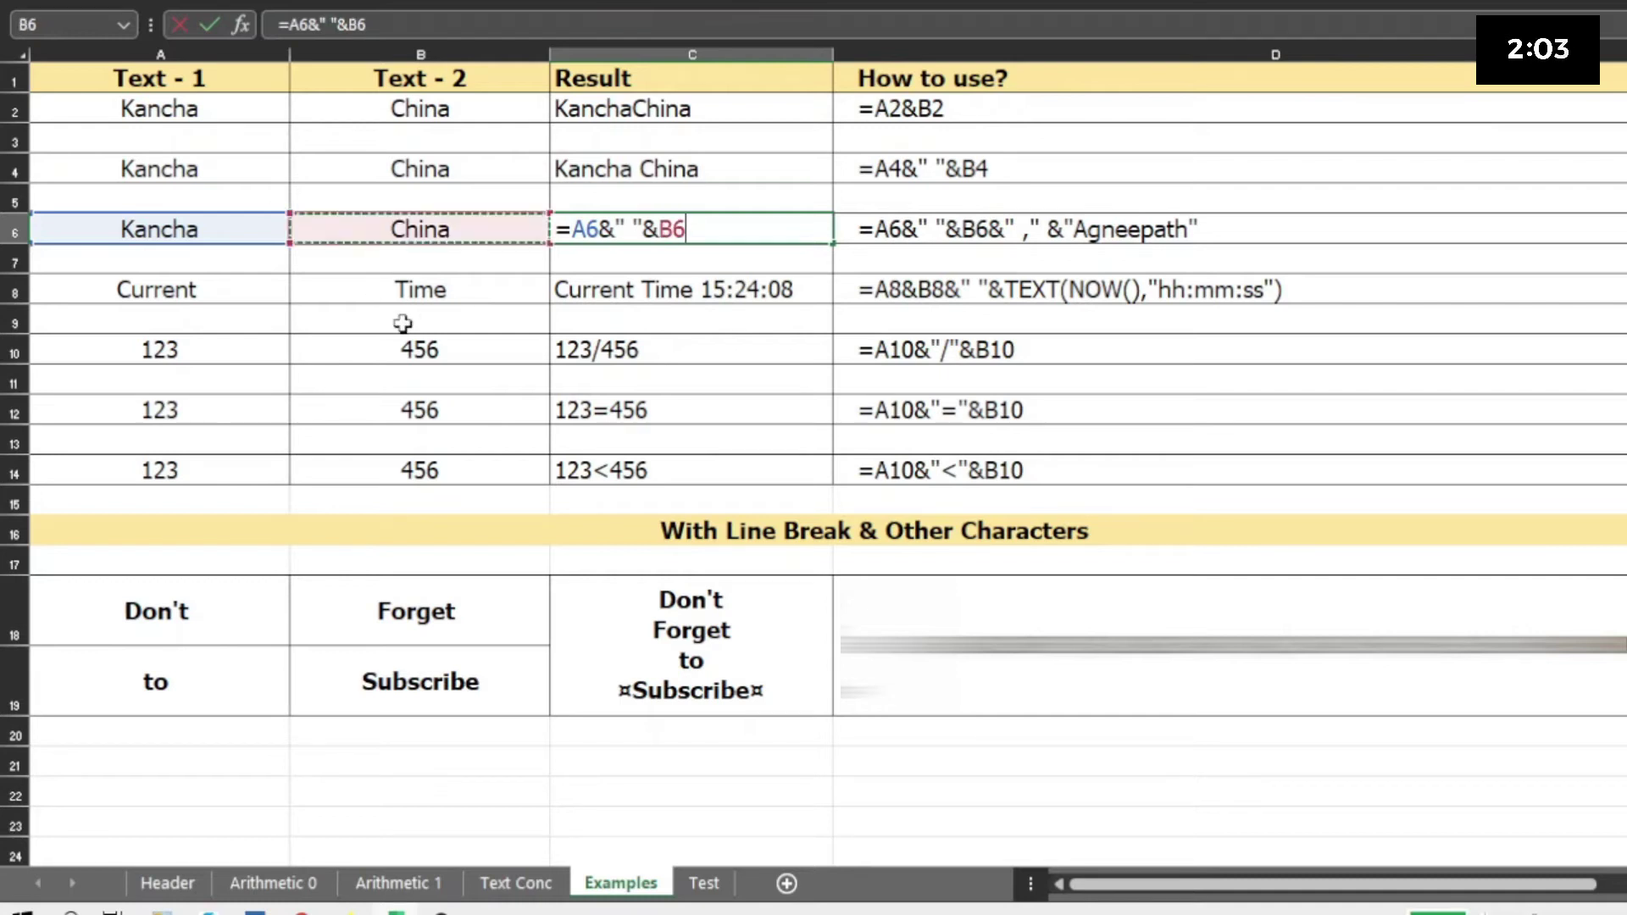
pyautogui.write('&')
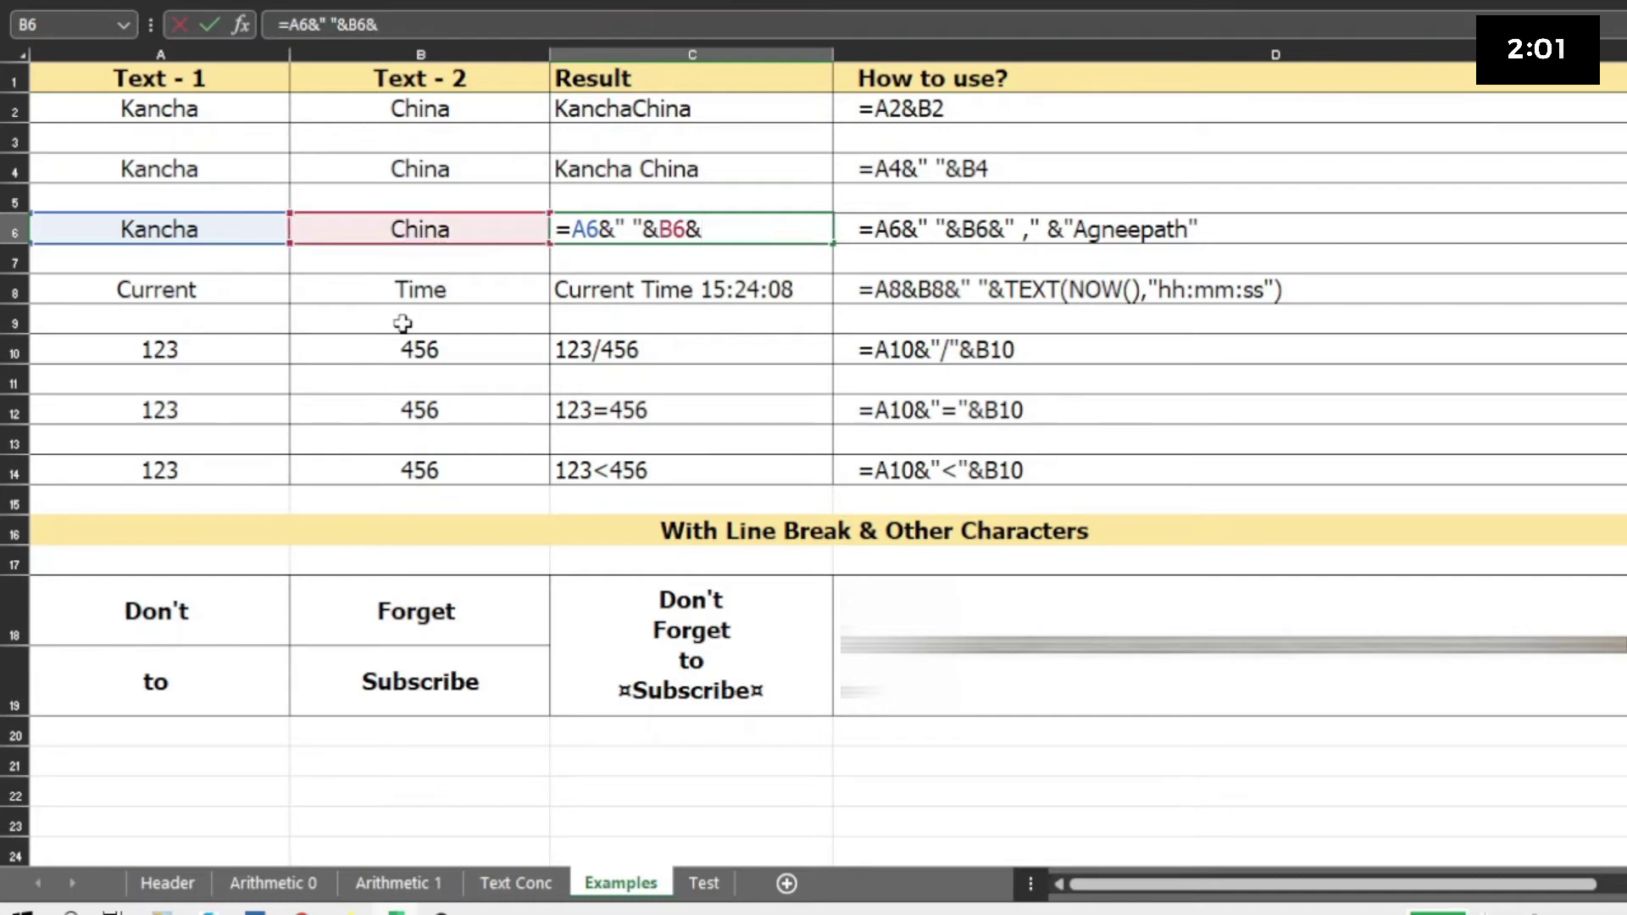
pyautogui.write('","&')
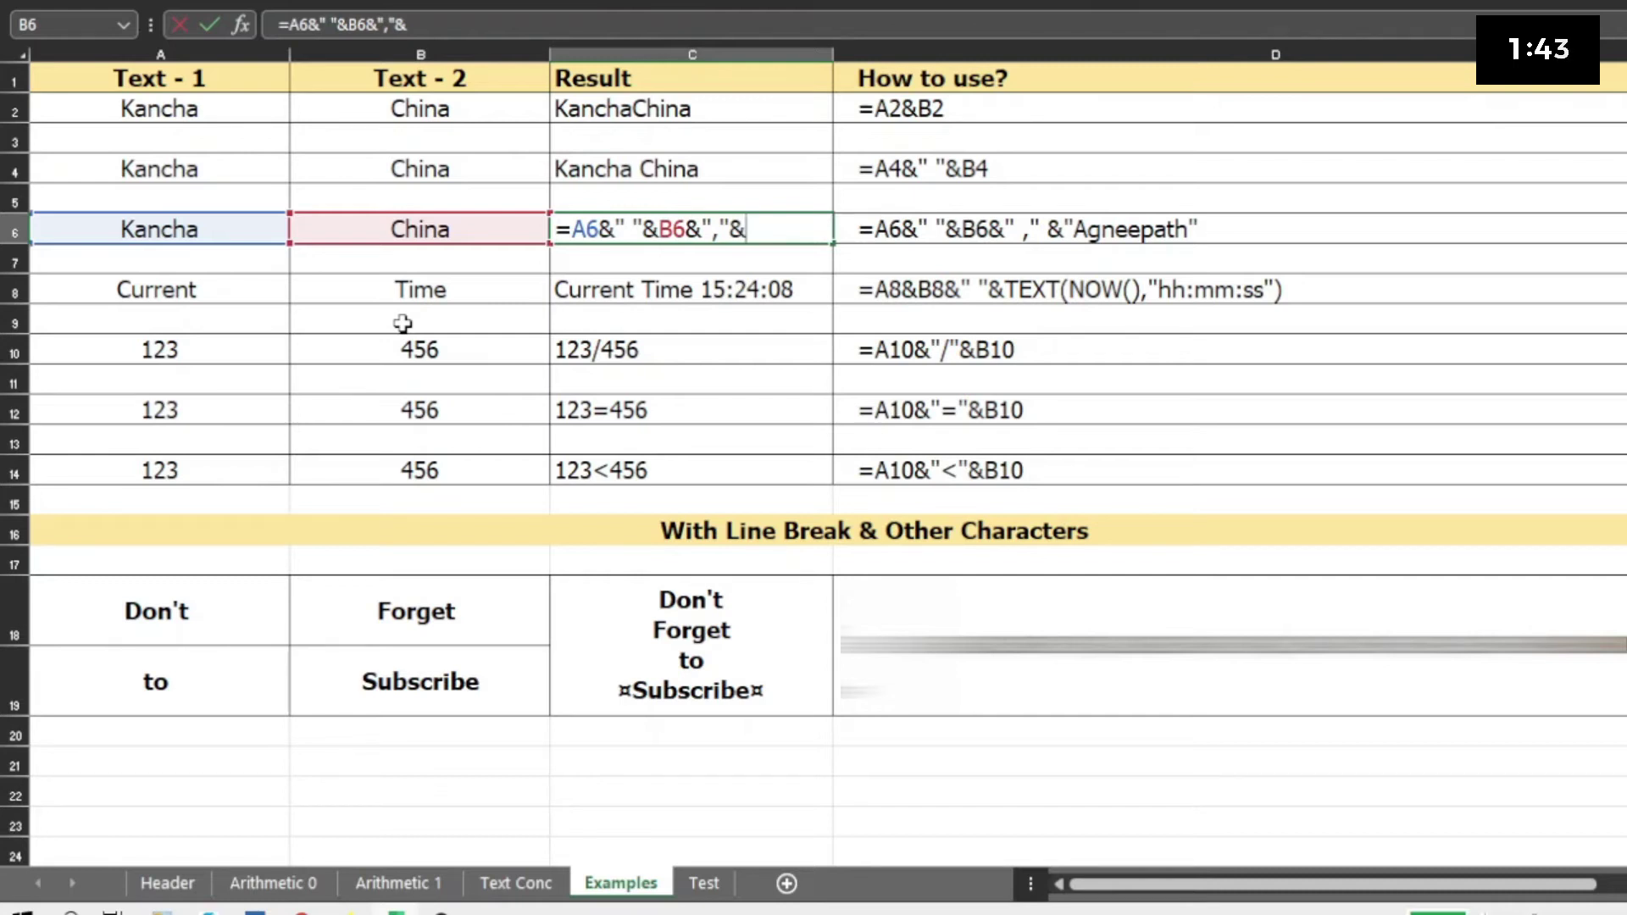
pyautogui.write('" Agneepath')
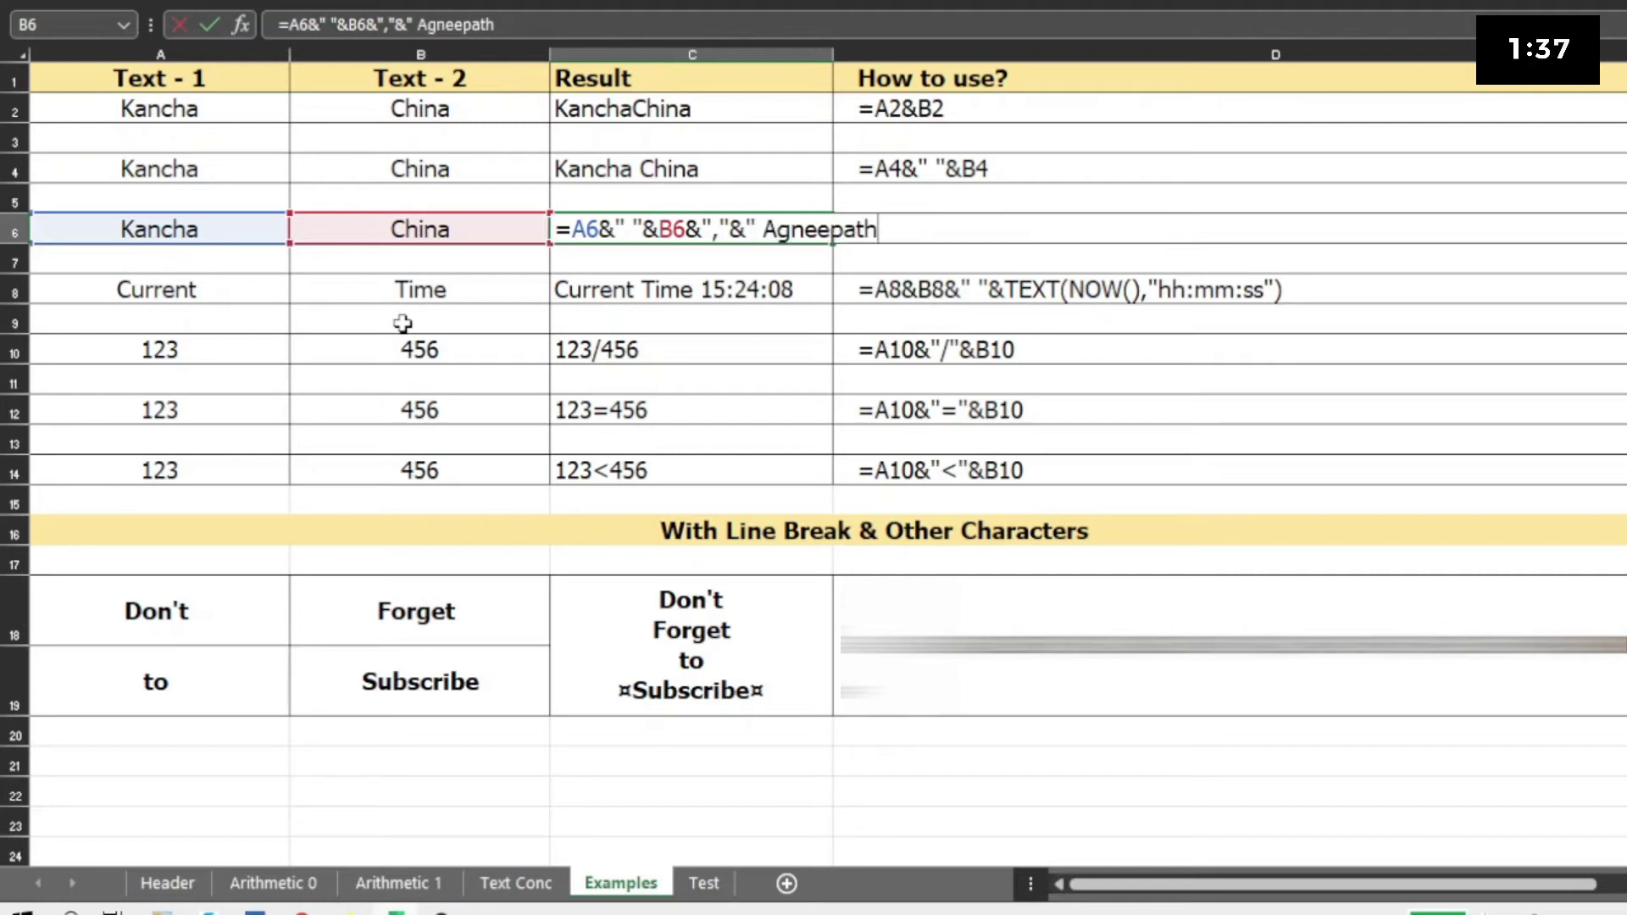
pyautogui.write('"')
pyautogui.press('Return')
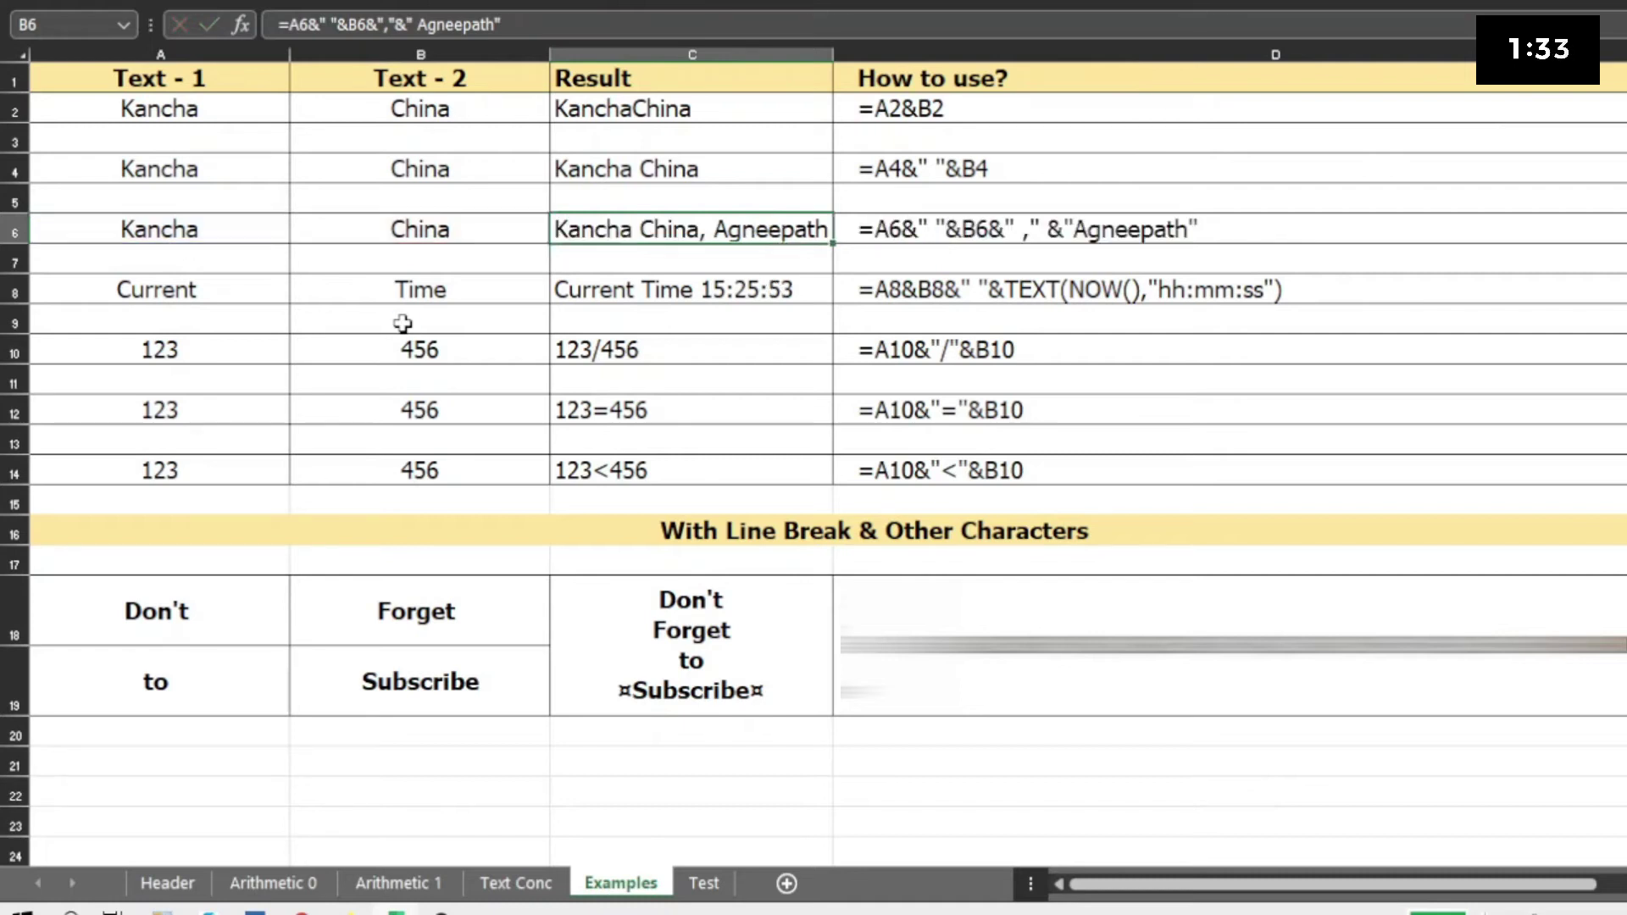
pyautogui.press('Up')
# Step: Examine the first part of the C8 formula, with its A8 and B8 references and the quoted space
pyautogui.press('Down')
pyautogui.press('Down')
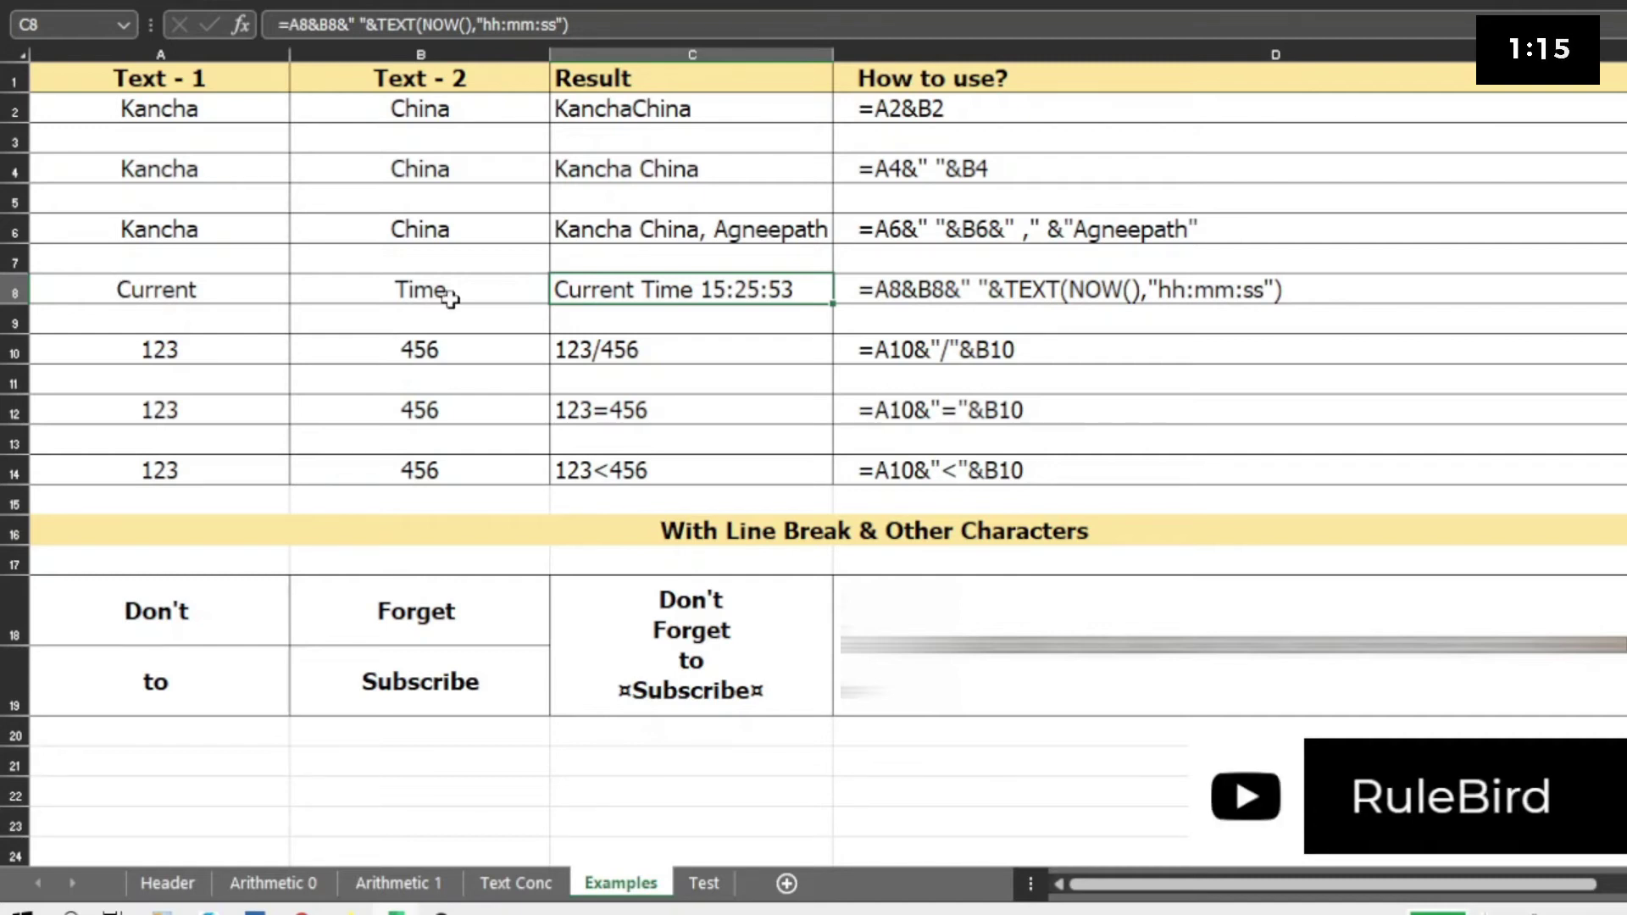
pyautogui.press('F2')
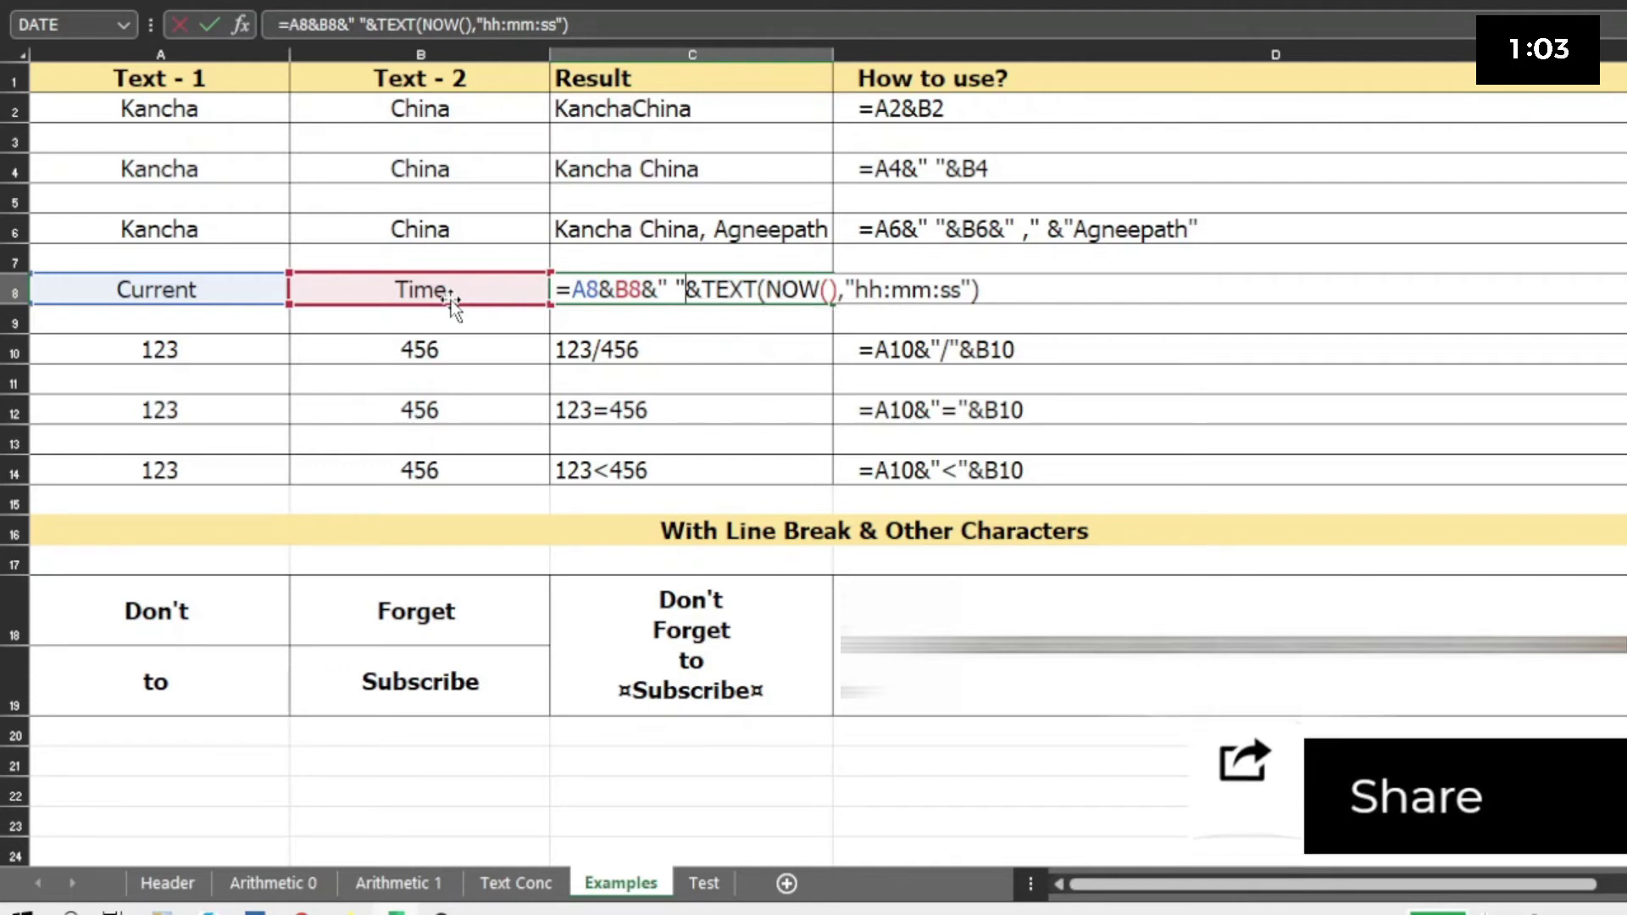
pyautogui.press('Left')
pyautogui.press('Left')
pyautogui.press('Left')
pyautogui.press('Left')
pyautogui.press('Left')
pyautogui.press('Left')
pyautogui.press('Right')
pyautogui.press('Right')
pyautogui.press('Right')
pyautogui.press('Right')
pyautogui.press('Right')
pyautogui.press('Right')
pyautogui.press('Right')
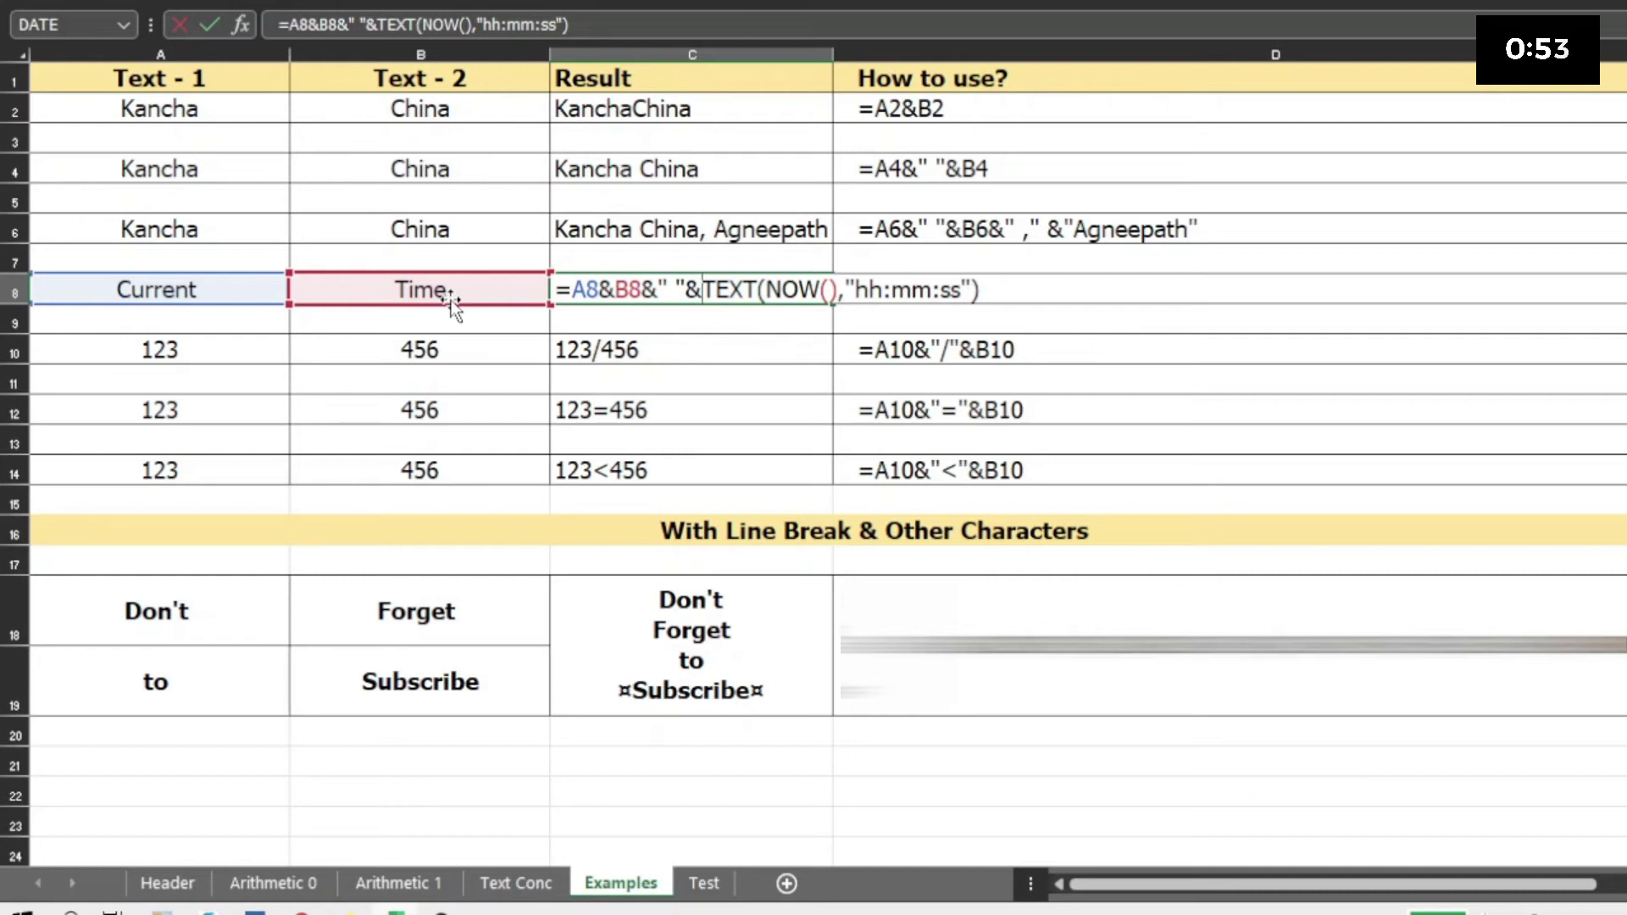
# Step: Walk through the TEXT(NOW(),"hh:mm:ss") part of the C8 formula, including its value and format_text arguments
pyautogui.press('Right')
pyautogui.press('Right')
pyautogui.press('Right')
pyautogui.press('Right')
pyautogui.press('Right')
pyautogui.press('Right')
pyautogui.press('Left')
pyautogui.press('Right')
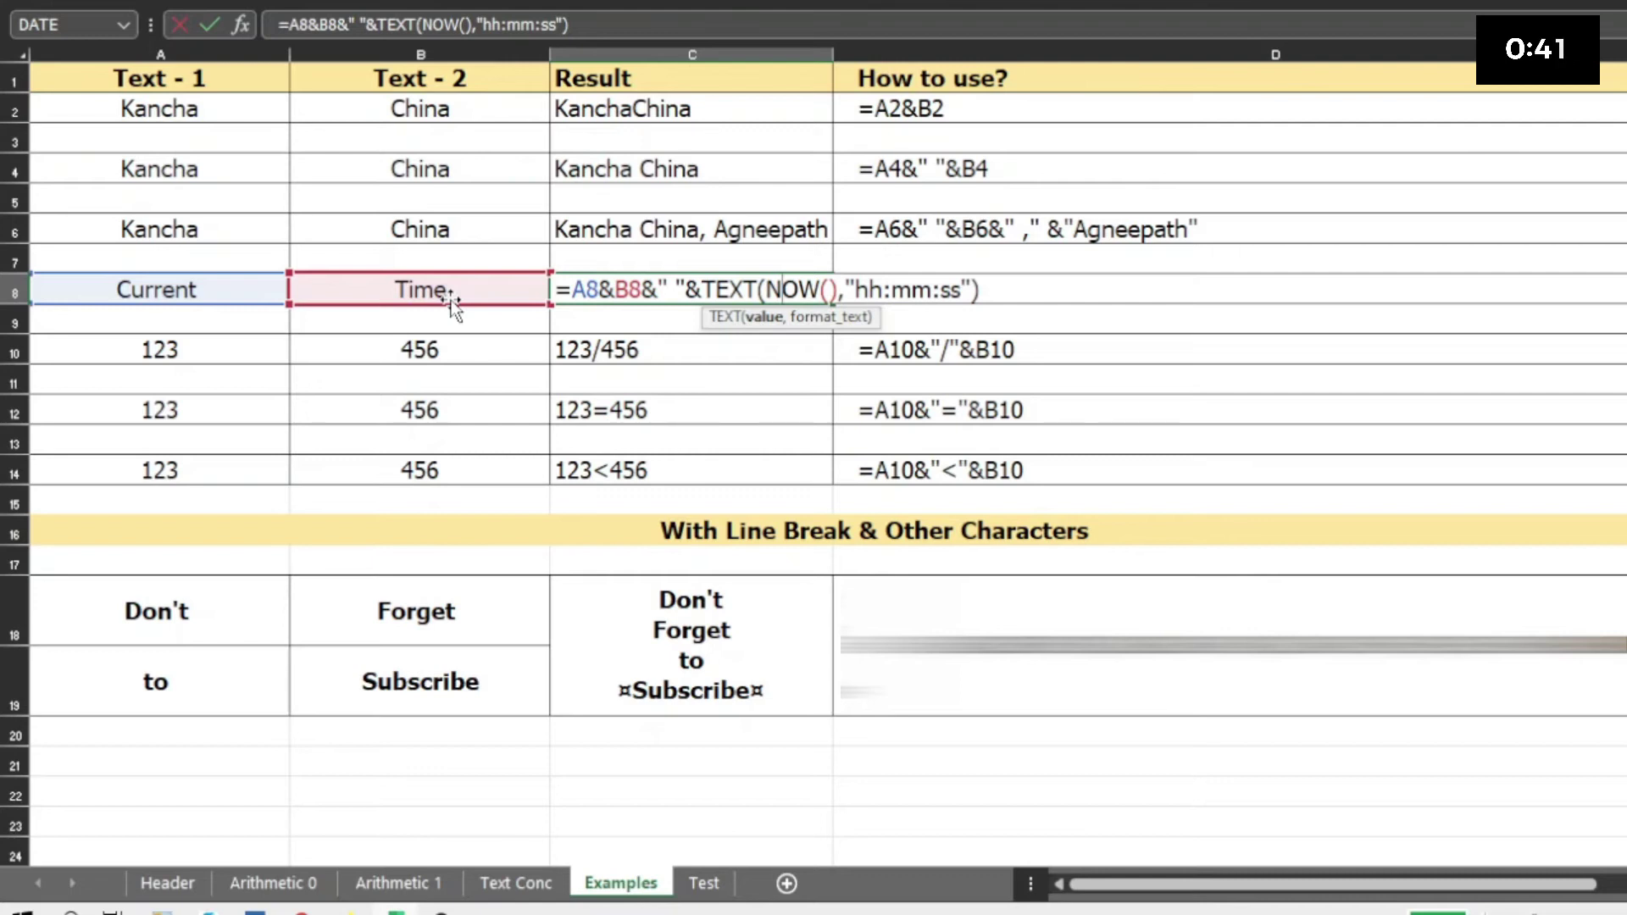
pyautogui.press('Right')
pyautogui.press('Right')
pyautogui.press('Right')
pyautogui.press('Right')
pyautogui.press('Right')
pyautogui.press('Right')
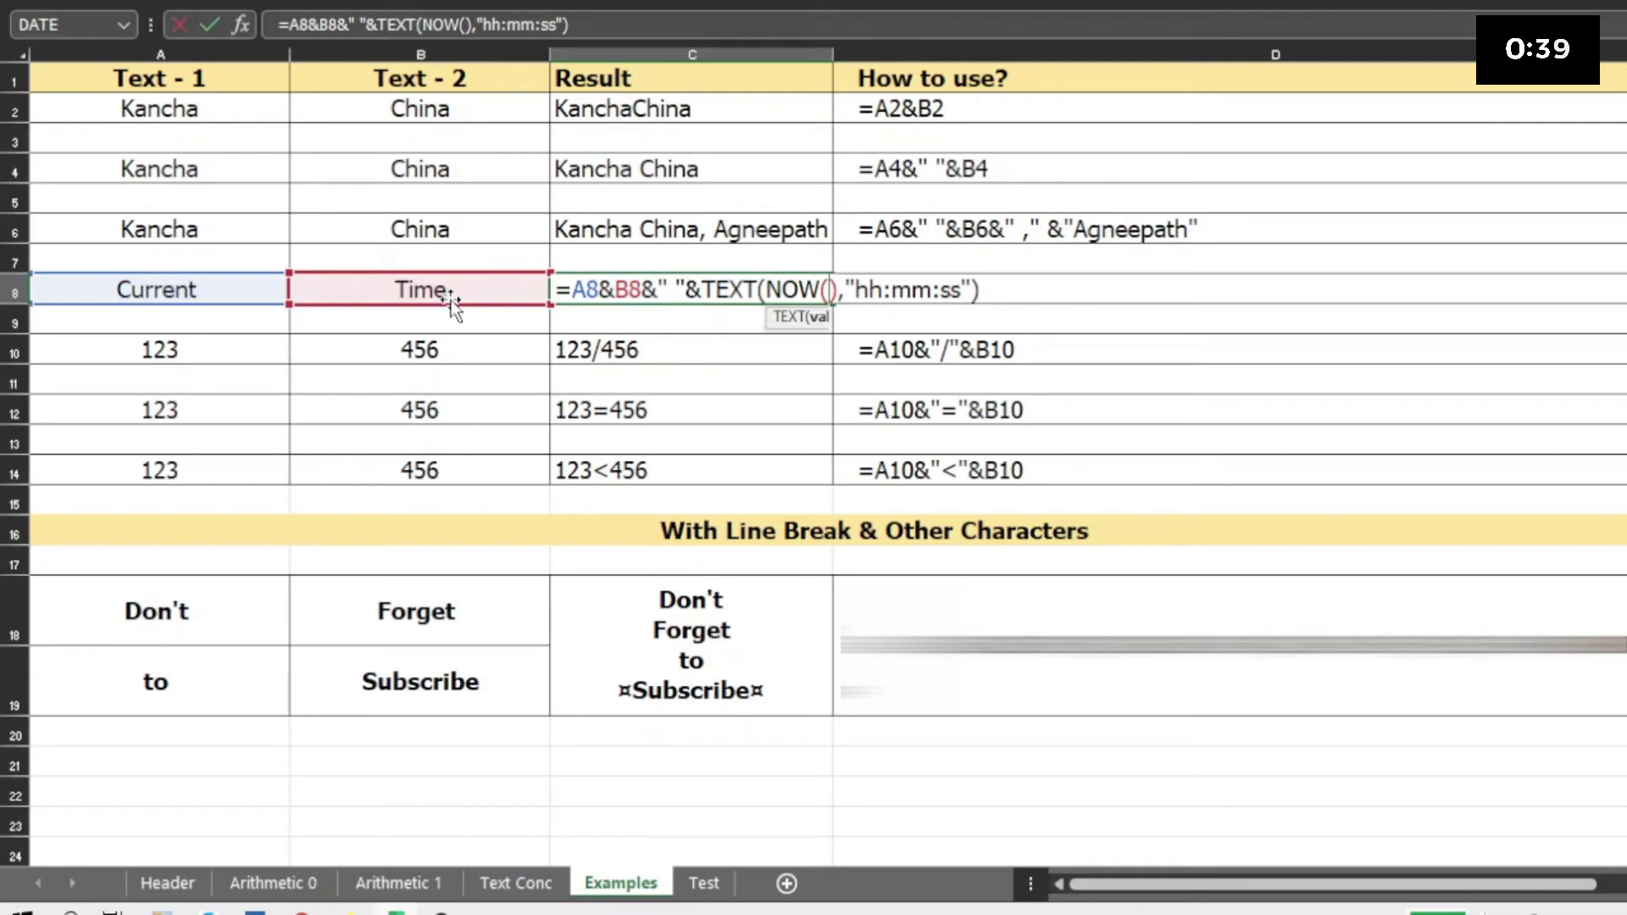
pyautogui.press('Right')
pyautogui.press('Right')
pyautogui.press('Right')
pyautogui.press('Right')
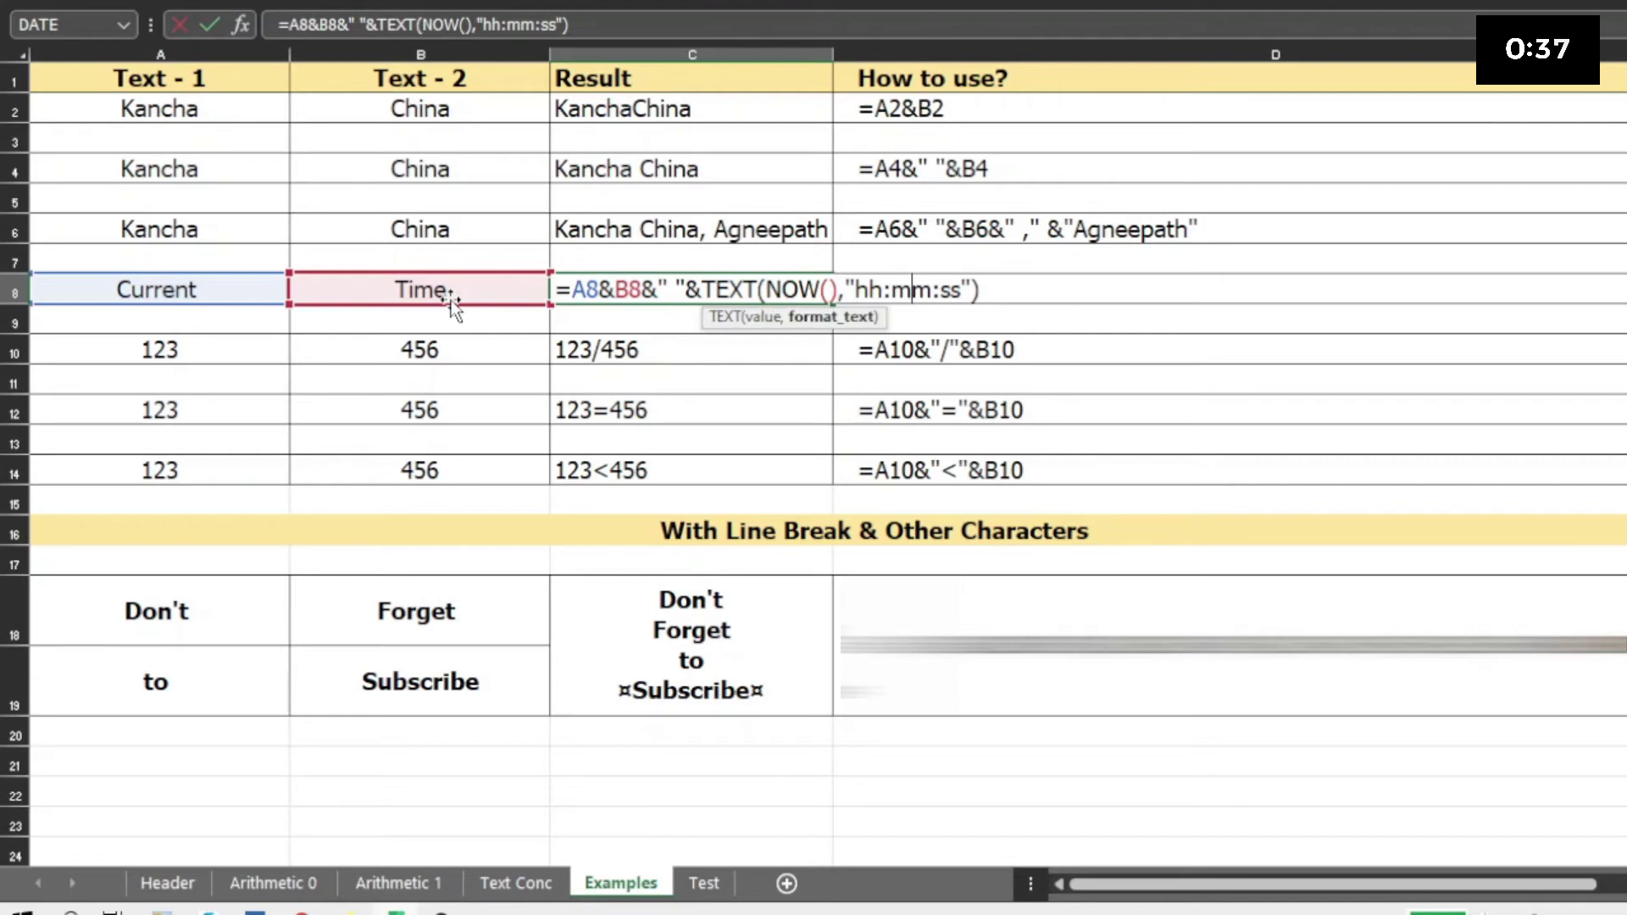
pyautogui.press('Return')
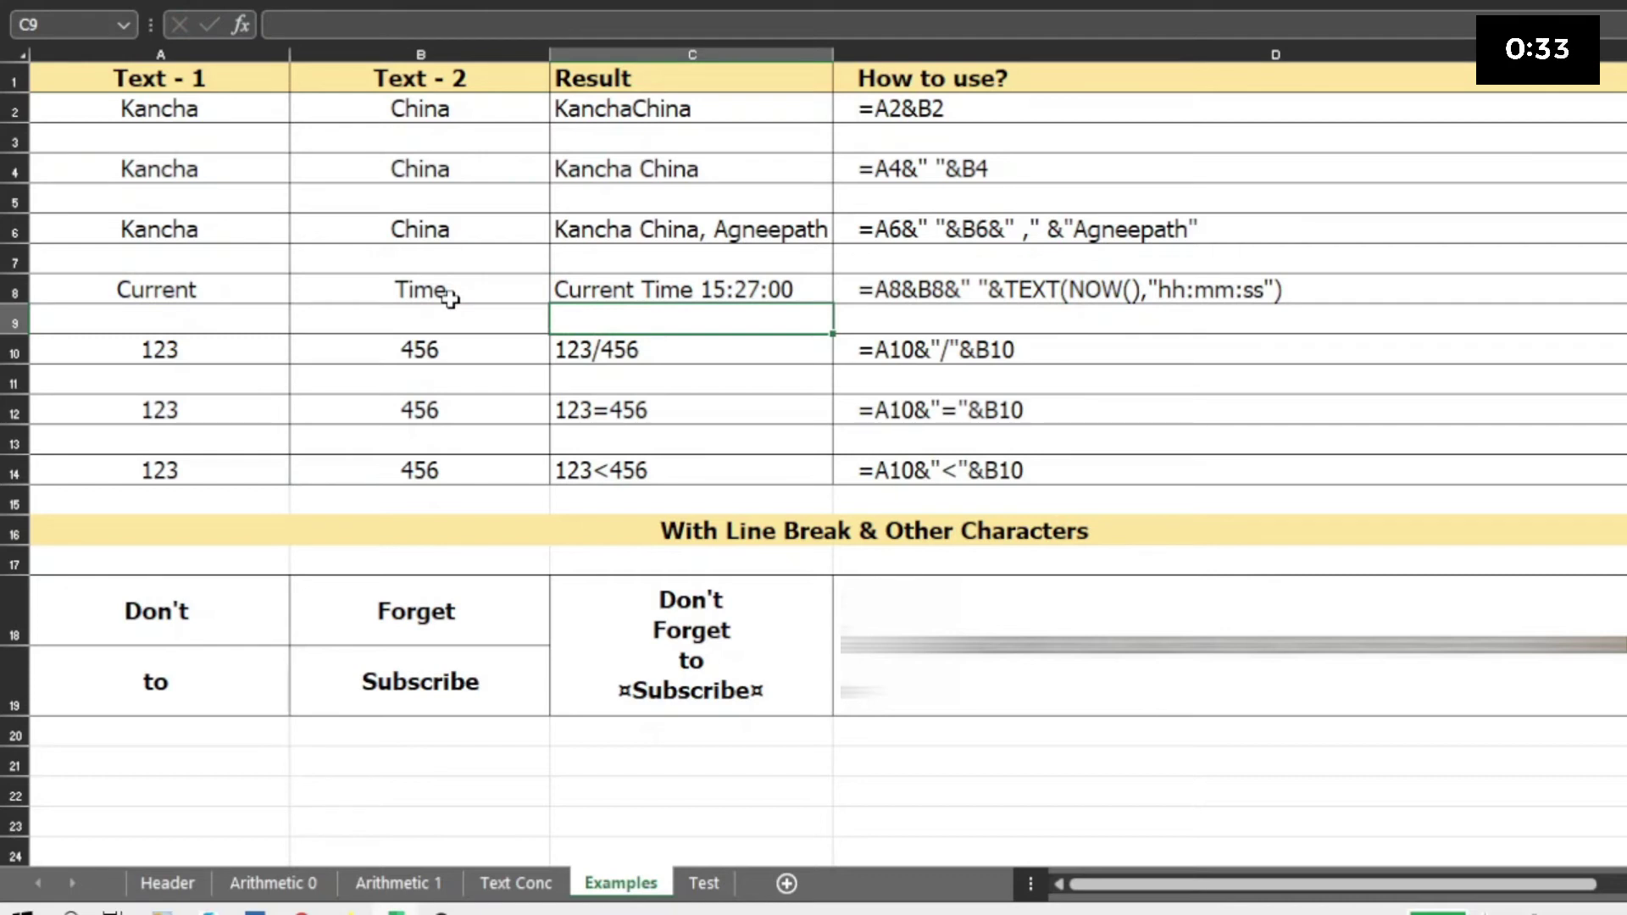
# Step: Reopen and re-confirm the C8 formula to refresh the current time
pyautogui.press('Up')
pyautogui.press('F2')
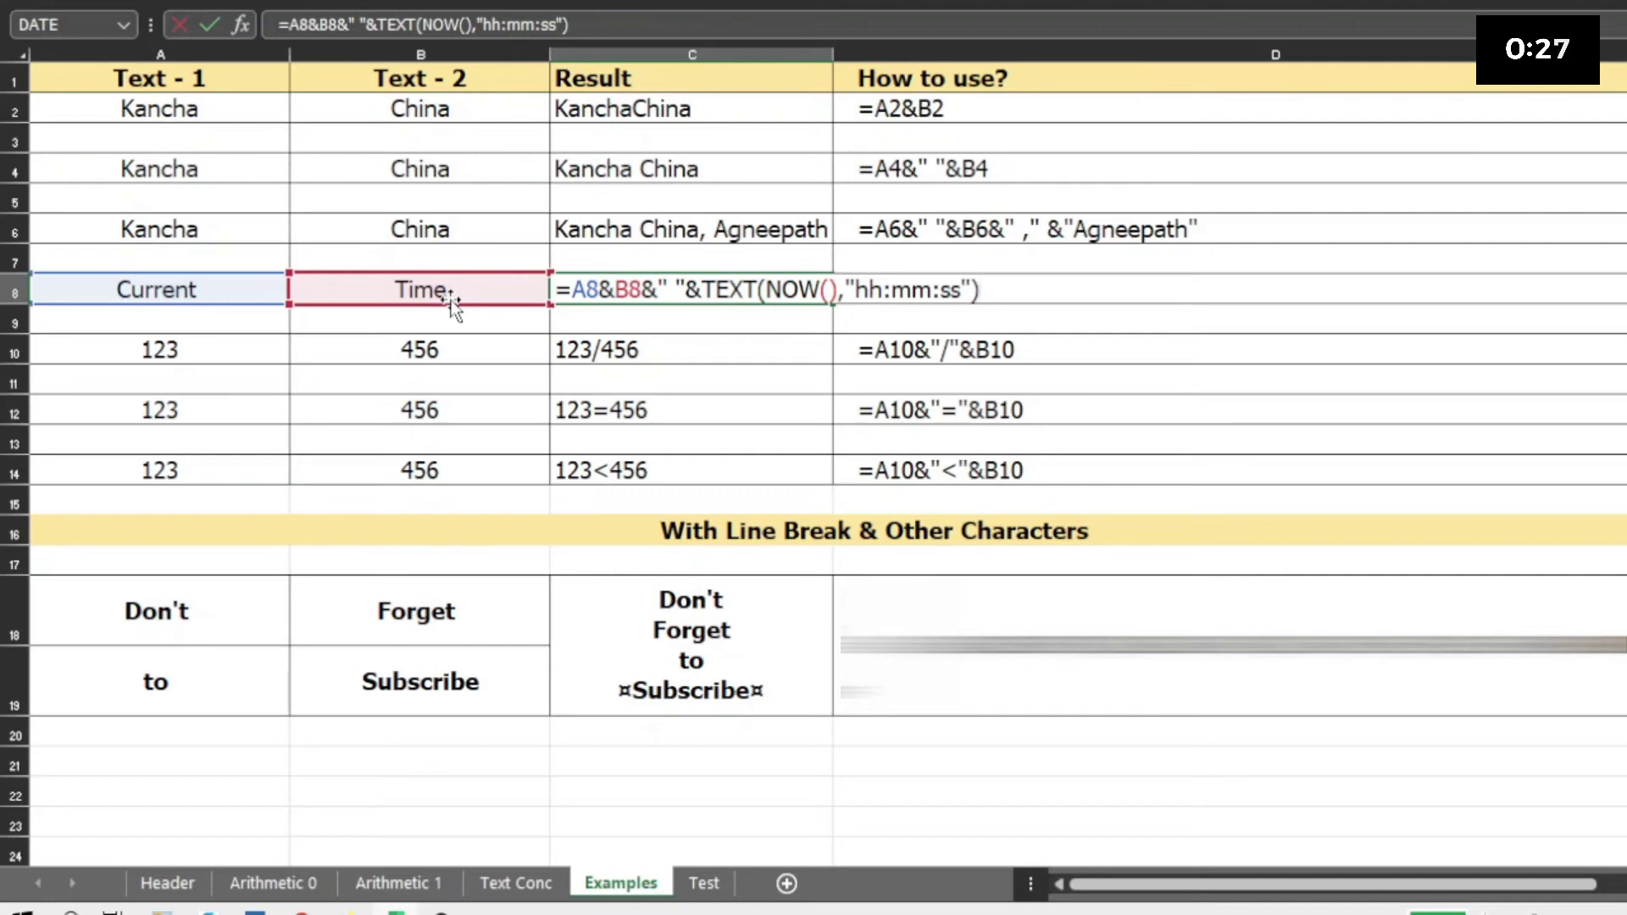
pyautogui.press('Return')
# Step: Inspect the C10 formula that joins the two numbers with a slash, and go on to the equals-sign example in C12
pyautogui.press('Down')
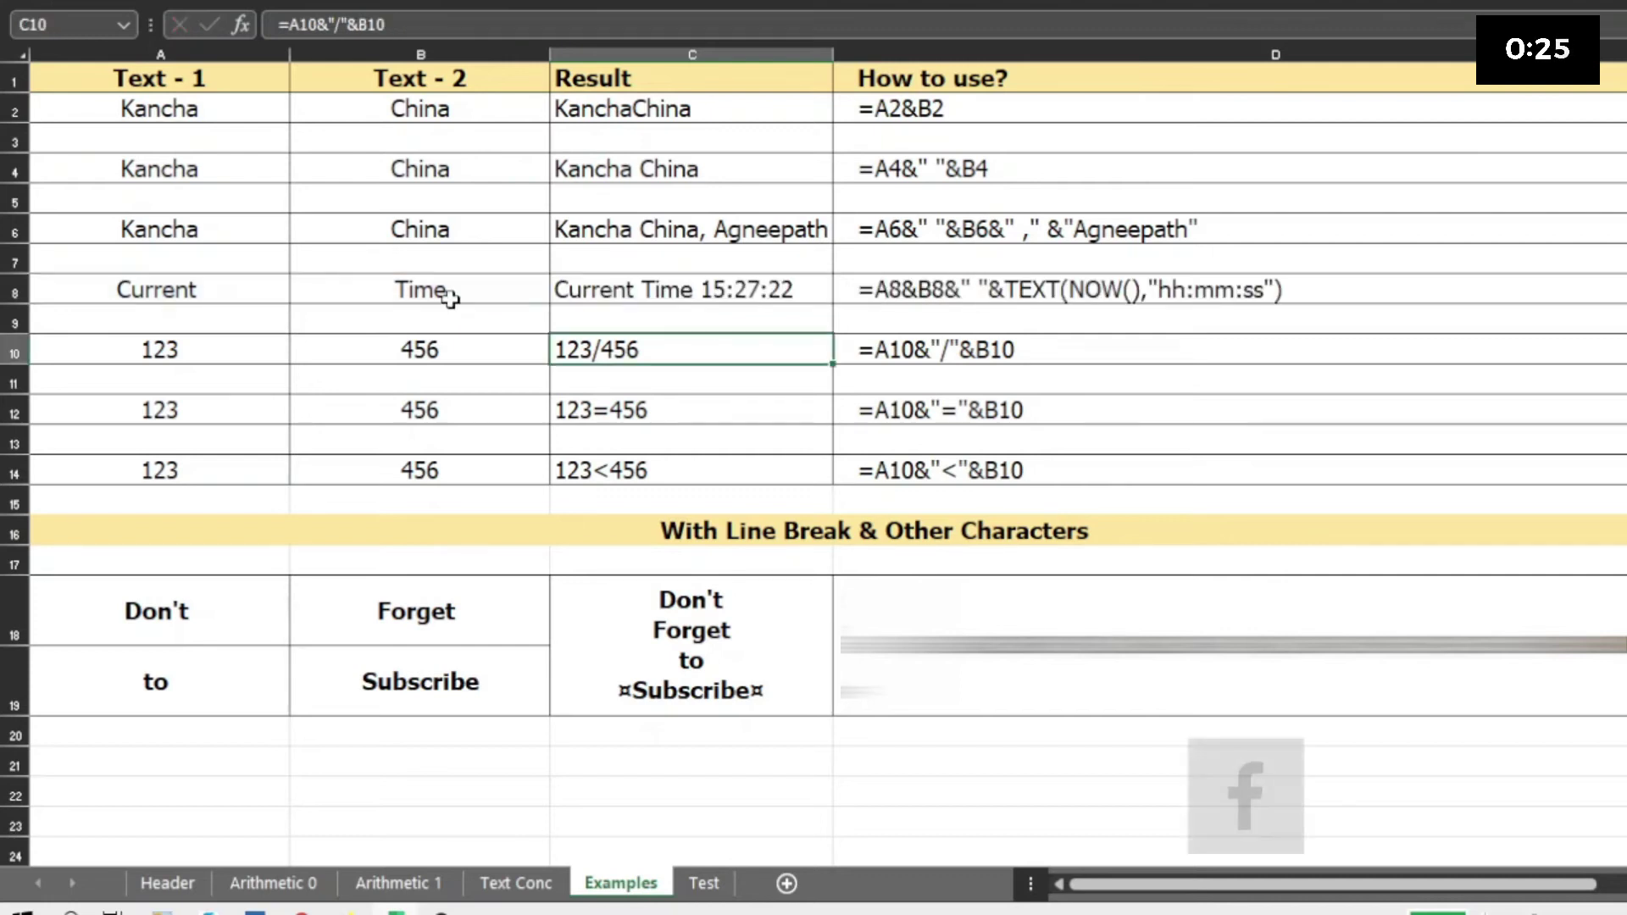
pyautogui.press('Up')
pyautogui.press('Up')
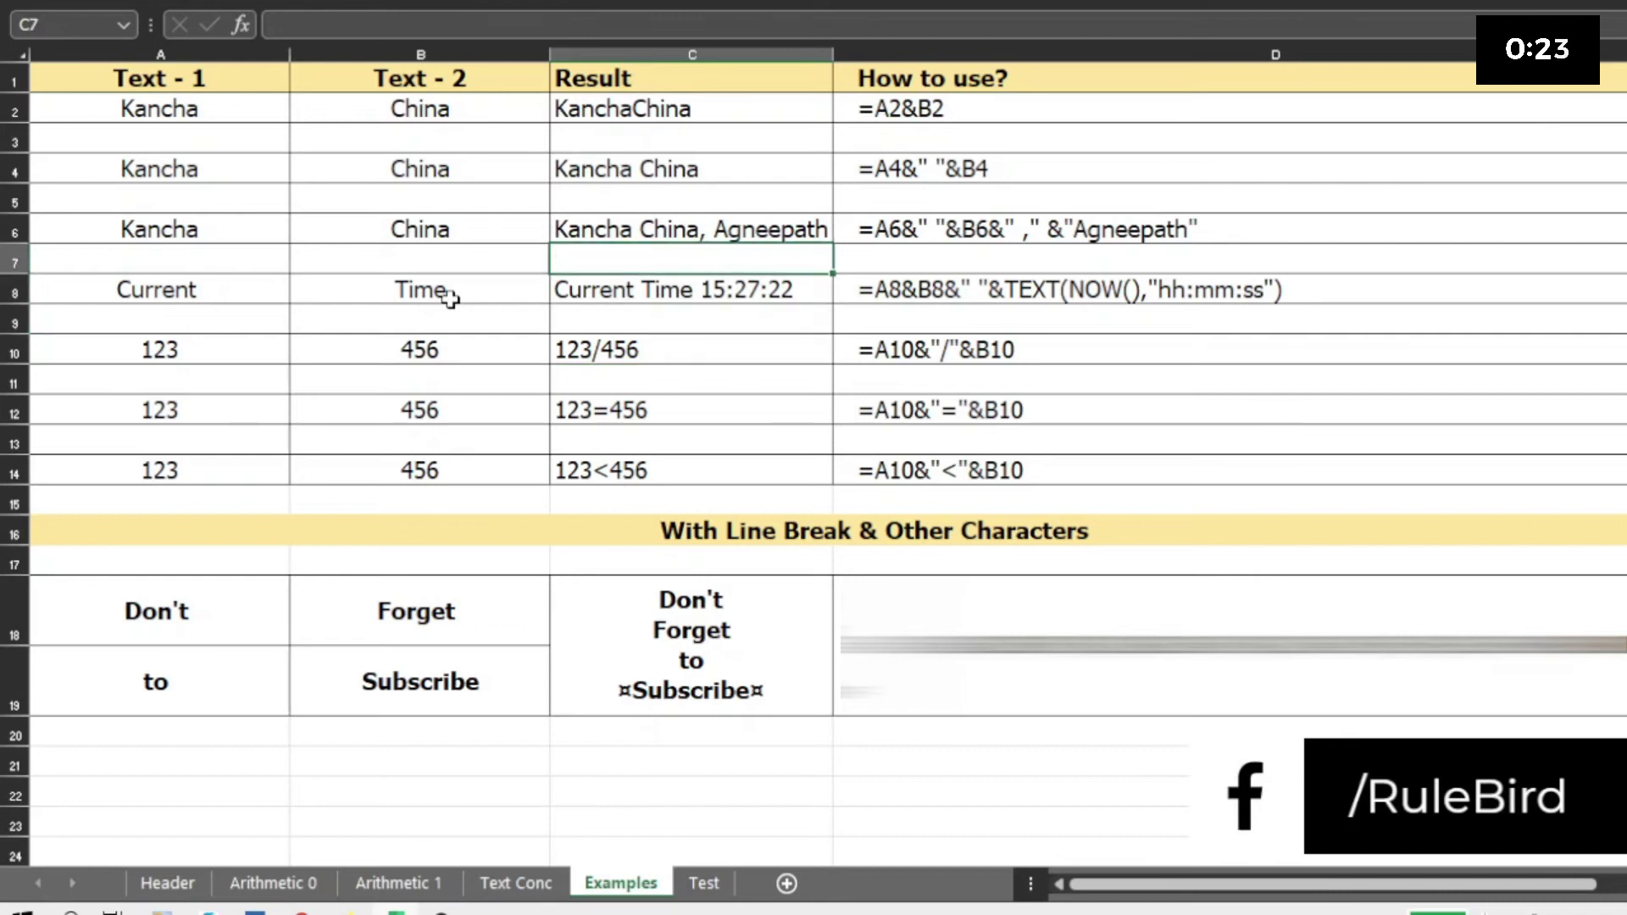
pyautogui.press('Down')
pyautogui.press('Down')
pyautogui.press('F2')
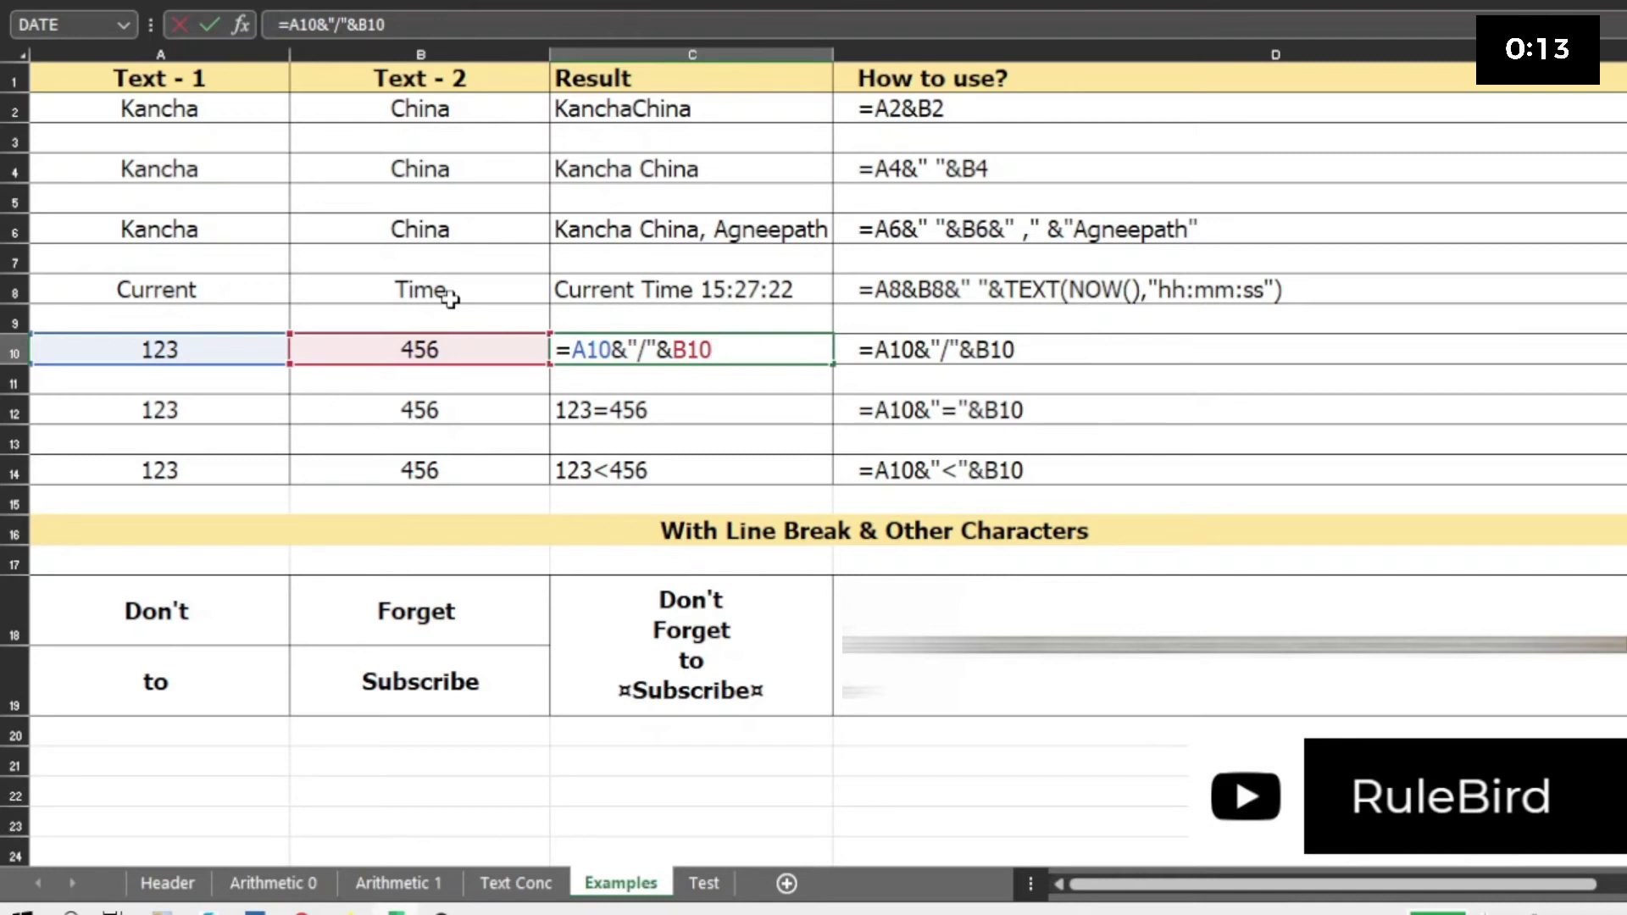
pyautogui.press('Return')
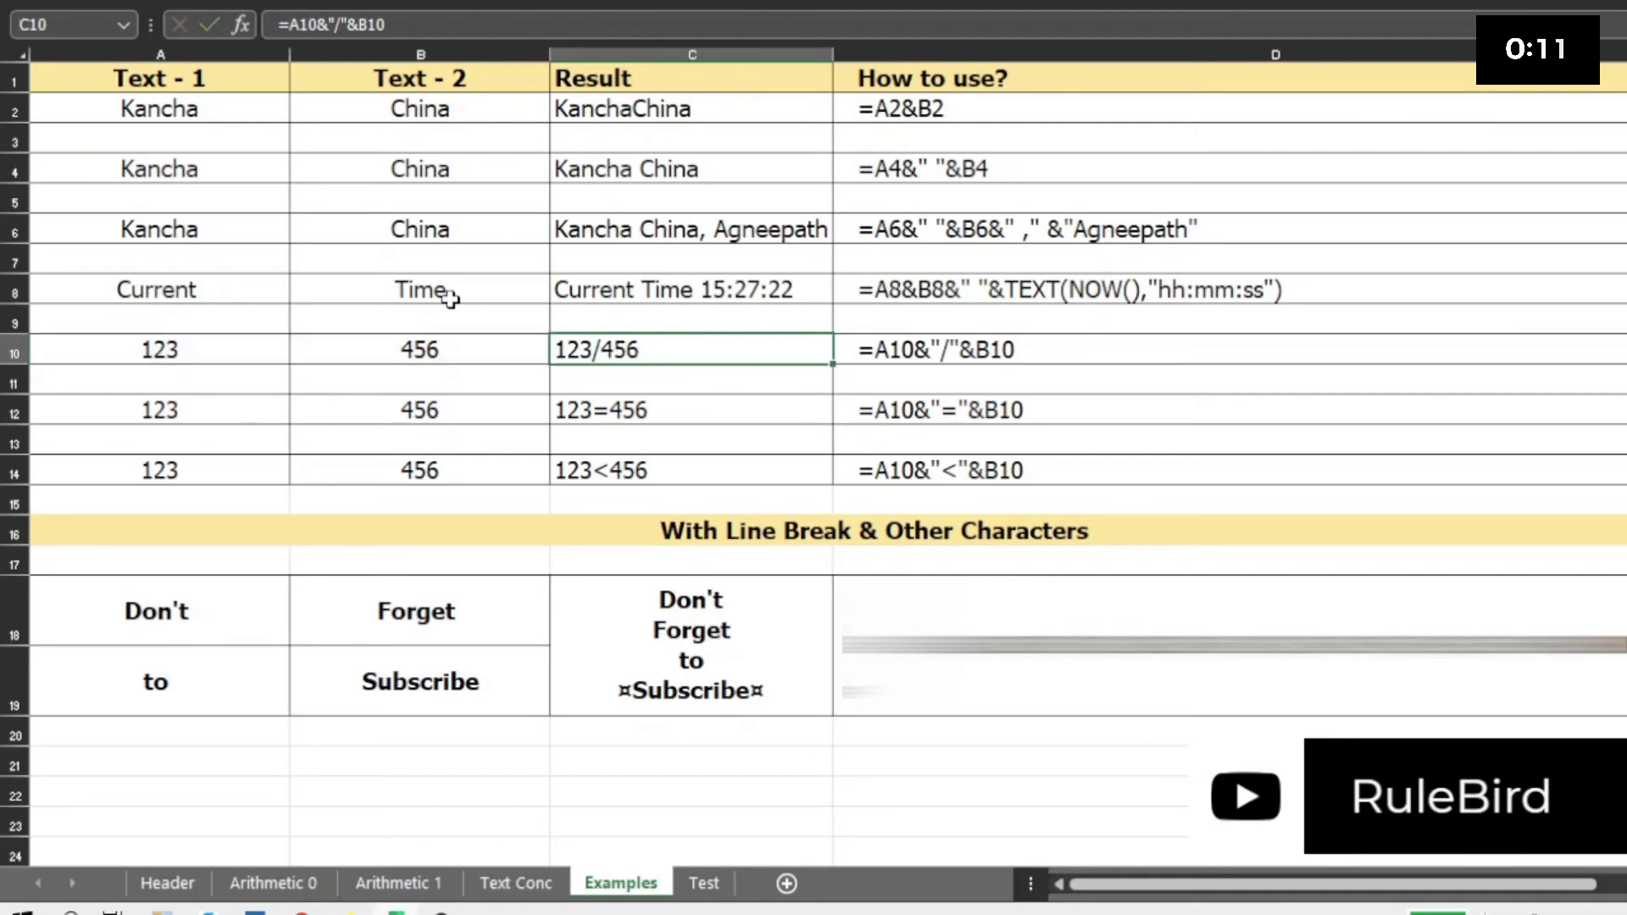
pyautogui.press('Return')
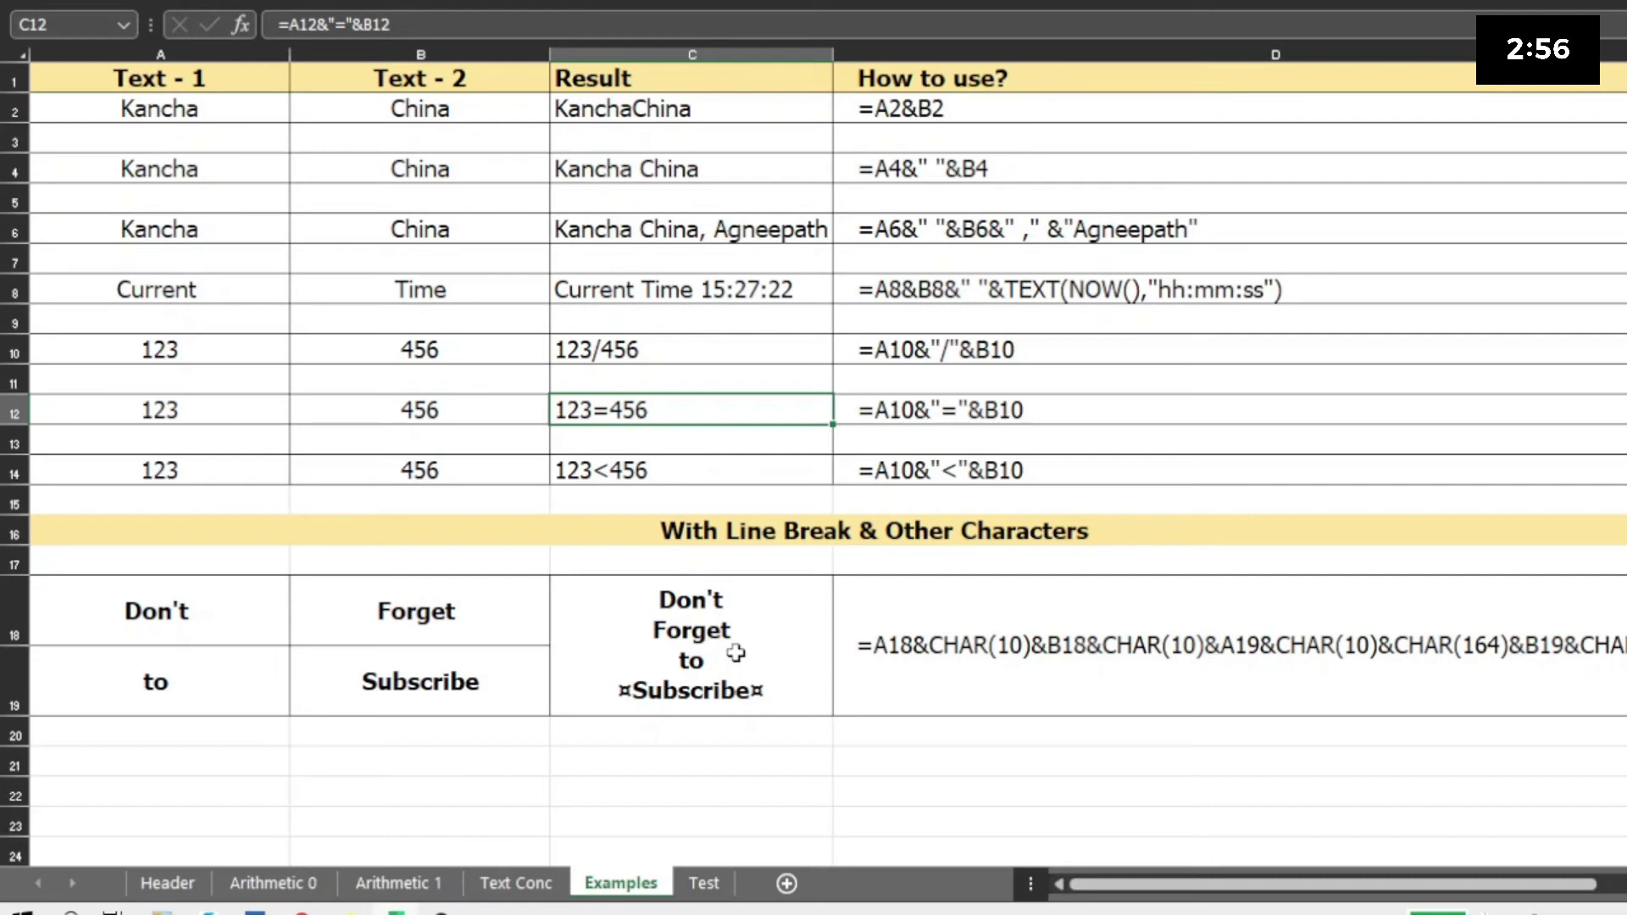
# Step: Try a manual line break after "Don't" in the sample text "Don't forget to subscribe" in C21, and clear the cell
pyautogui.click(653, 758)
pyautogui.write('Do')
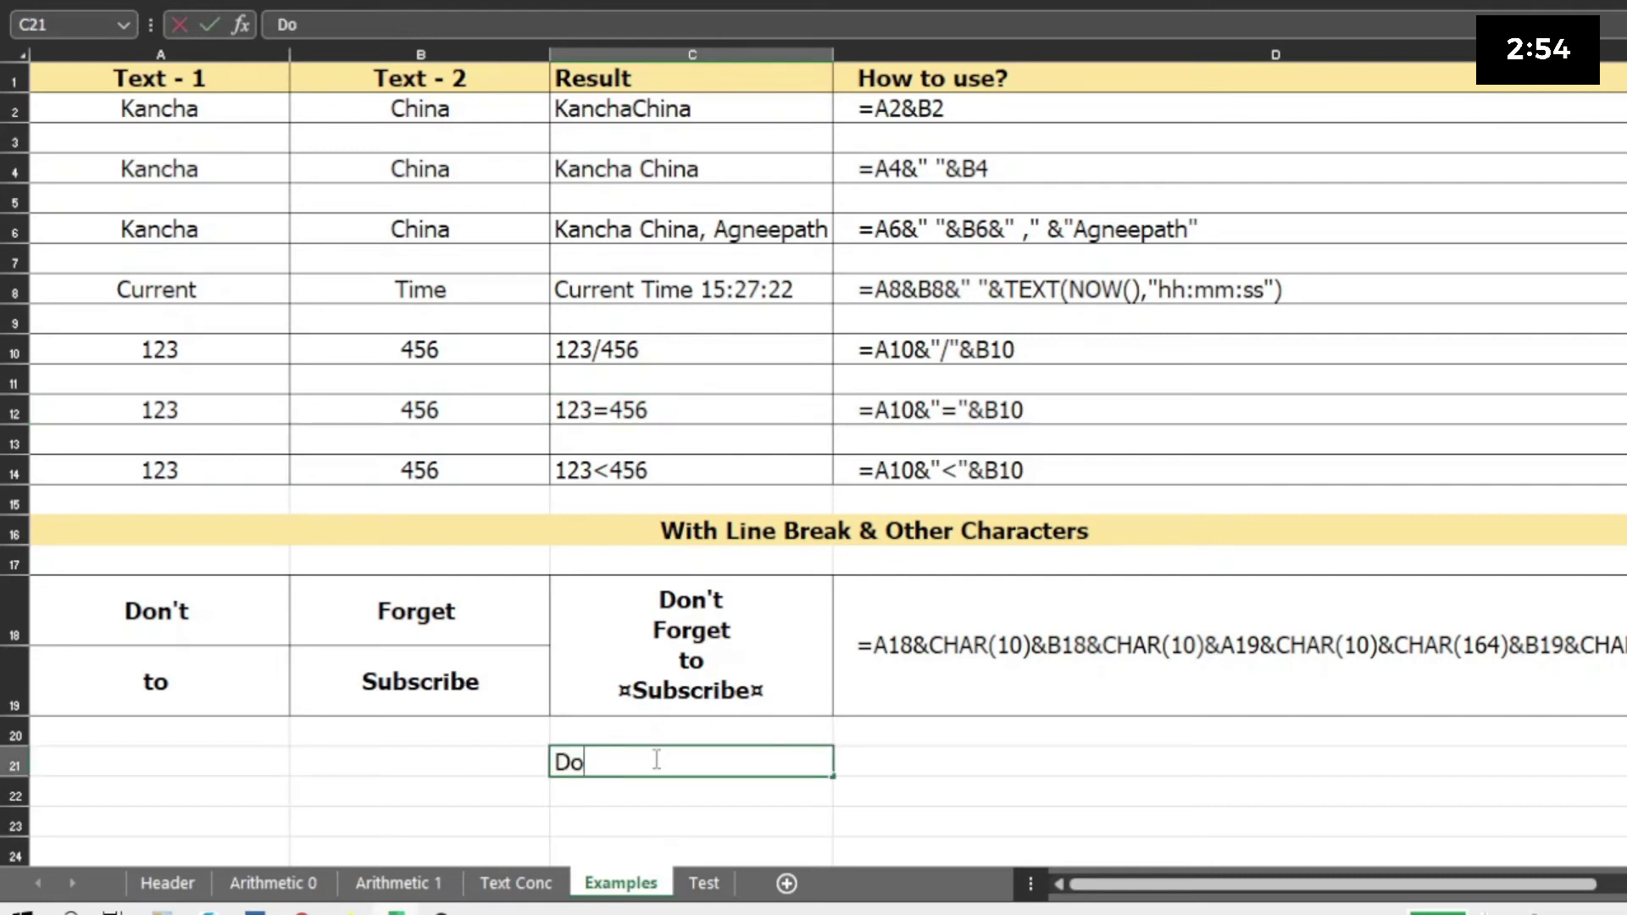
pyautogui.write("n't fo")
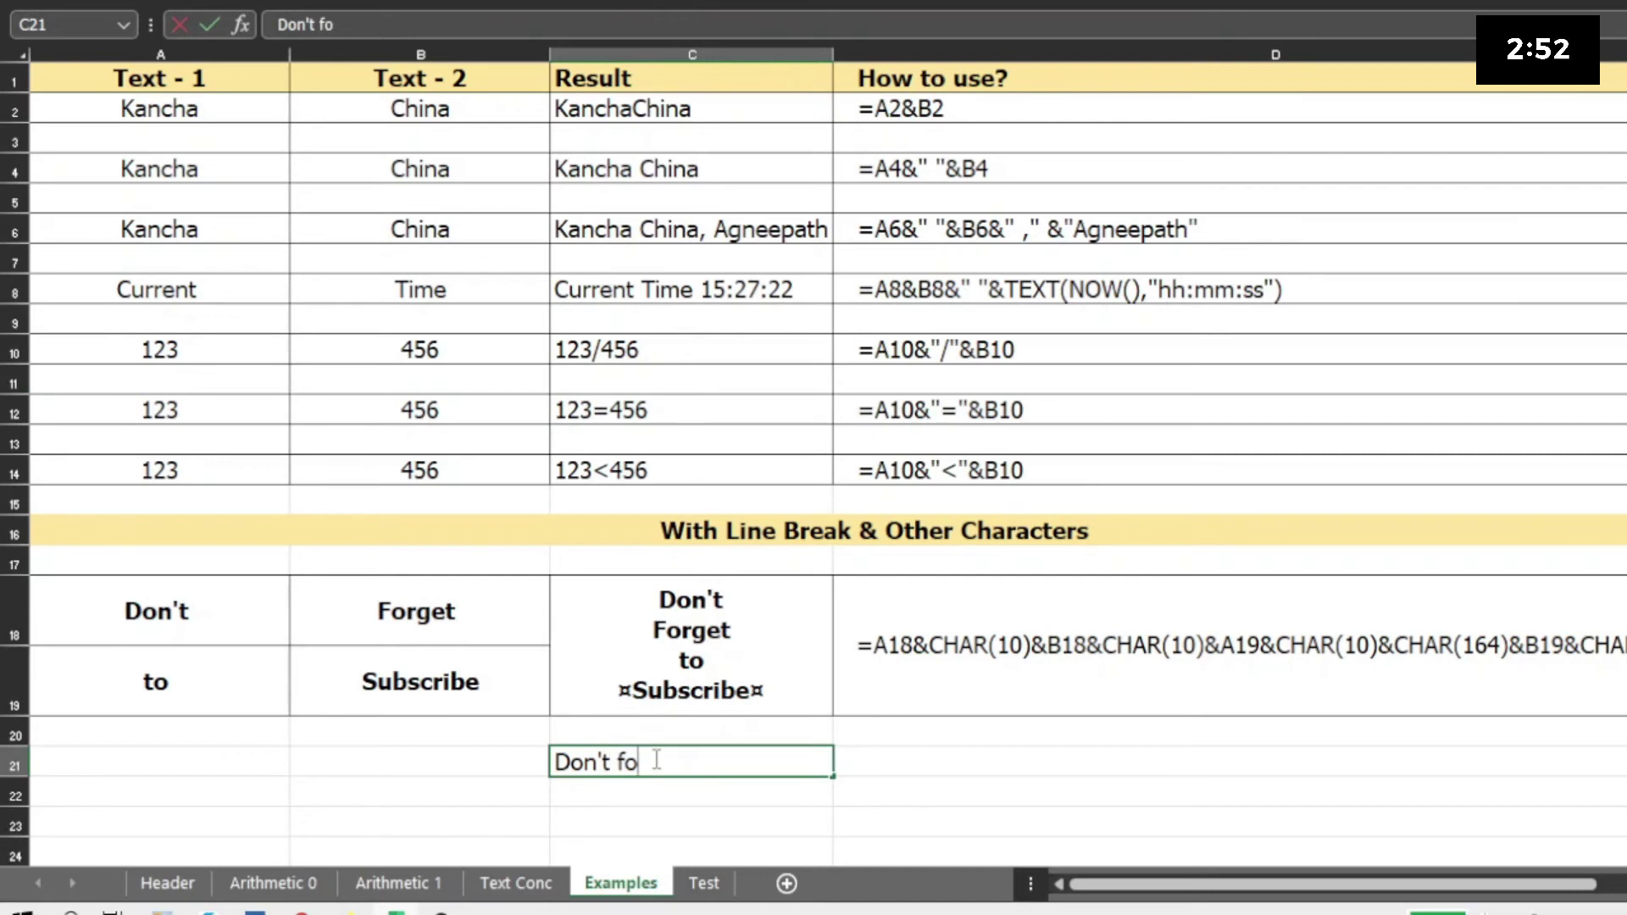
pyautogui.write('rget to su')
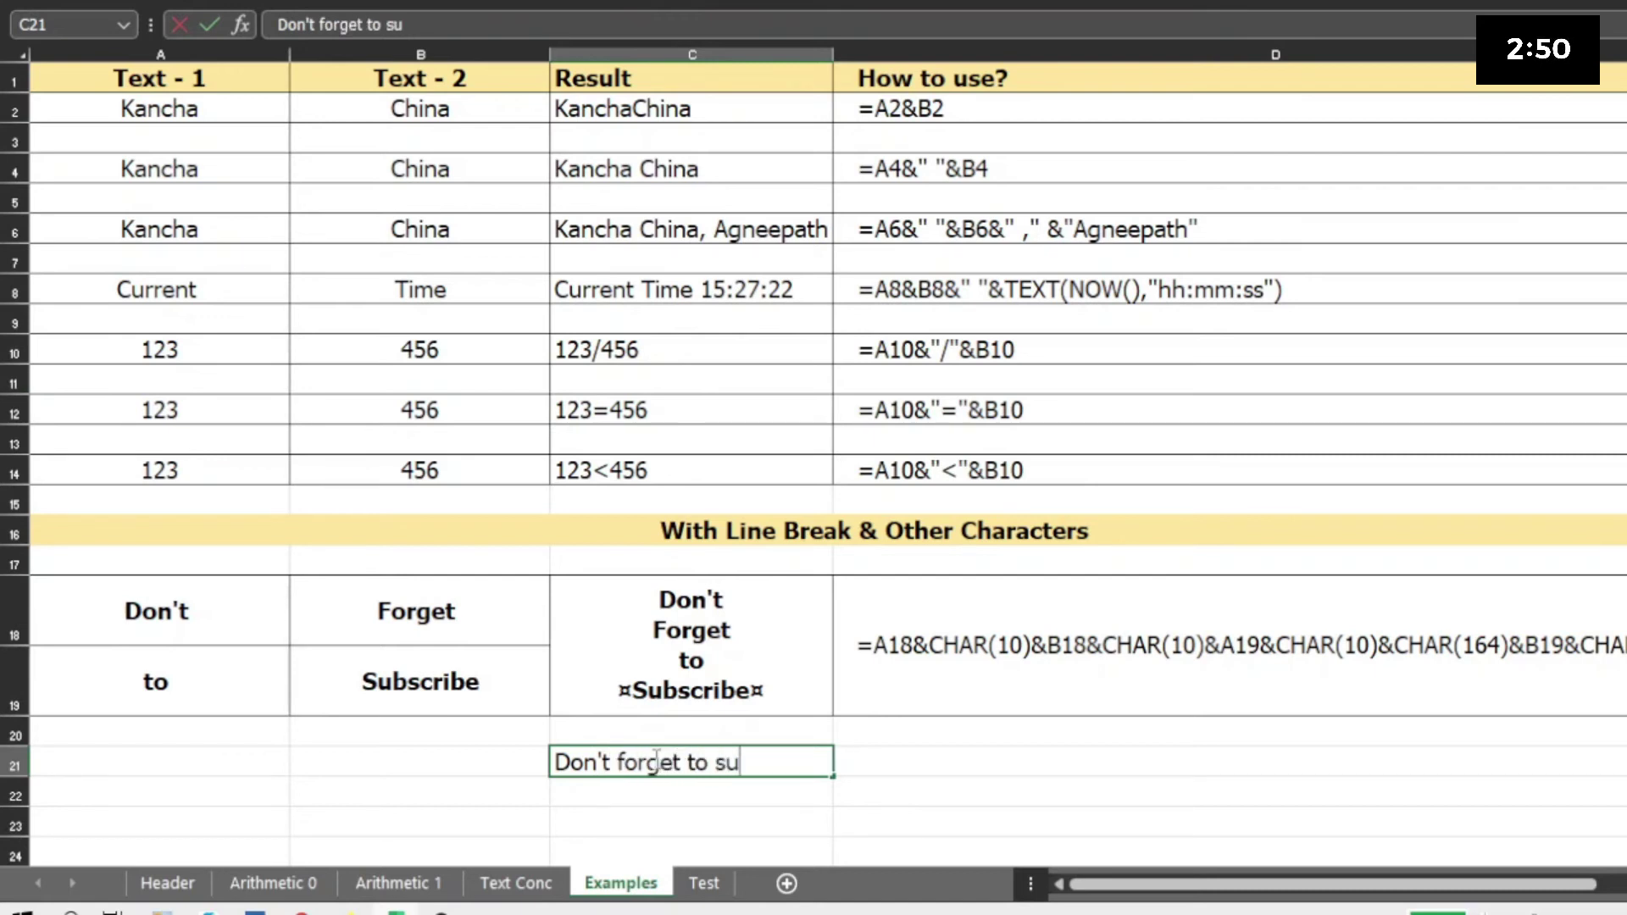
pyautogui.write('bscribe')
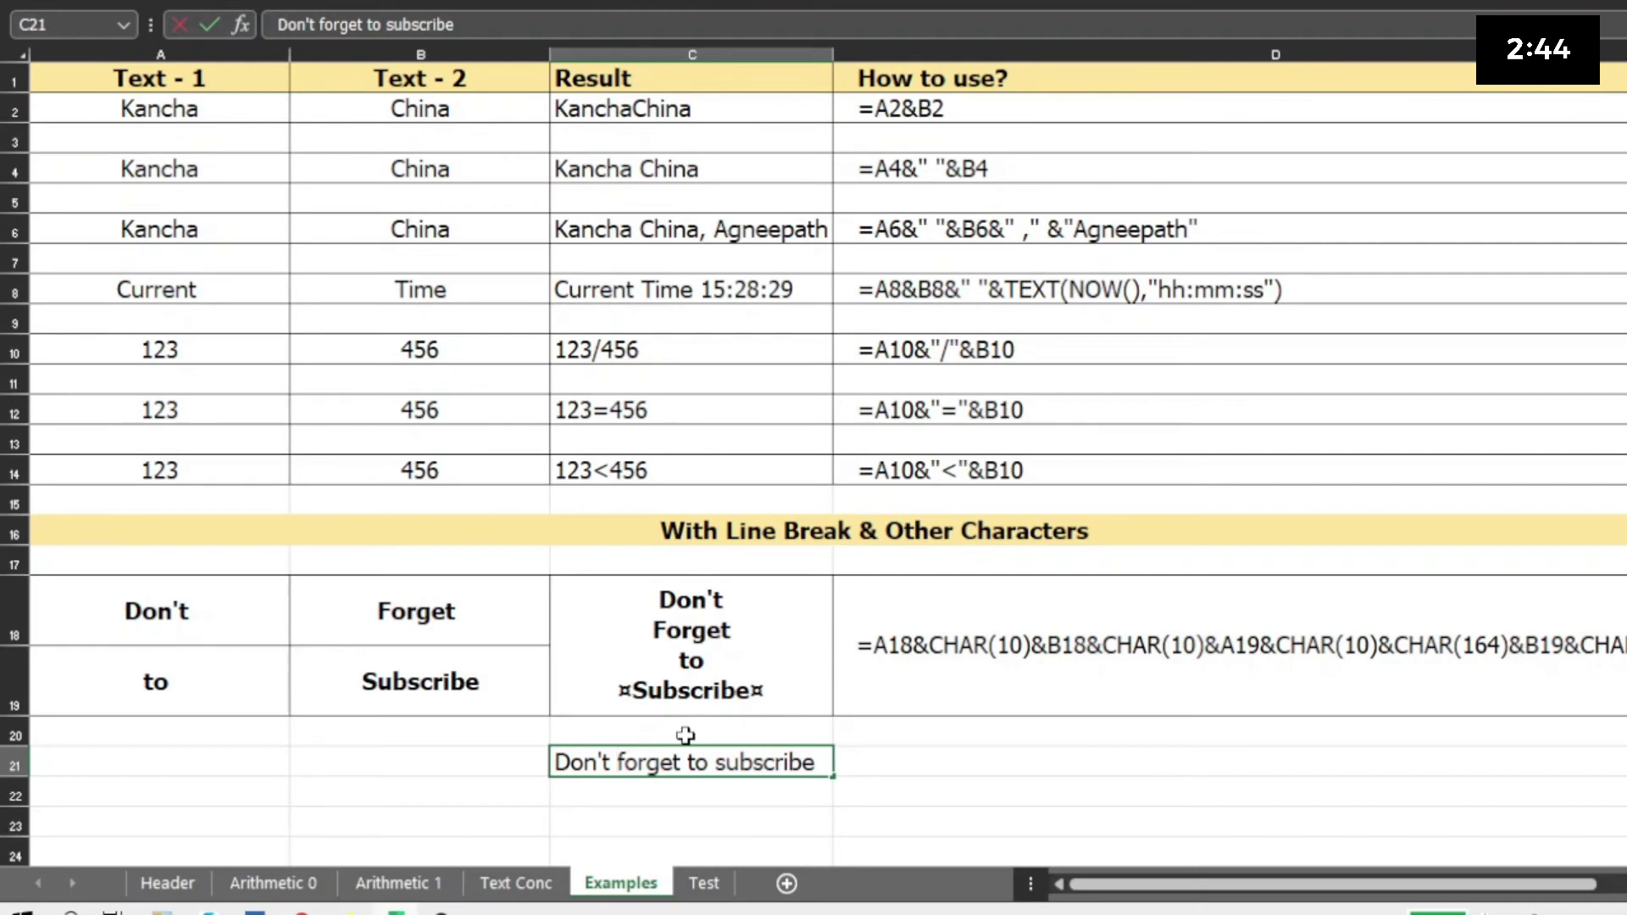
pyautogui.hotkey('alt', 'Return')
pyautogui.press('Return')
pyautogui.press('Up')
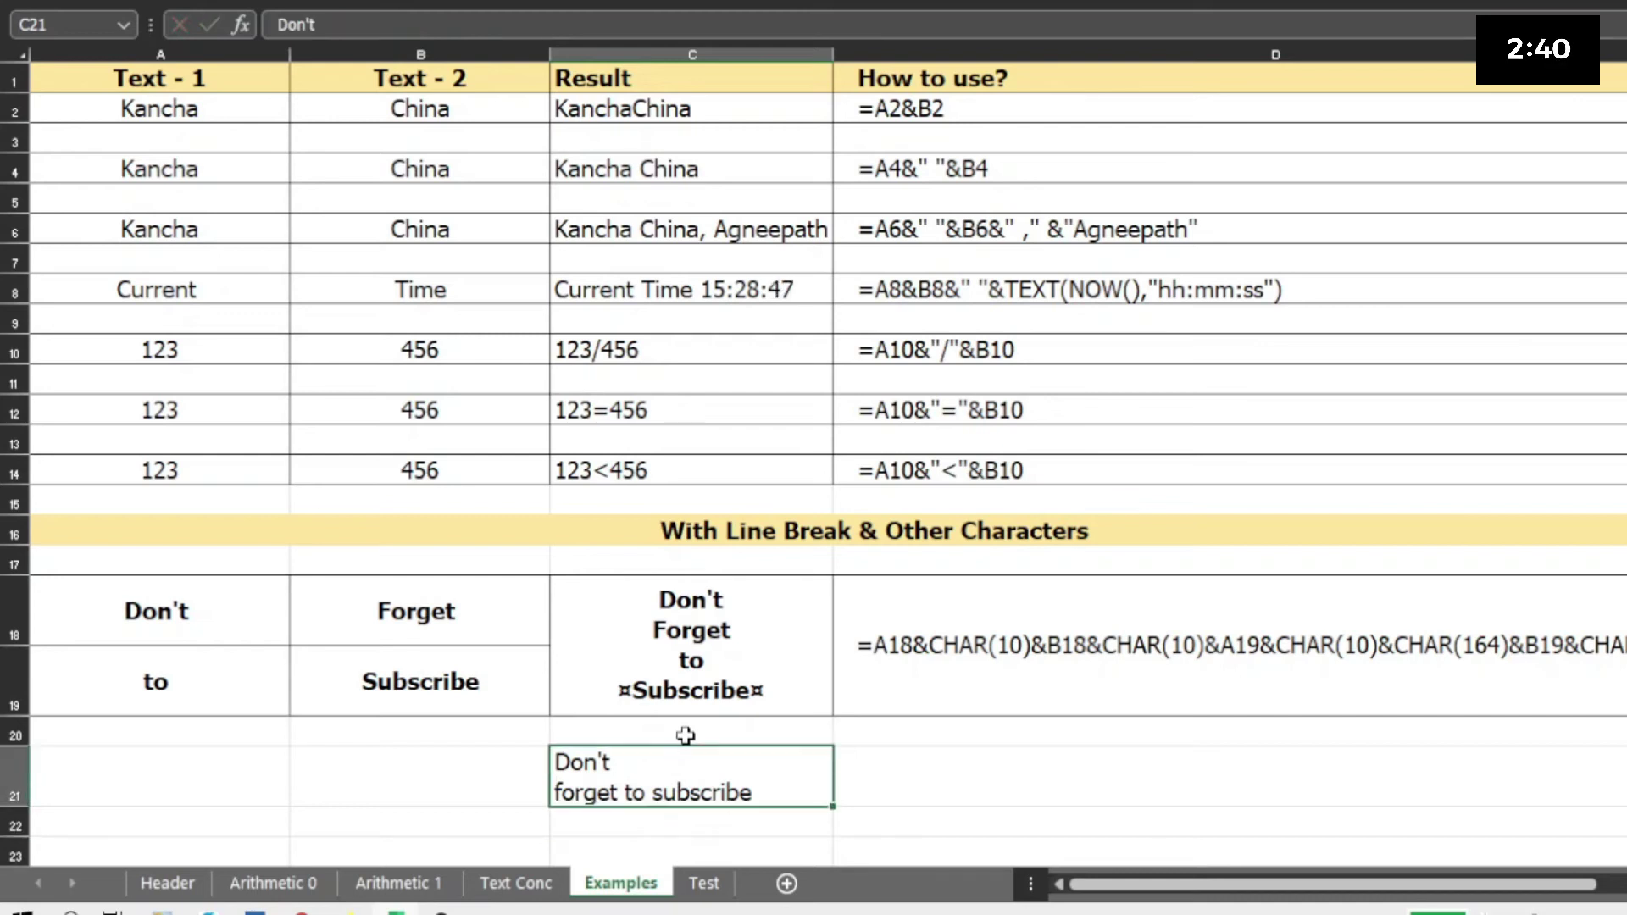
pyautogui.press('Delete')
# Step: Examine the line-break example in C18 and the source texts in A18 and B18 that it joins
pyautogui.press('Up')
pyautogui.press('Up')
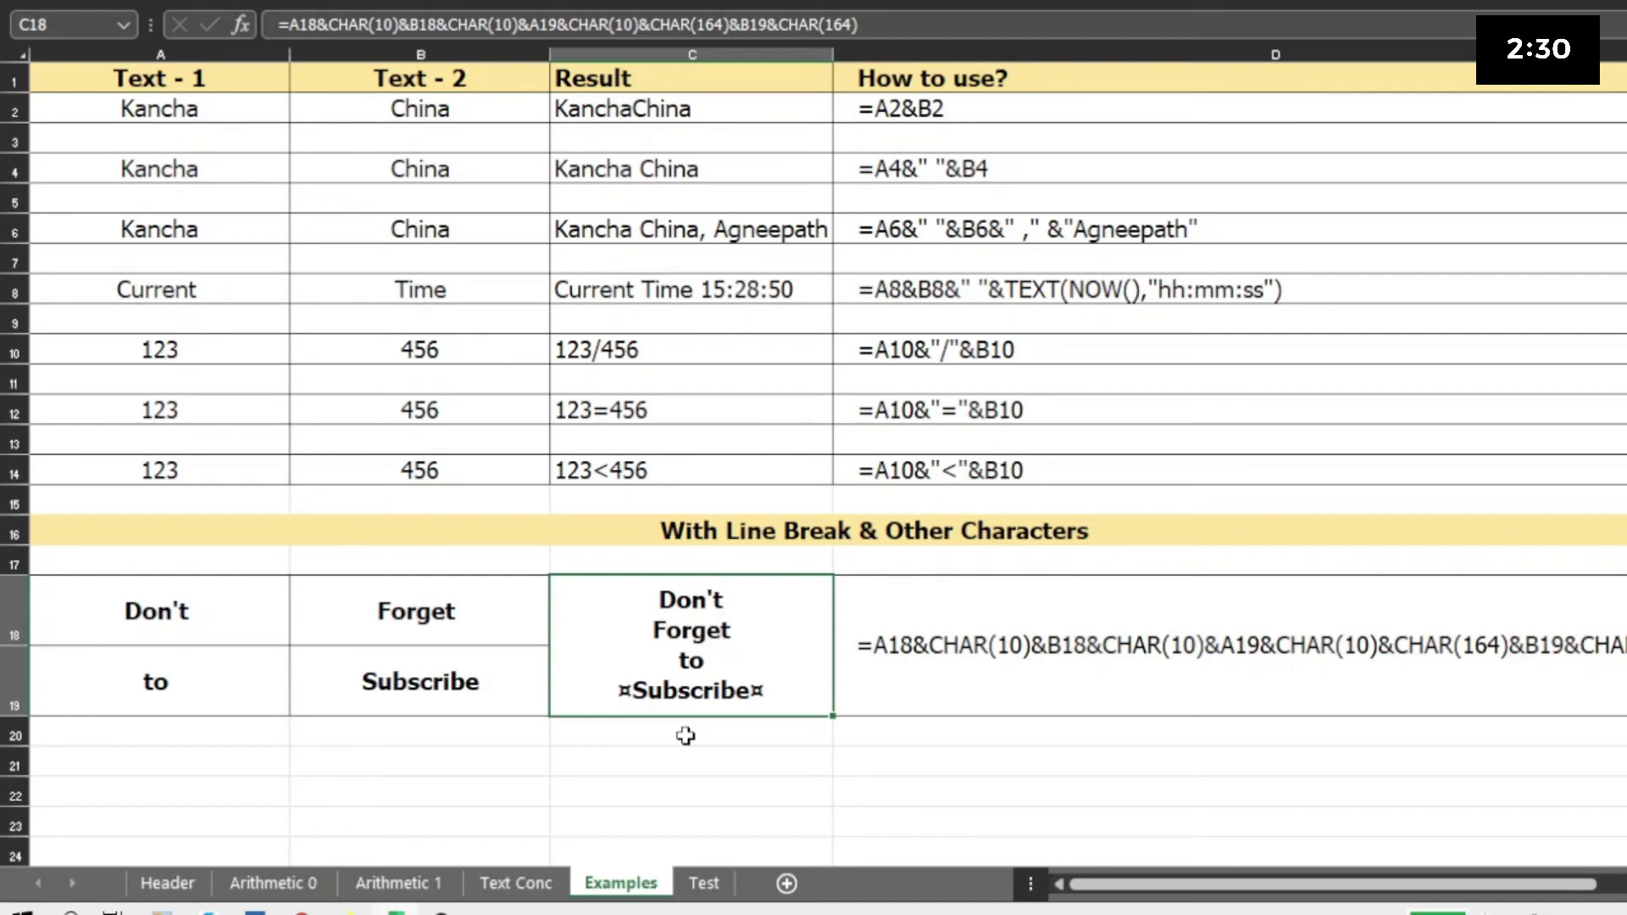
pyautogui.click(230, 621)
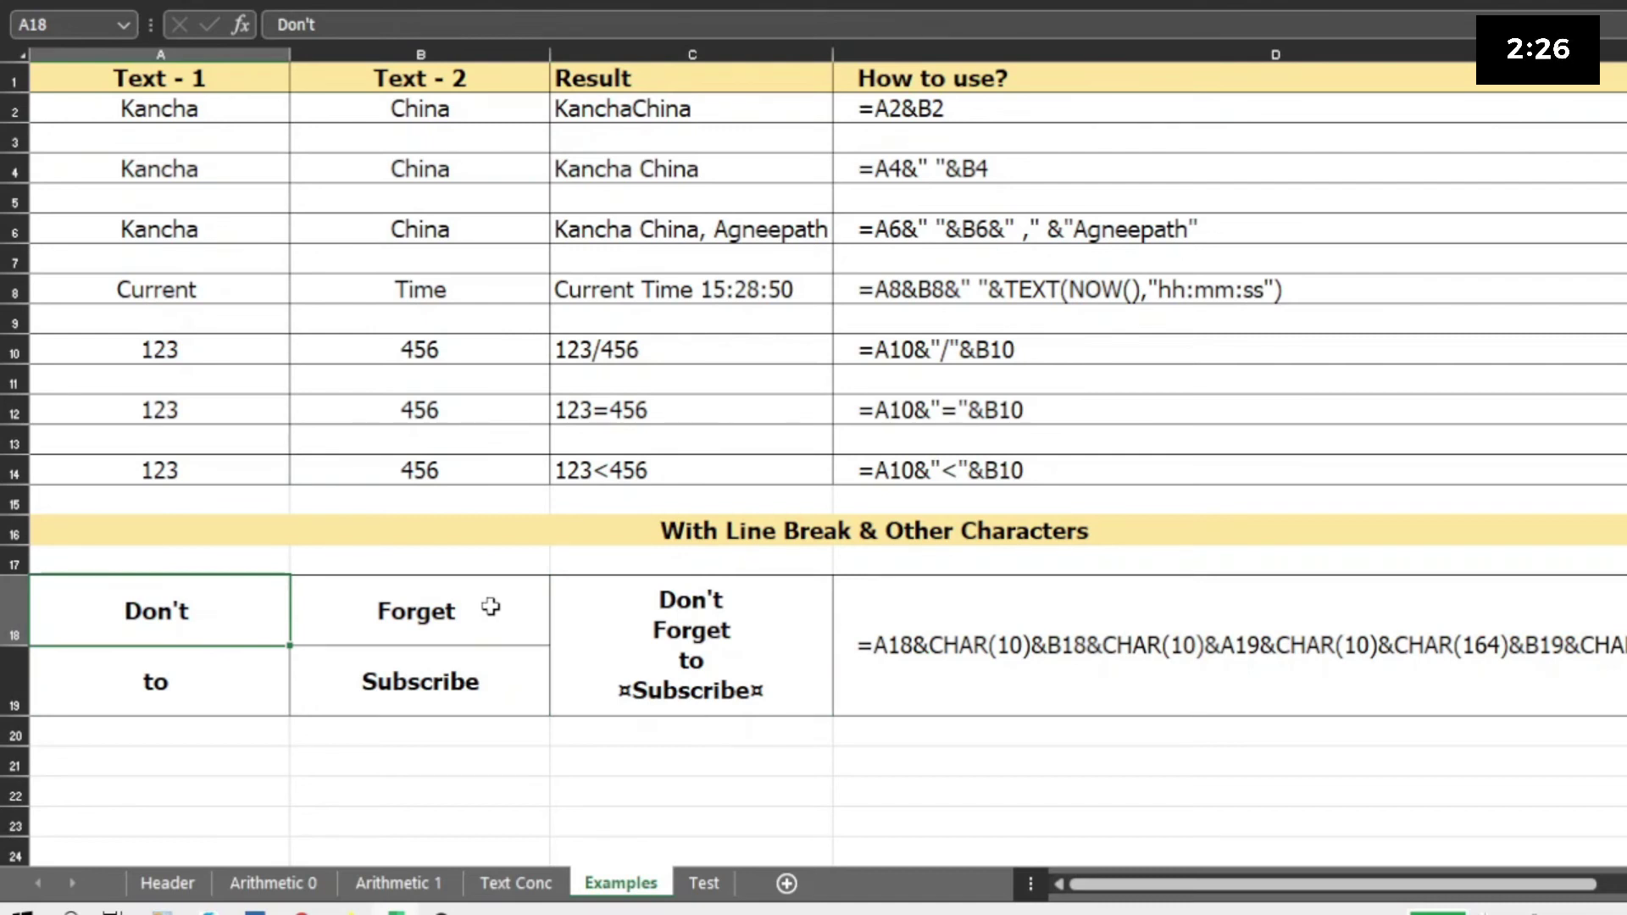
pyautogui.click(491, 607)
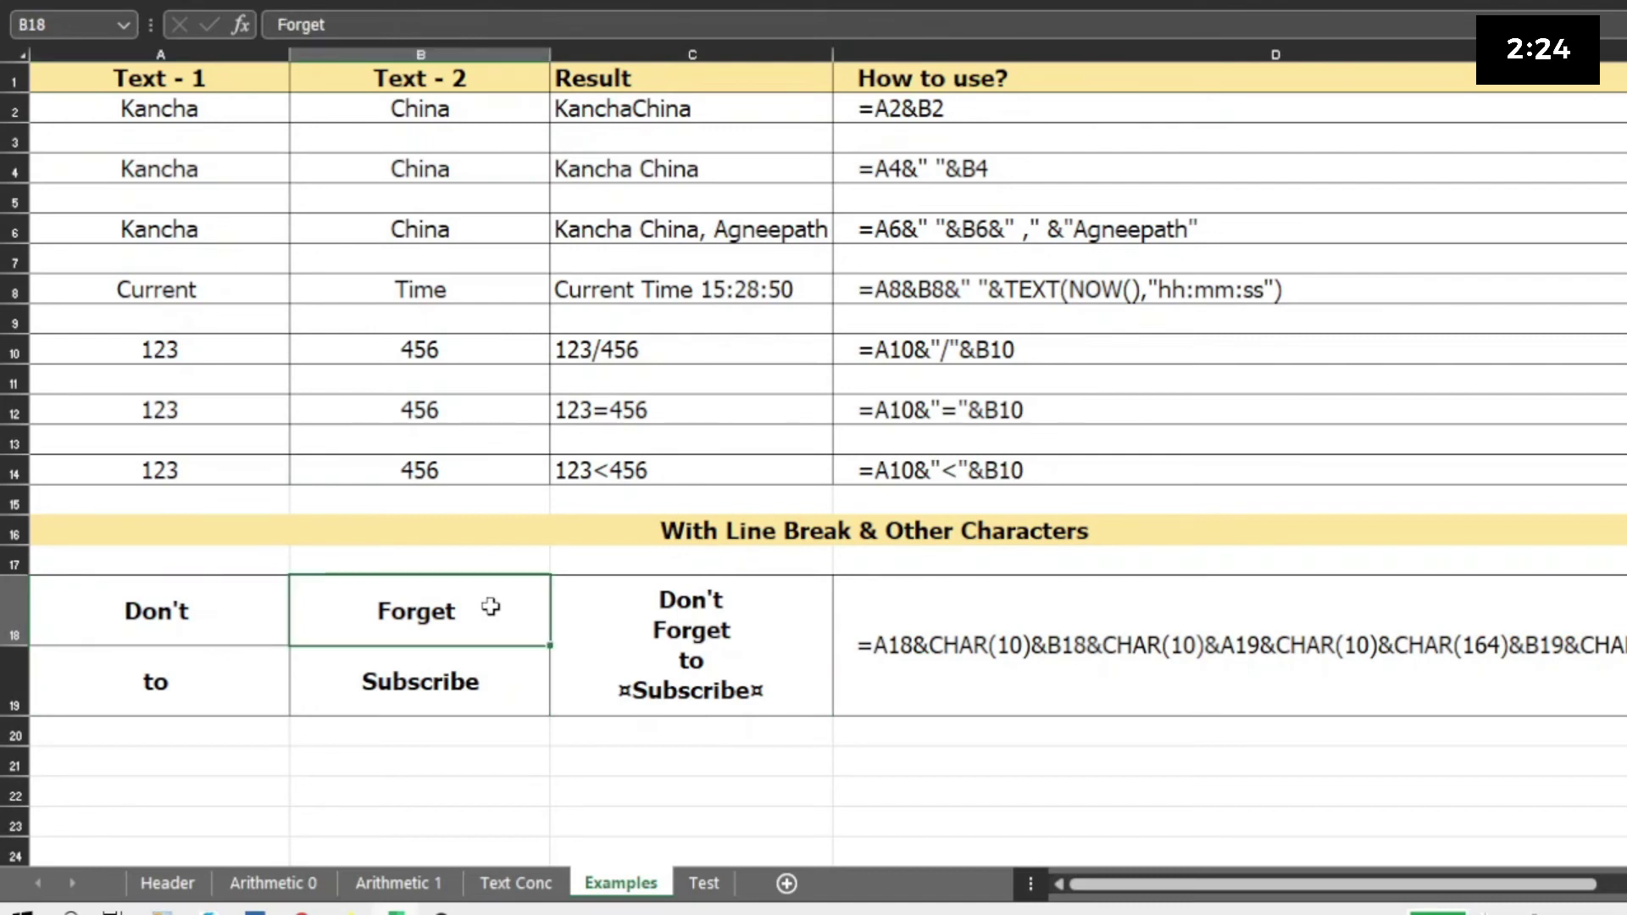
pyautogui.click(755, 641)
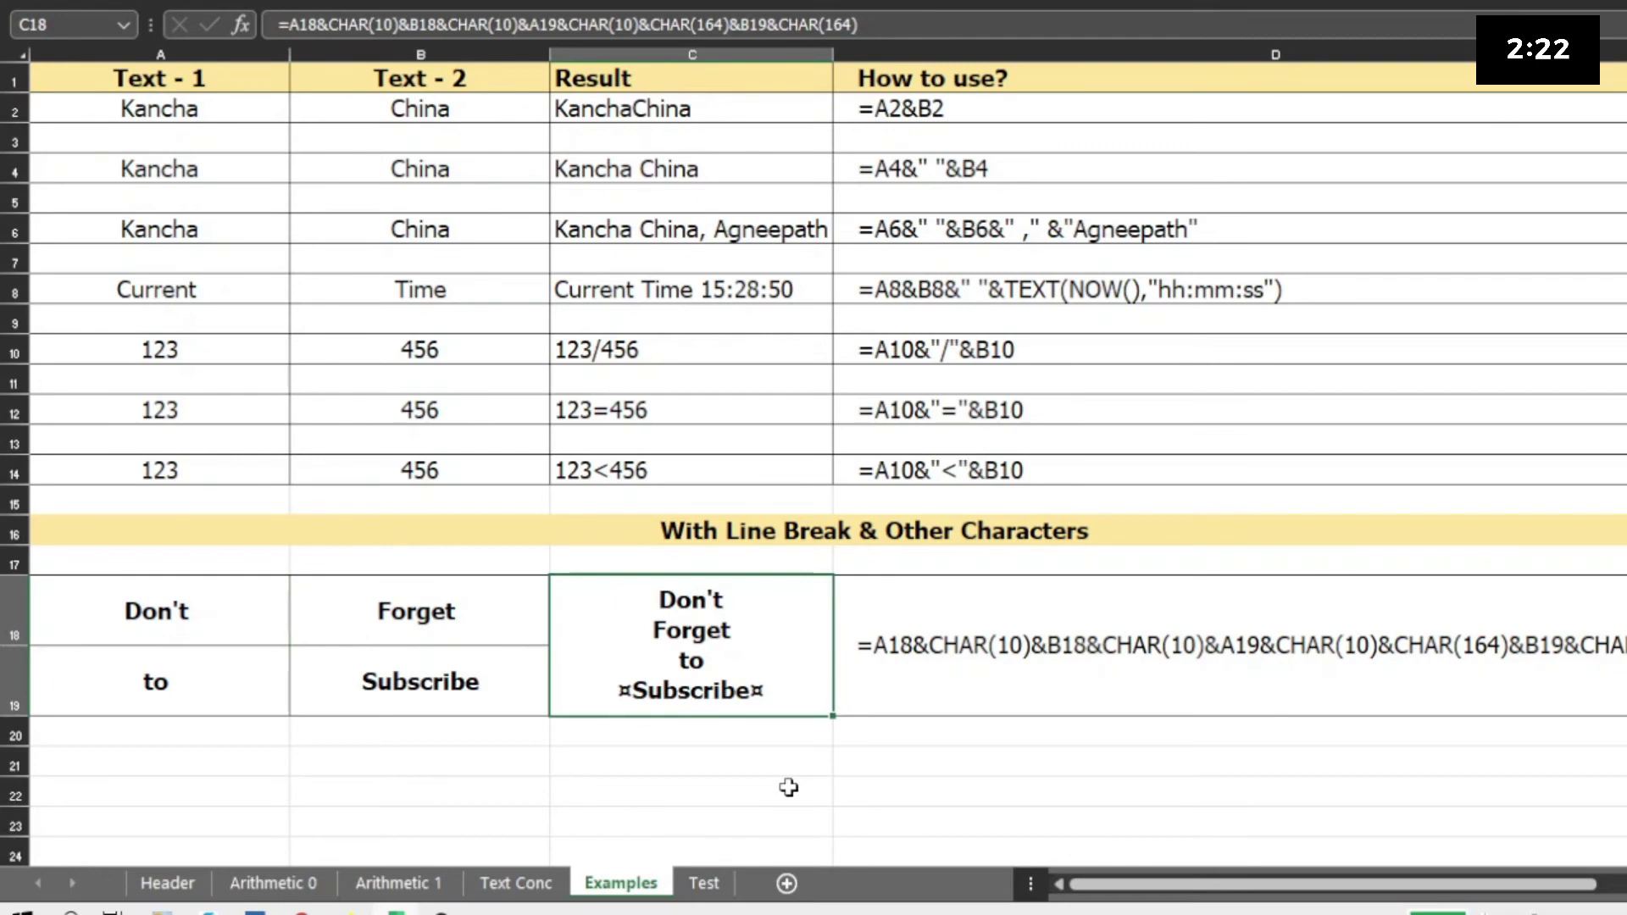
# Step: Open the C18 formula and examine the CHAR(10) line breaks placed before and after the B18 reference
pyautogui.doubleClick(762, 708)
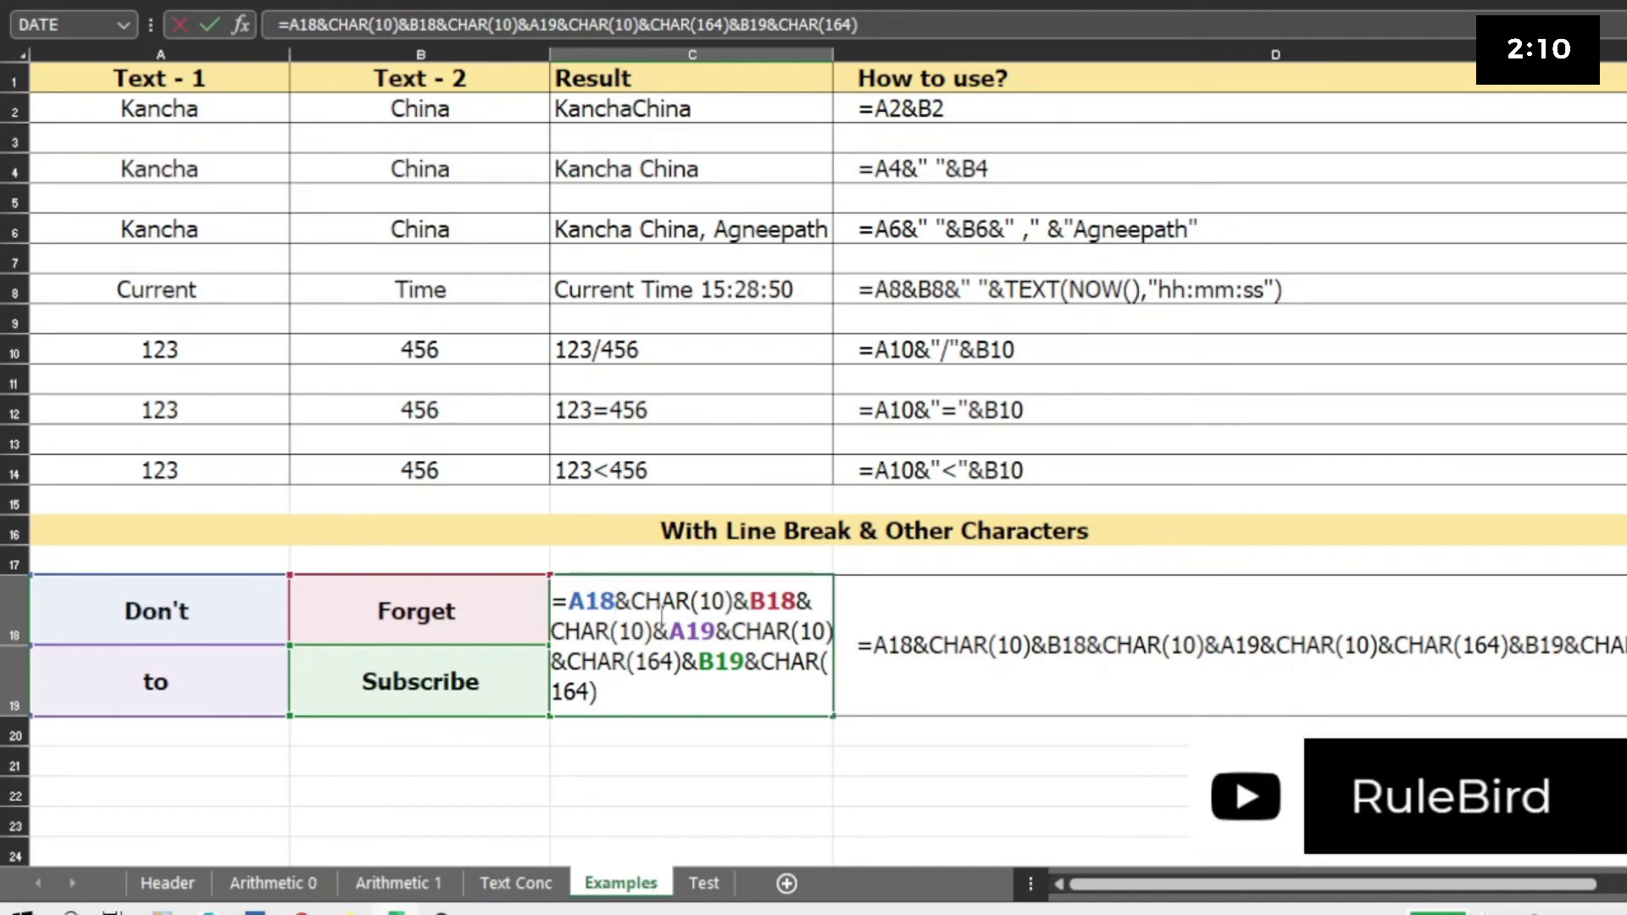
pyautogui.moveTo(631, 600); pyautogui.dragTo(735, 601)
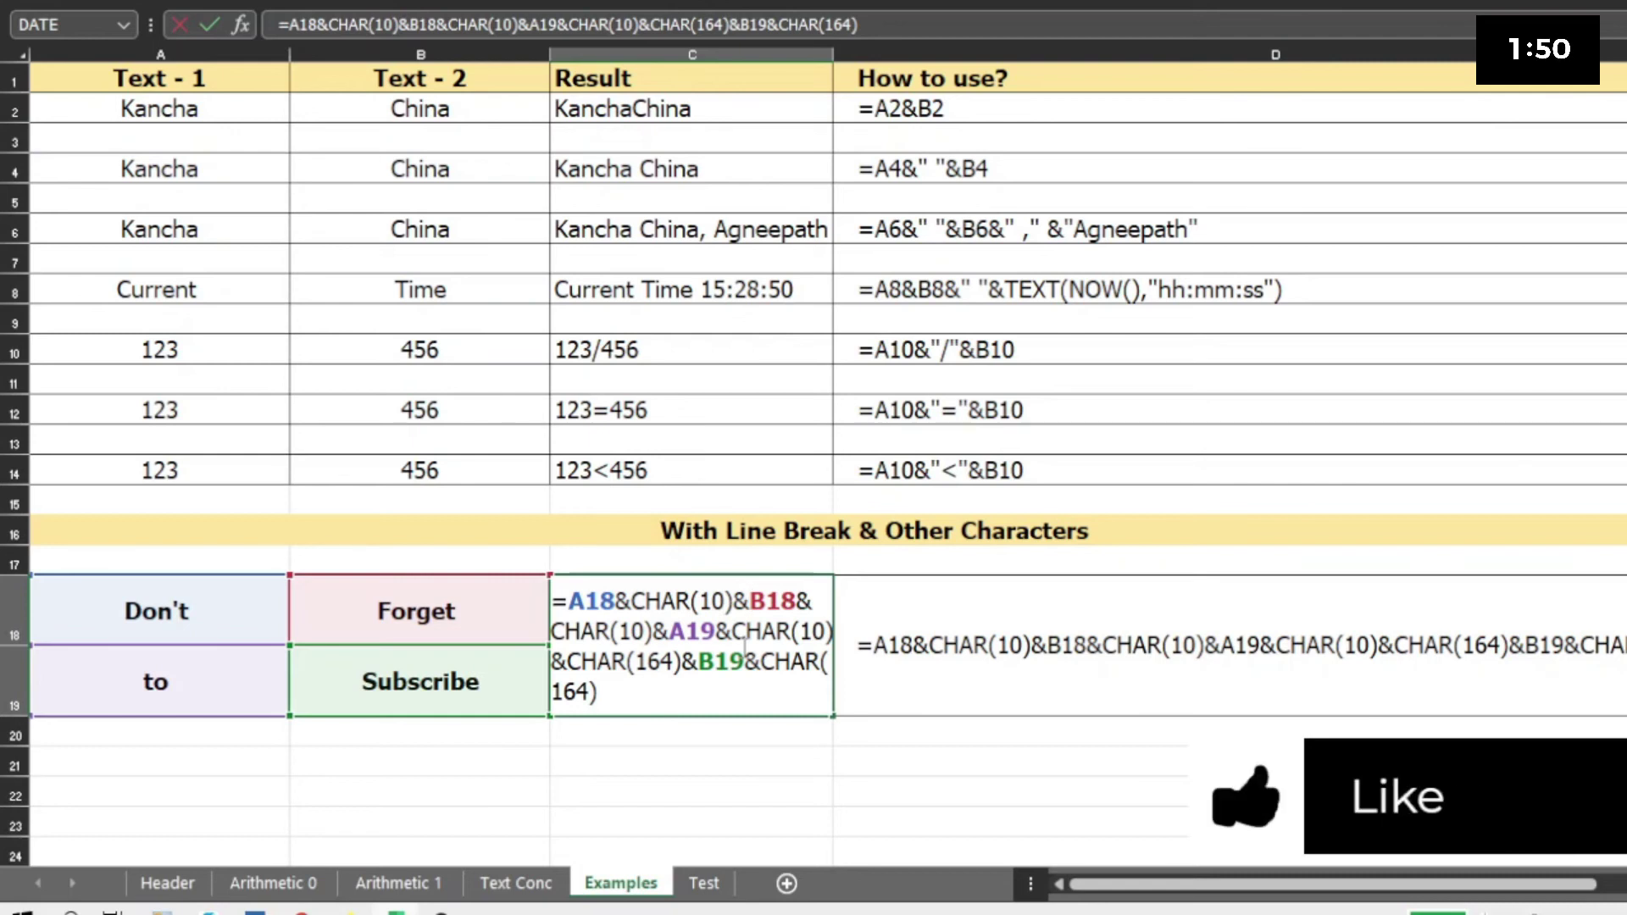
pyautogui.press('Right')
pyautogui.press('Right')
pyautogui.press('Right')
pyautogui.press('Right')
pyautogui.press('Right')
pyautogui.press('Right')
pyautogui.press('Right')
pyautogui.press('Right')
pyautogui.press('Right')
pyautogui.press('Right')
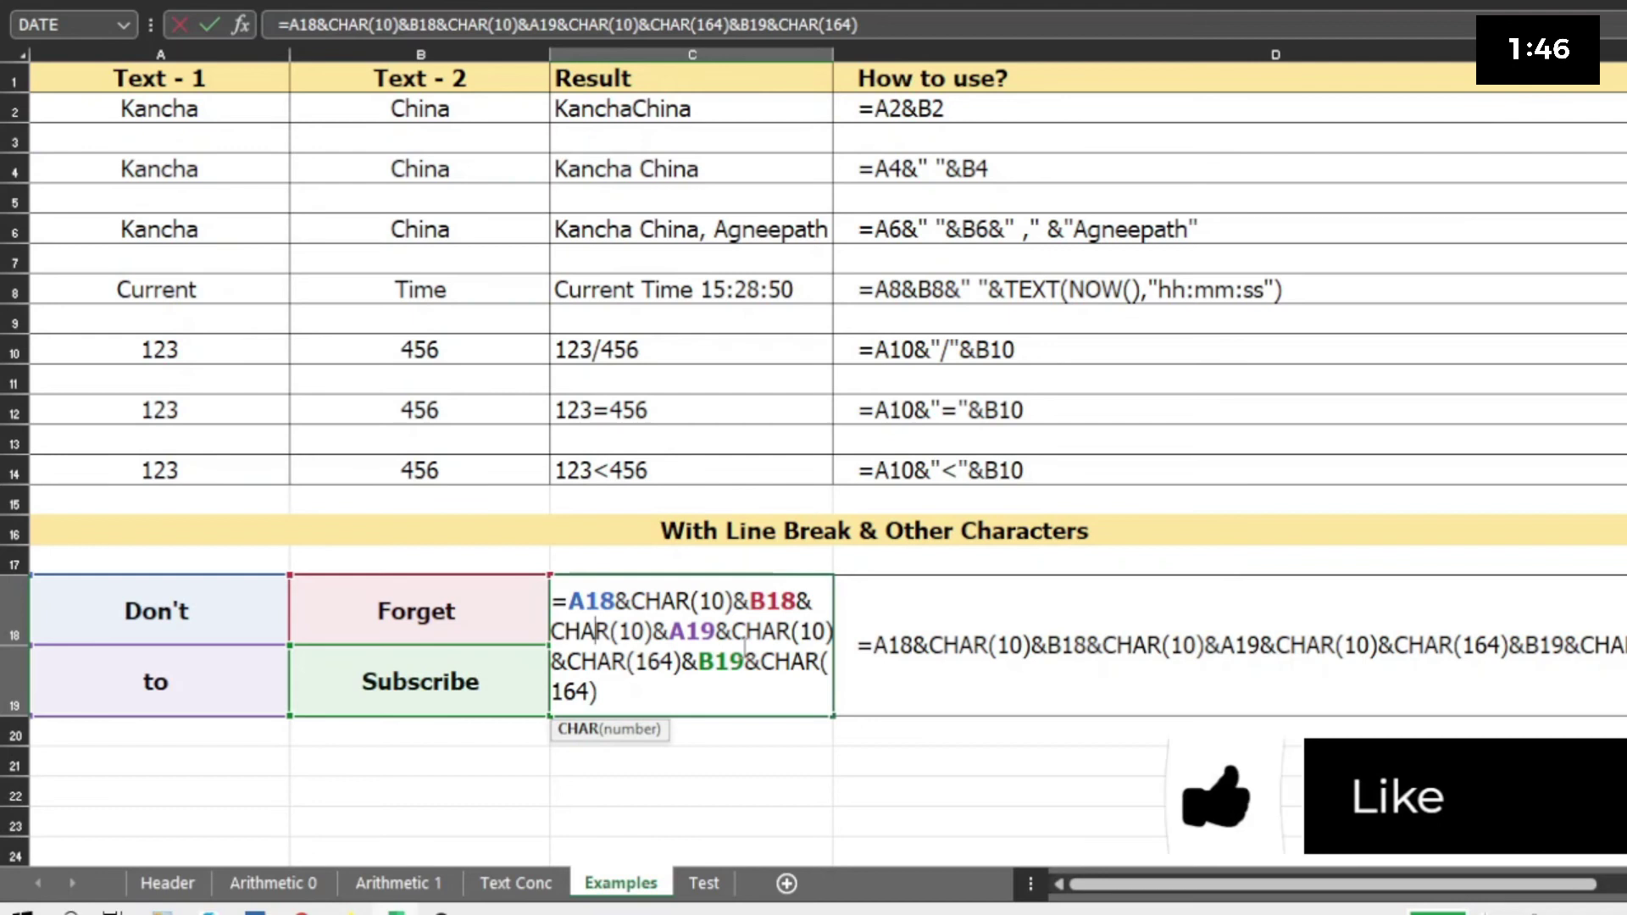
pyautogui.press('Right')
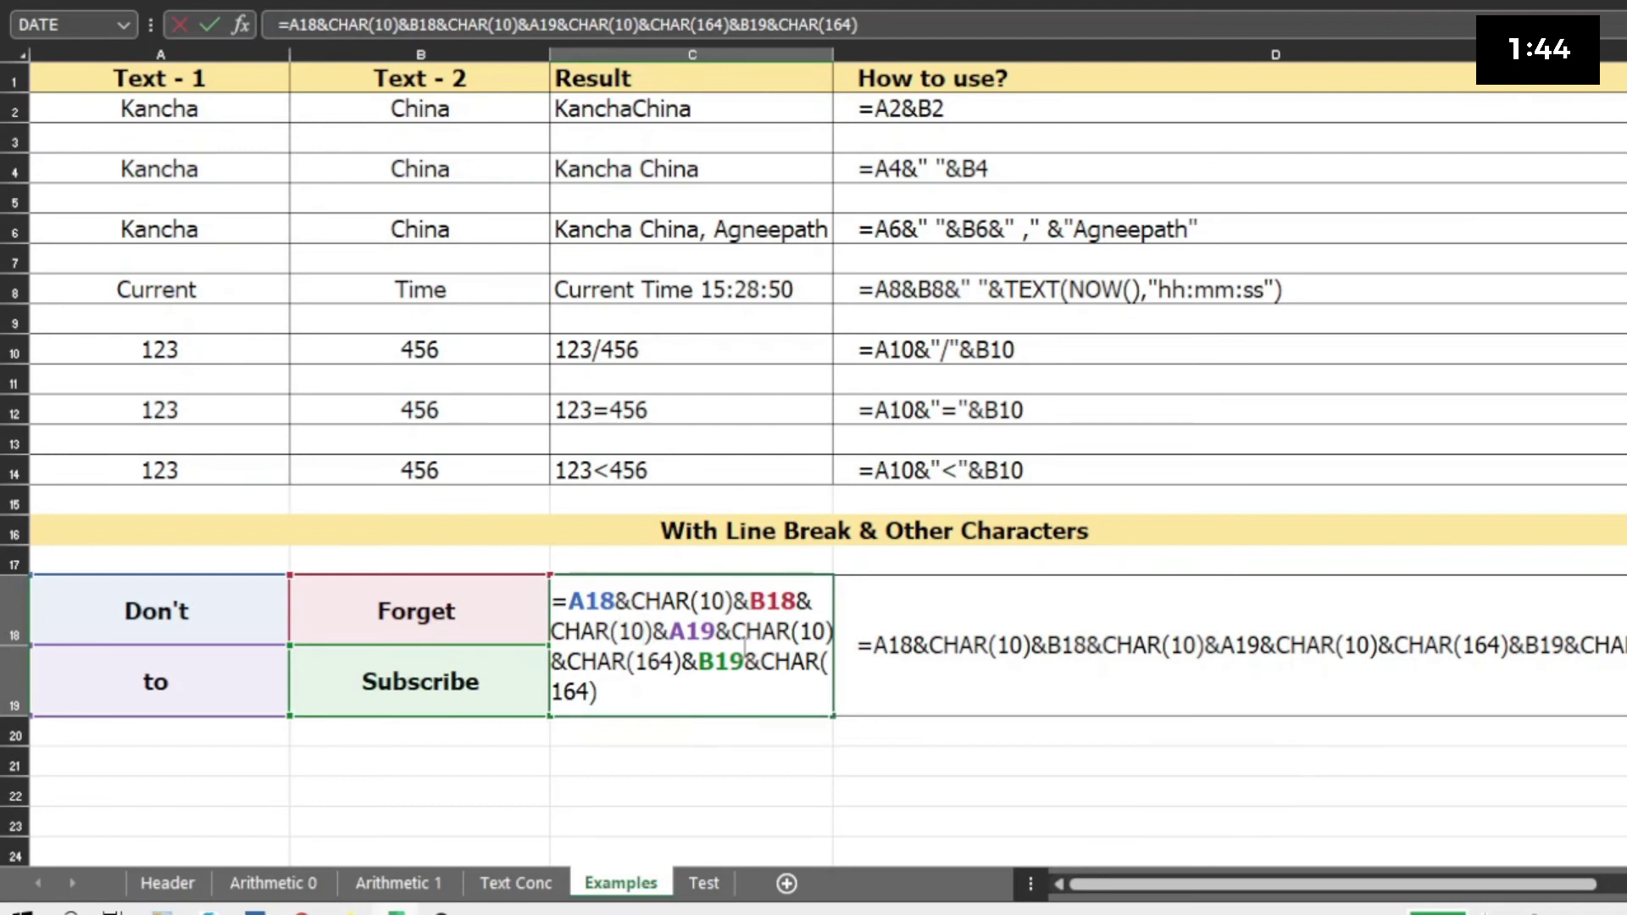
# Step: Walk through the remaining A19 and CHAR parts of the C18 formula and re-confirm it unedited
pyautogui.press('Up')
pyautogui.press('Down')
pyautogui.press('Left')
pyautogui.press('Right')
pyautogui.press('Right')
pyautogui.press('Right')
pyautogui.press('Right')
pyautogui.press('Right')
pyautogui.press('Right')
pyautogui.press('Right')
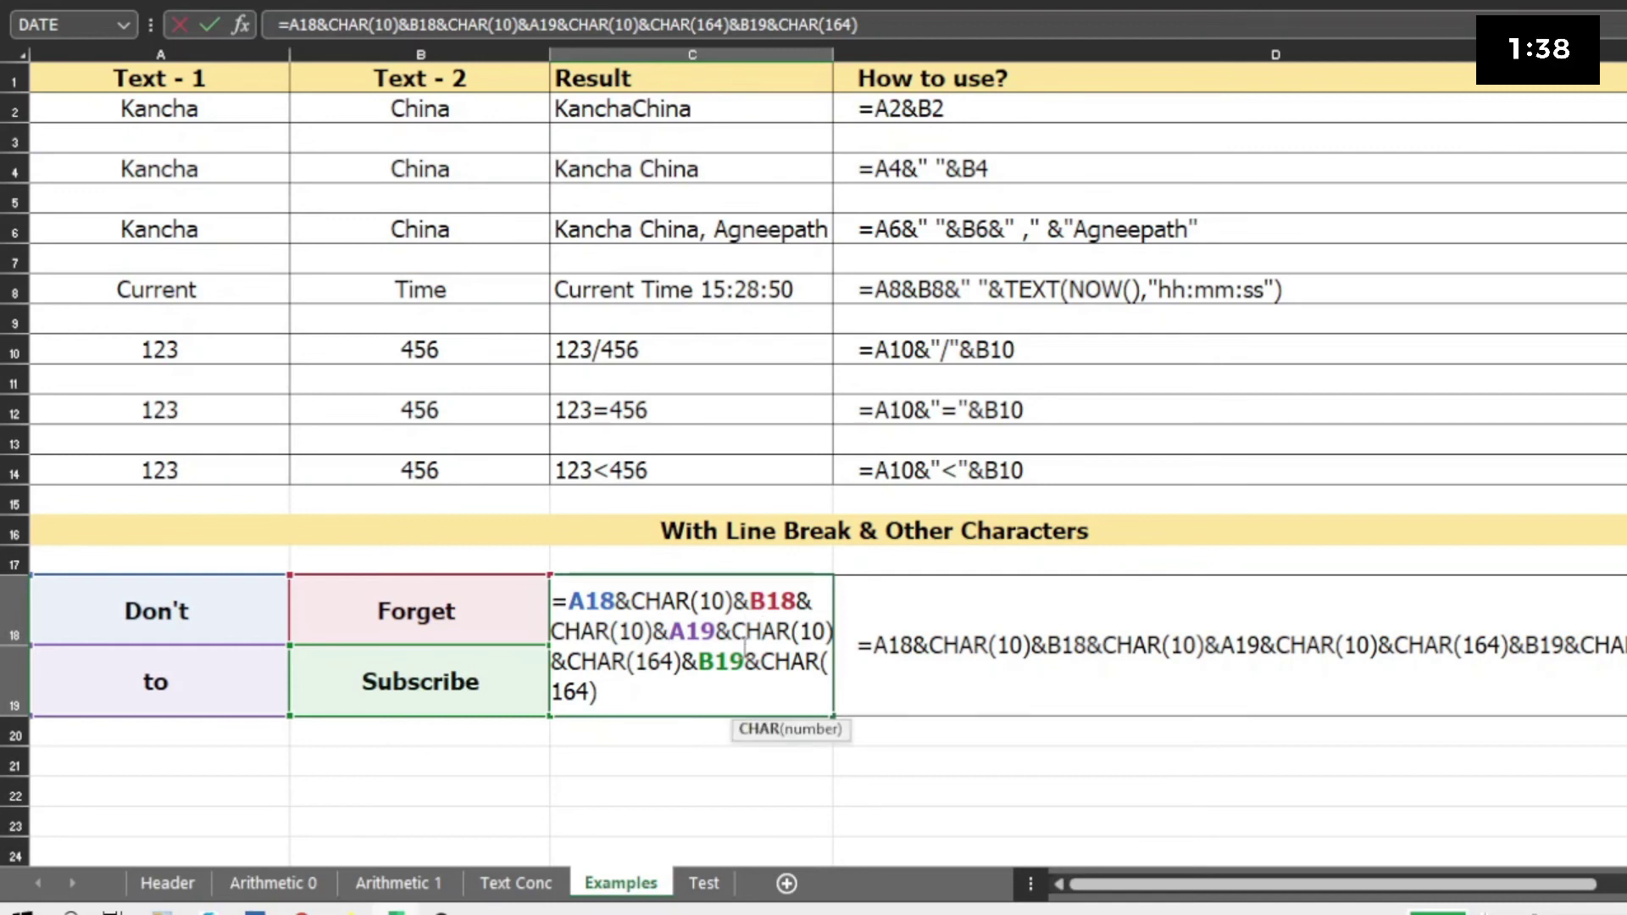
pyautogui.press('Right')
pyautogui.press('Return')
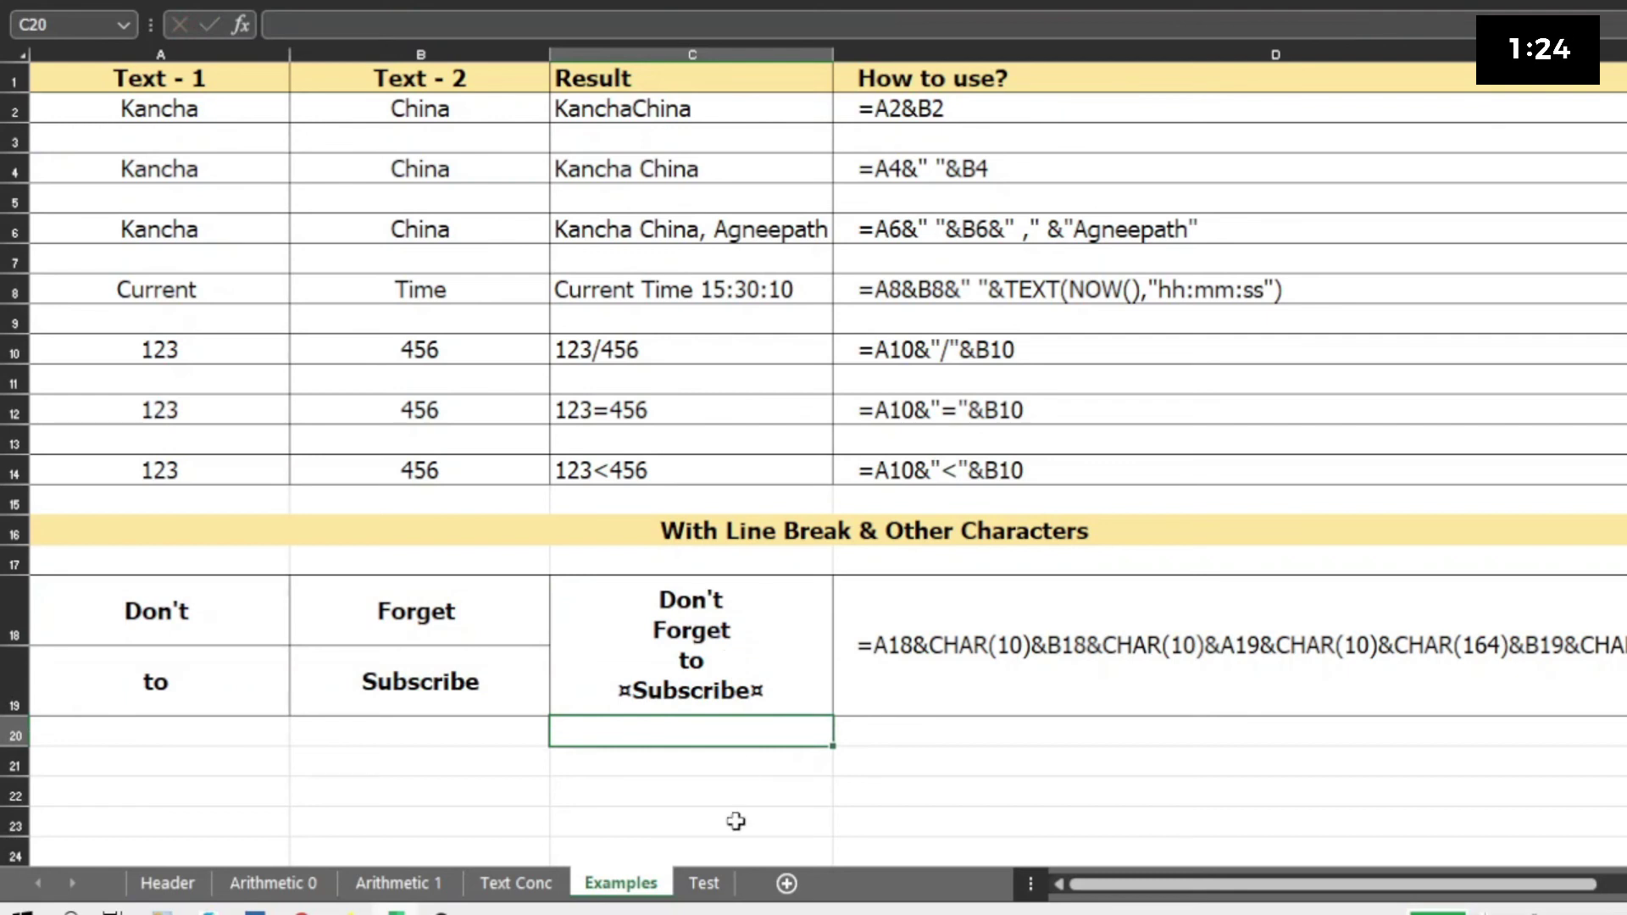
# Step: On the Test sheet, start a formula in E2 that joins the name in A2 with a line break: =A2&CHAR(10)
pyautogui.click(705, 883)
pyautogui.click(713, 132)
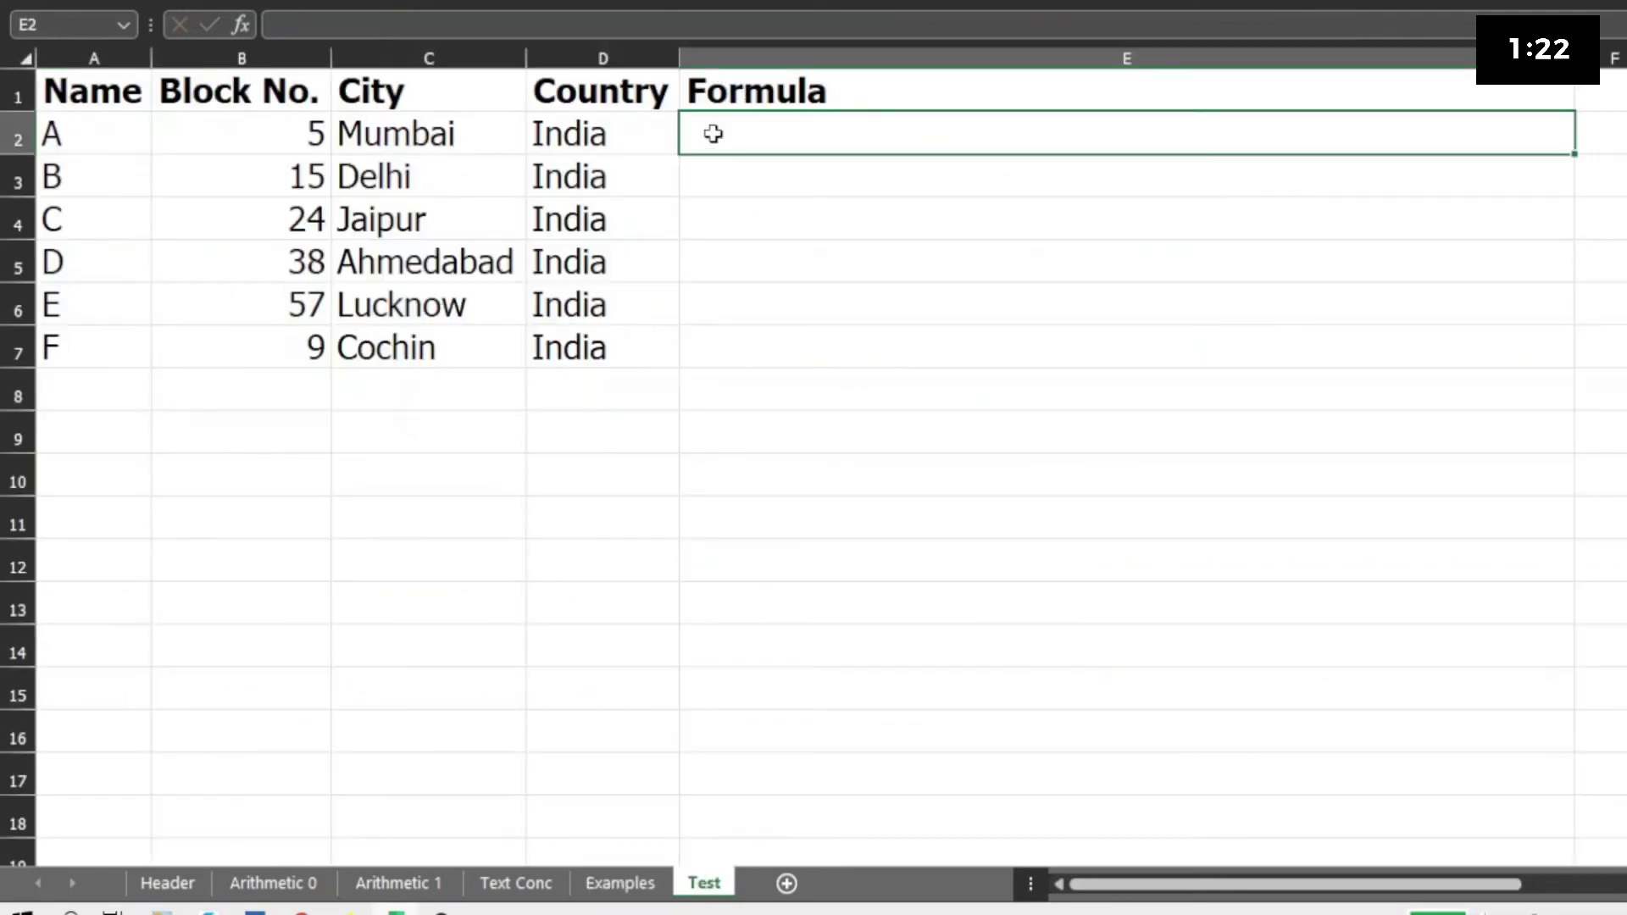
pyautogui.write('=')
pyautogui.press('Left')
pyautogui.press('Left')
pyautogui.press('Left')
pyautogui.press('Left')
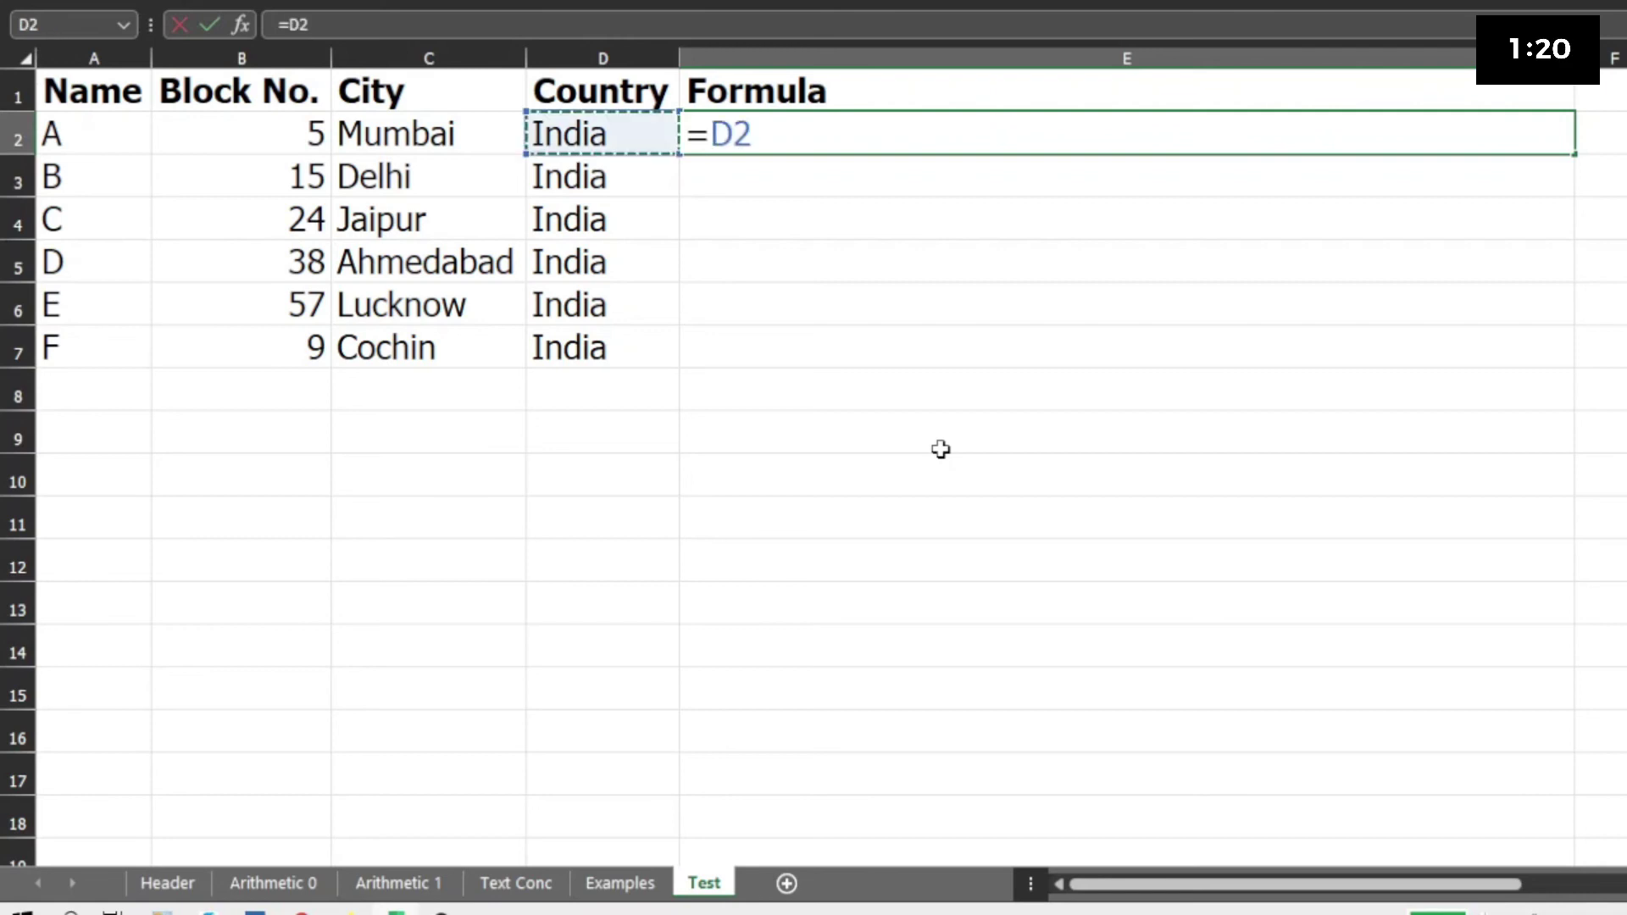
pyautogui.write('&CHA')
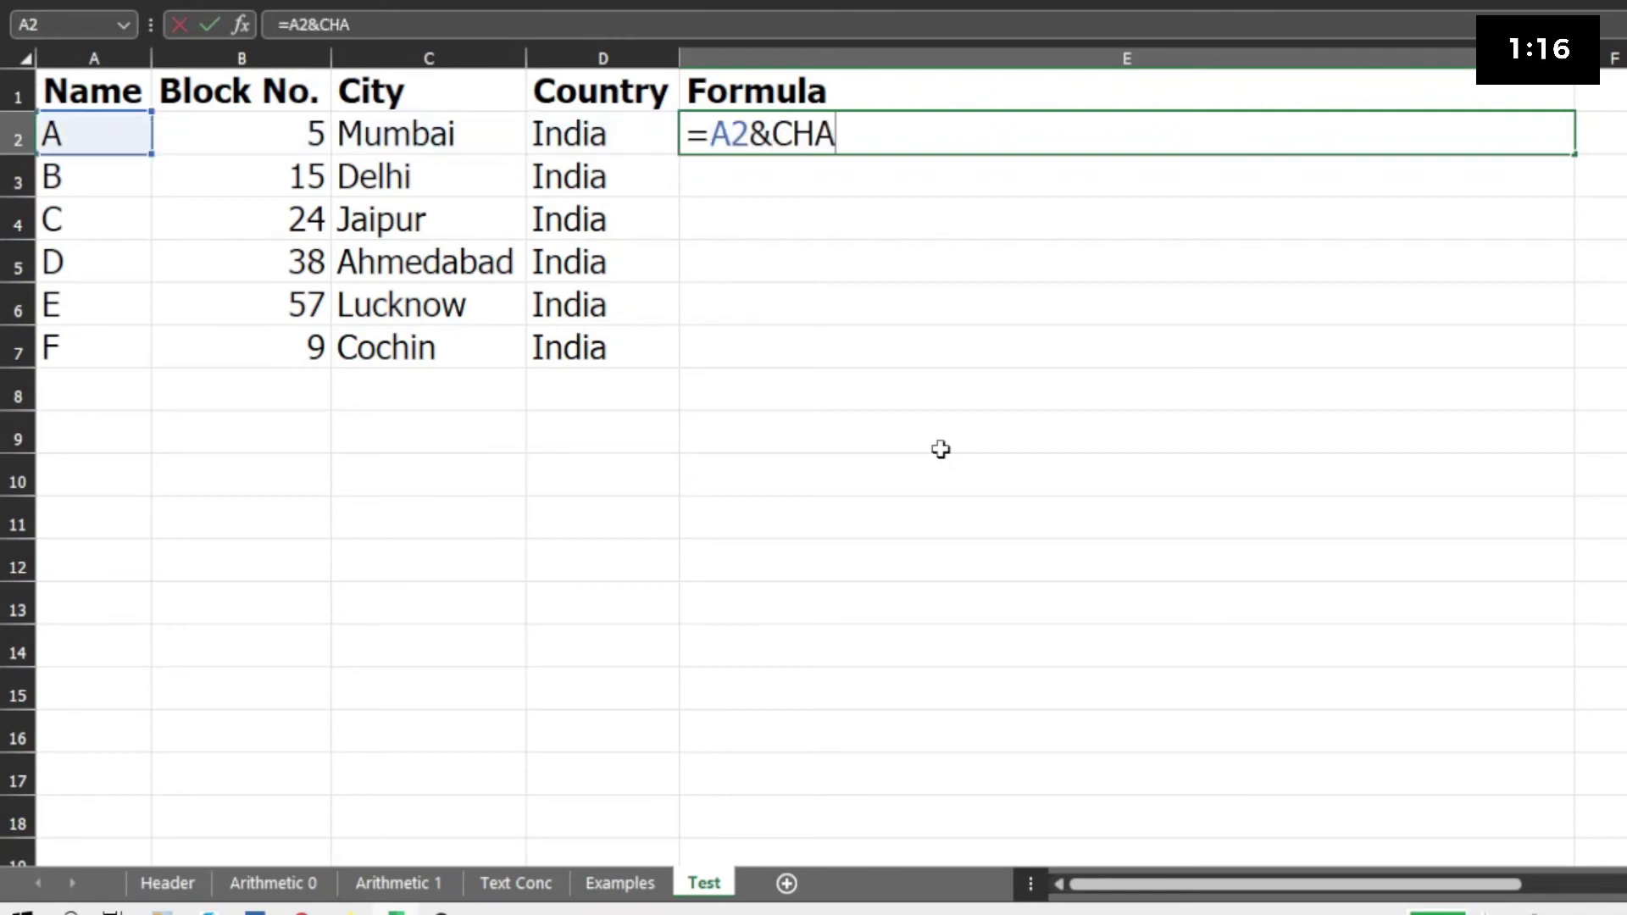
pyautogui.write('R(!)')
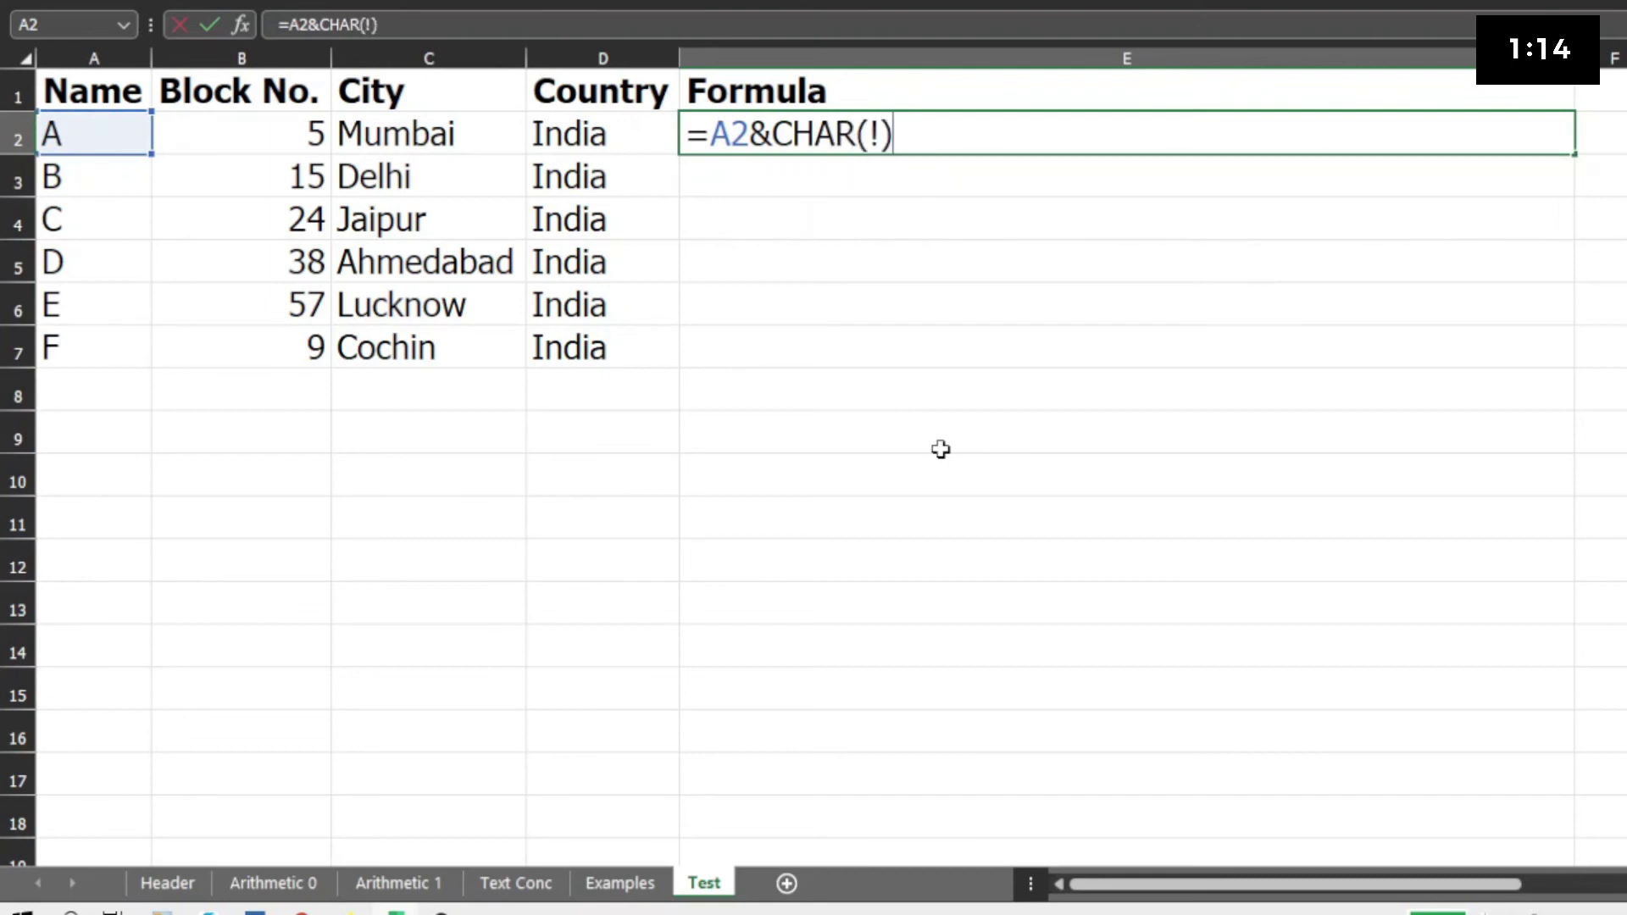
pyautogui.press('BackSpace')
pyautogui.press('BackSpace')
pyautogui.write('10)')
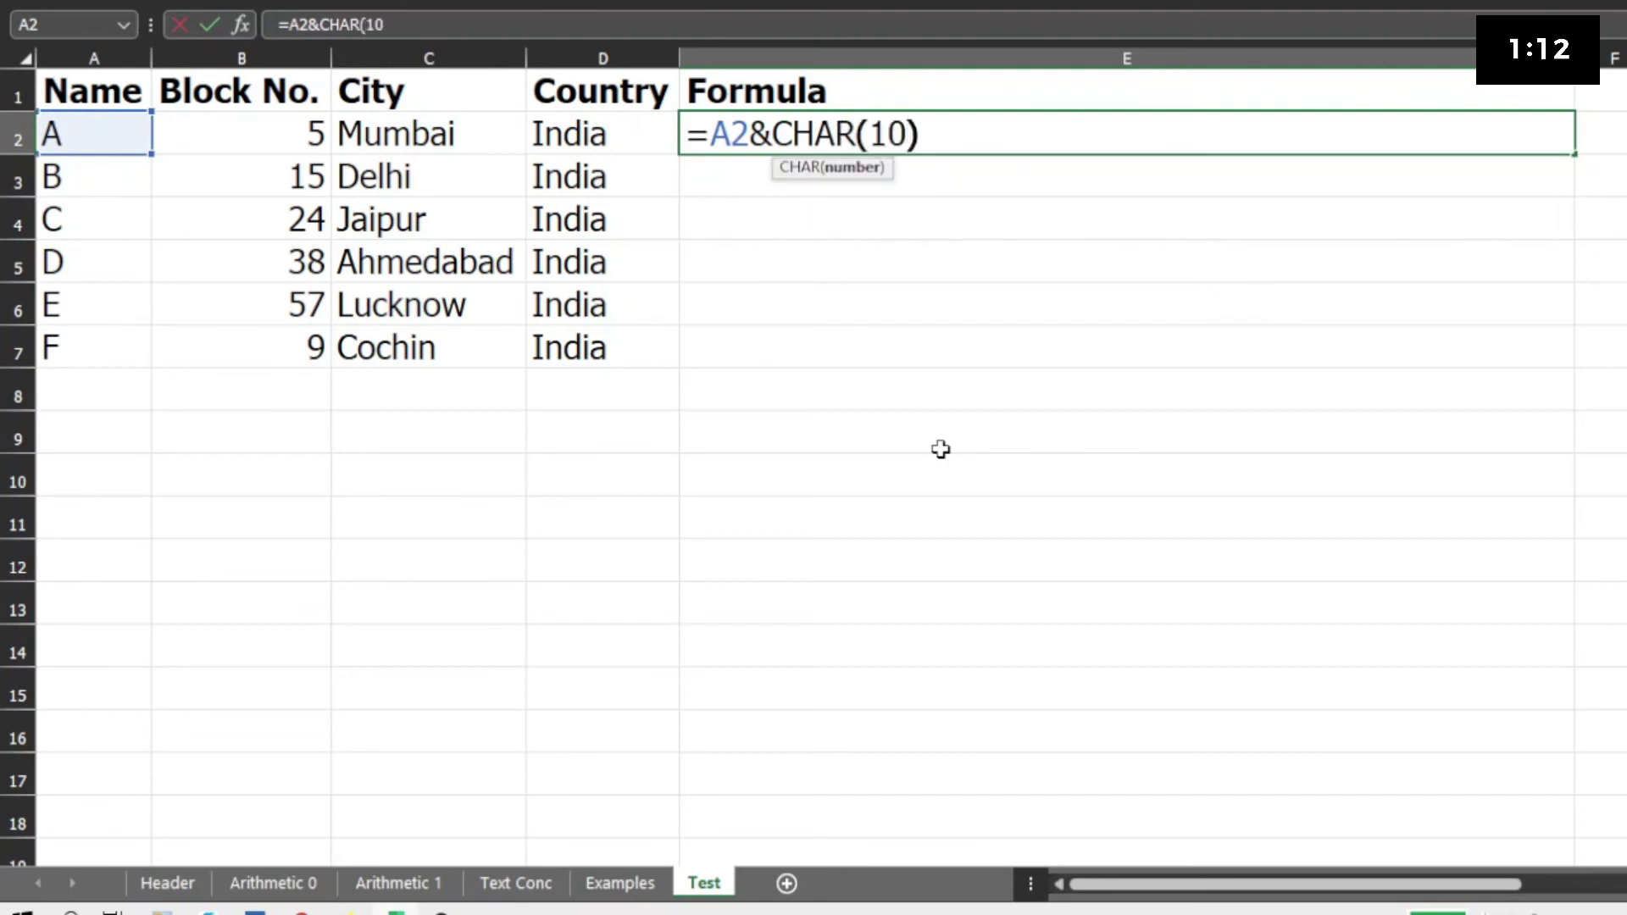
# Step: Extend the E2 formula with the block number and another line break: &B2&CHAR(10)
pyautogui.write('&')
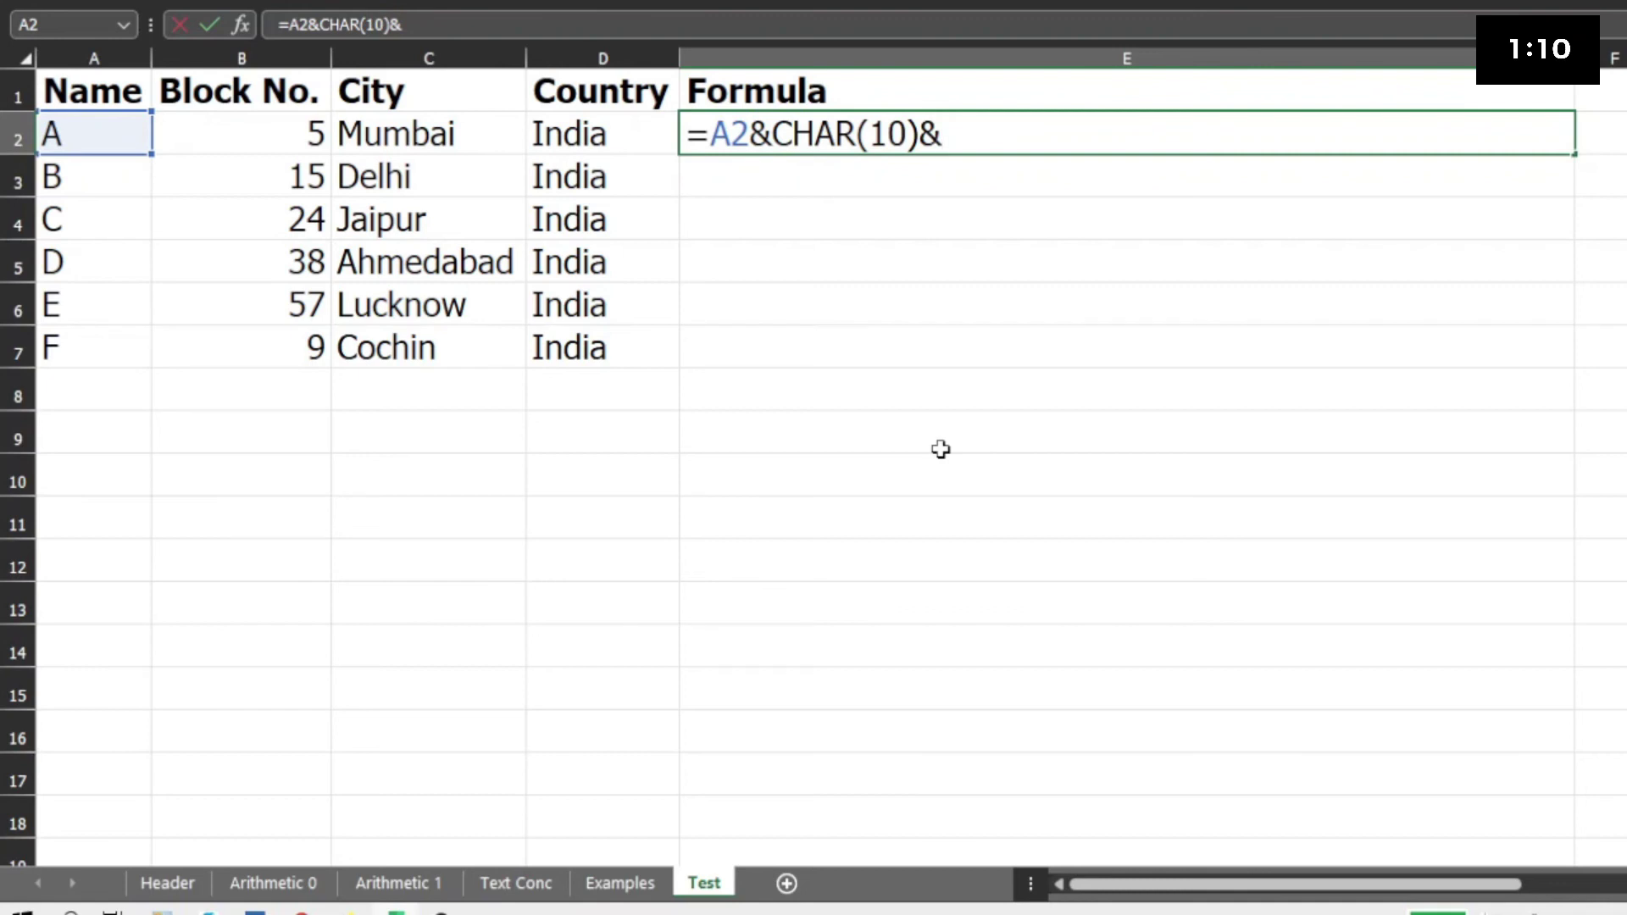
pyautogui.press('Left')
pyautogui.press('Left')
pyautogui.press('Left')
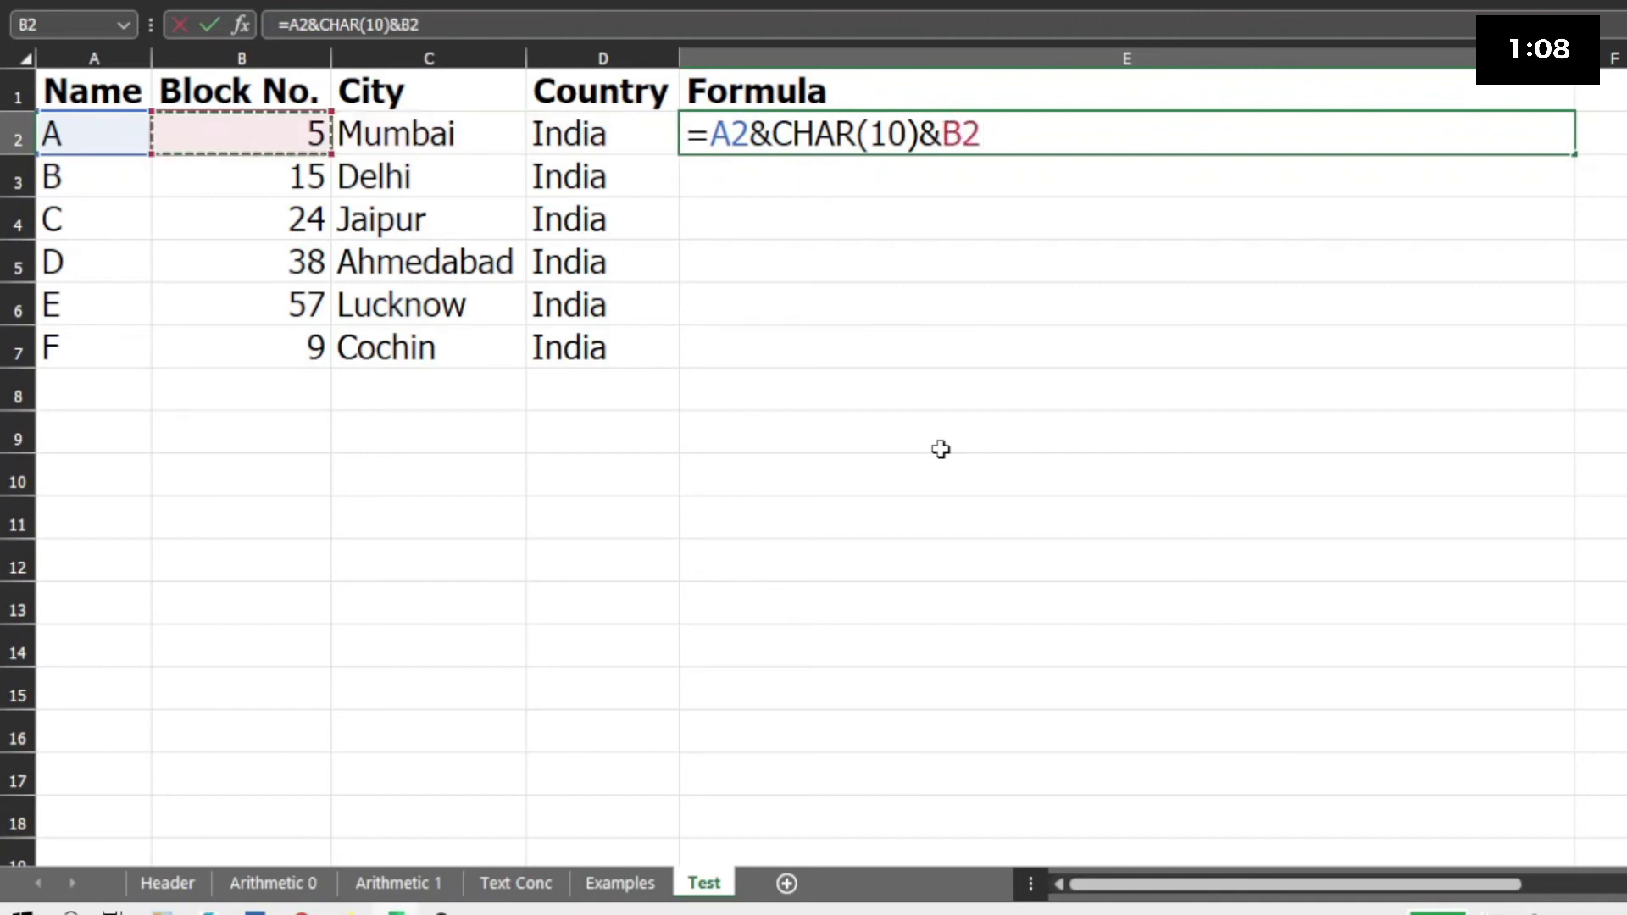
pyautogui.write('&')
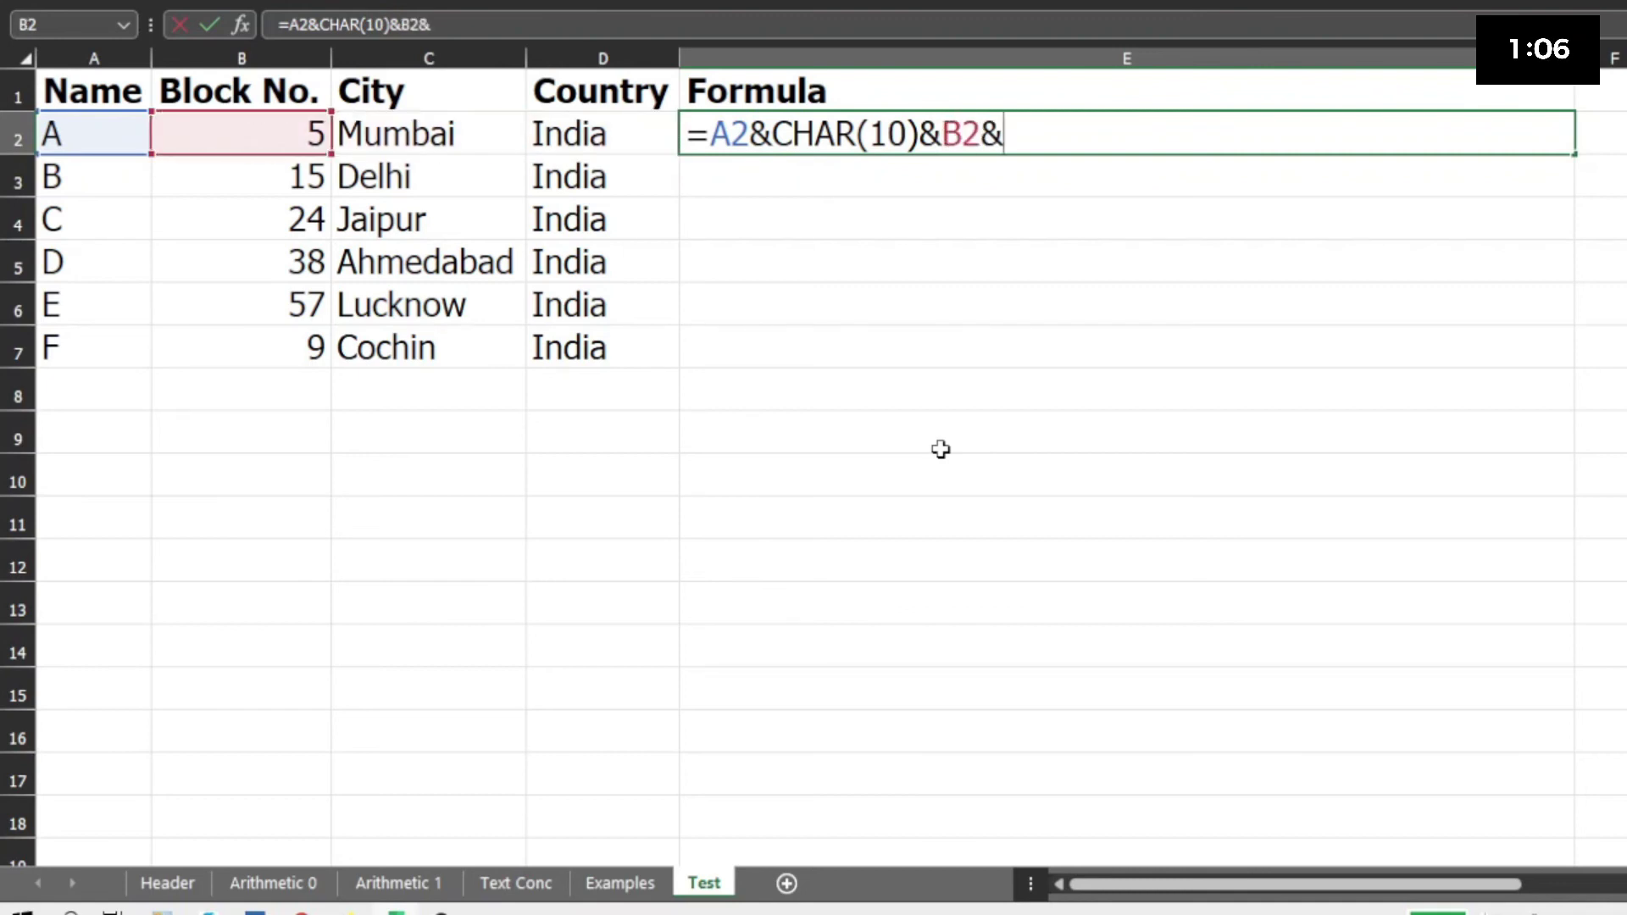
pyautogui.write('CHAR')
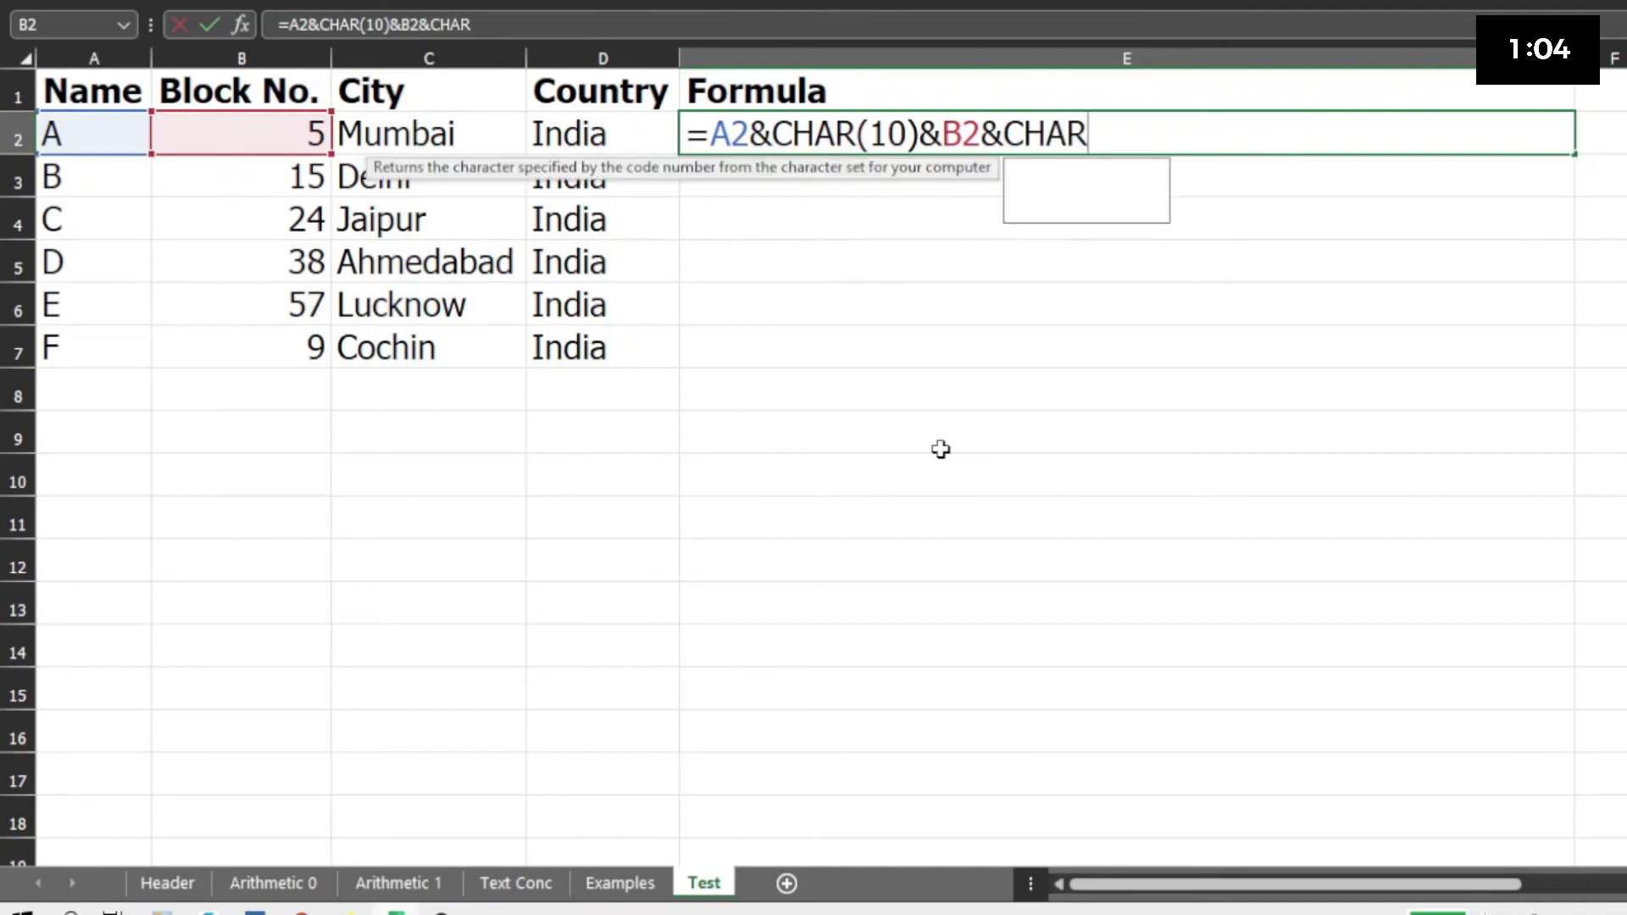
pyautogui.write('(10)')
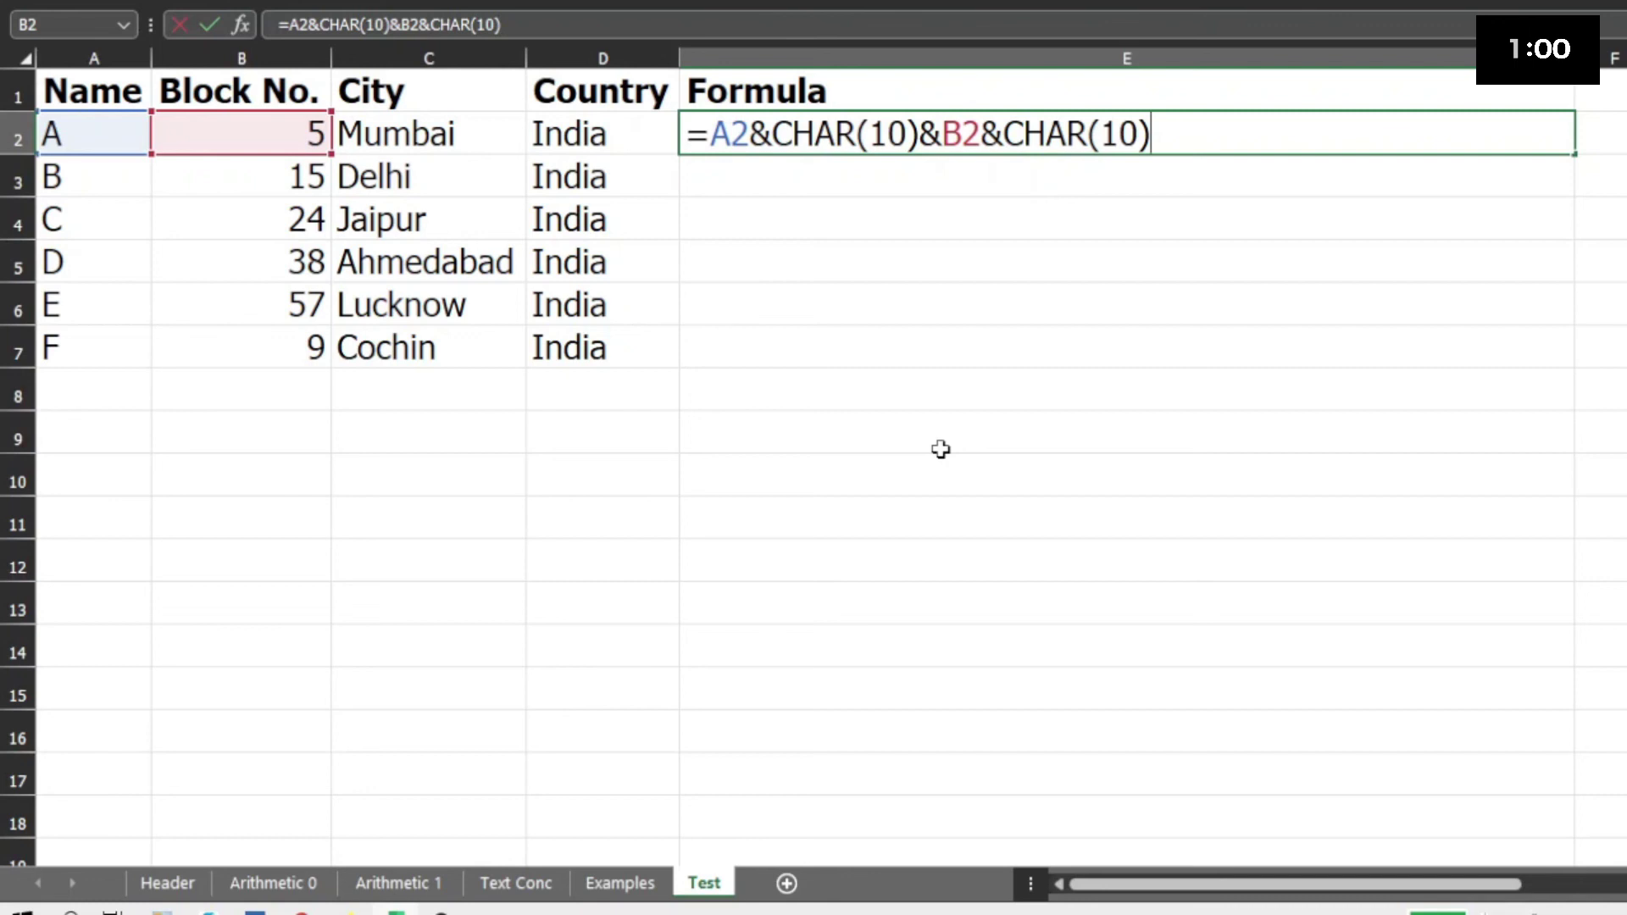
# Step: Continue the E2 formula with the labelled city, a line break and the country label: &"City"&C2&Char(10)&"Country"
pyautogui.write('&')
pyautogui.write('"Ci')
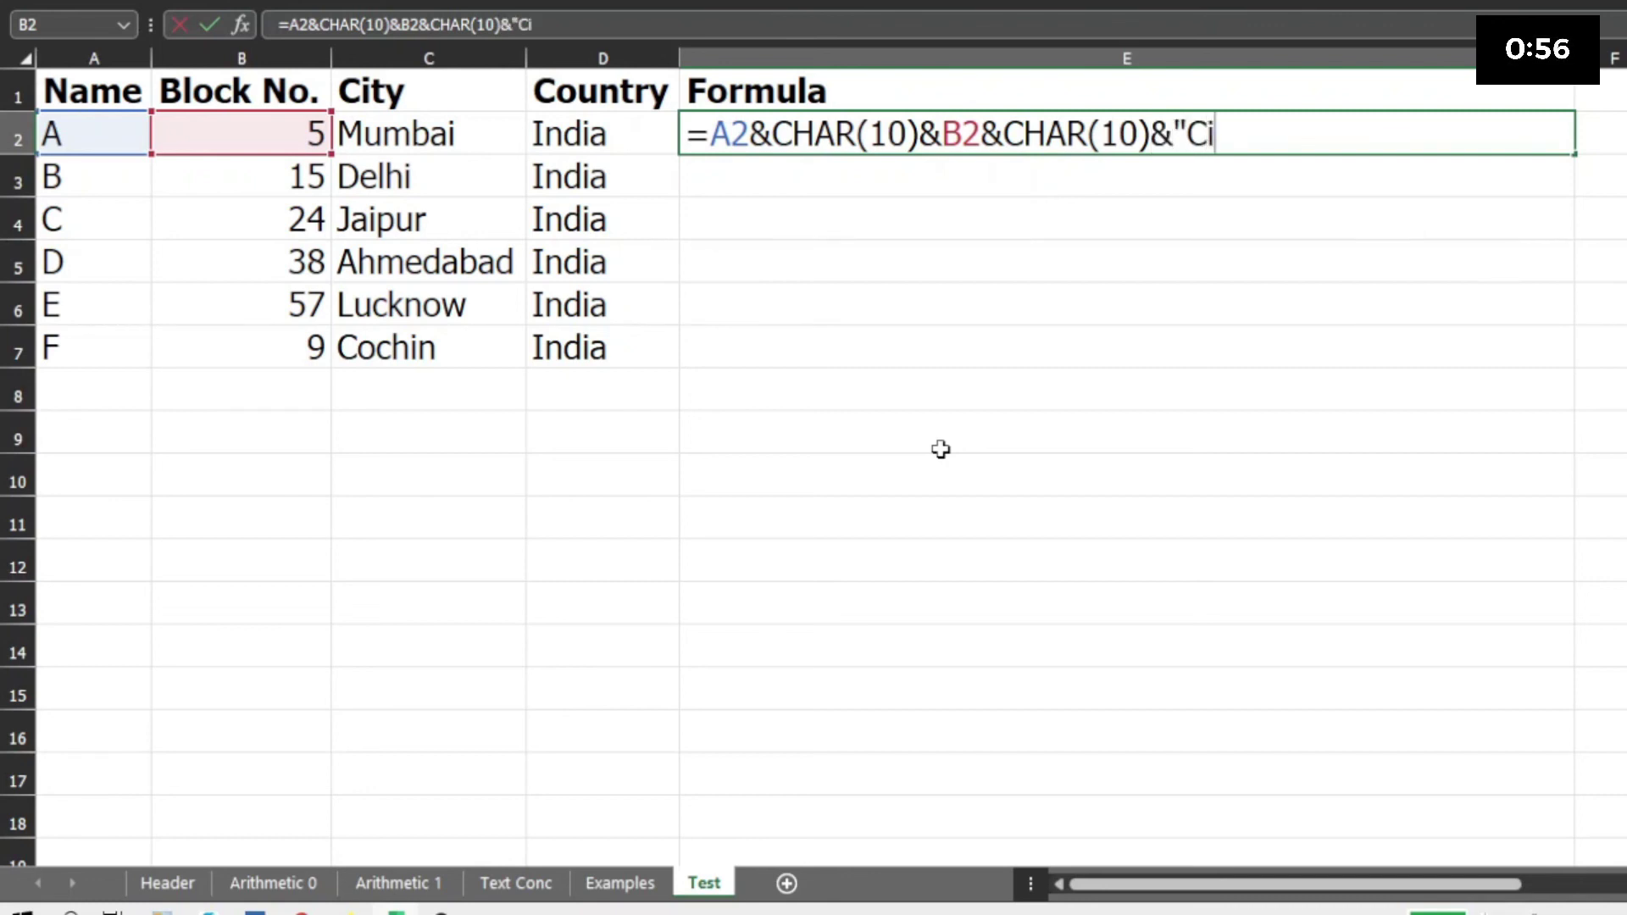
pyautogui.write('ty"&')
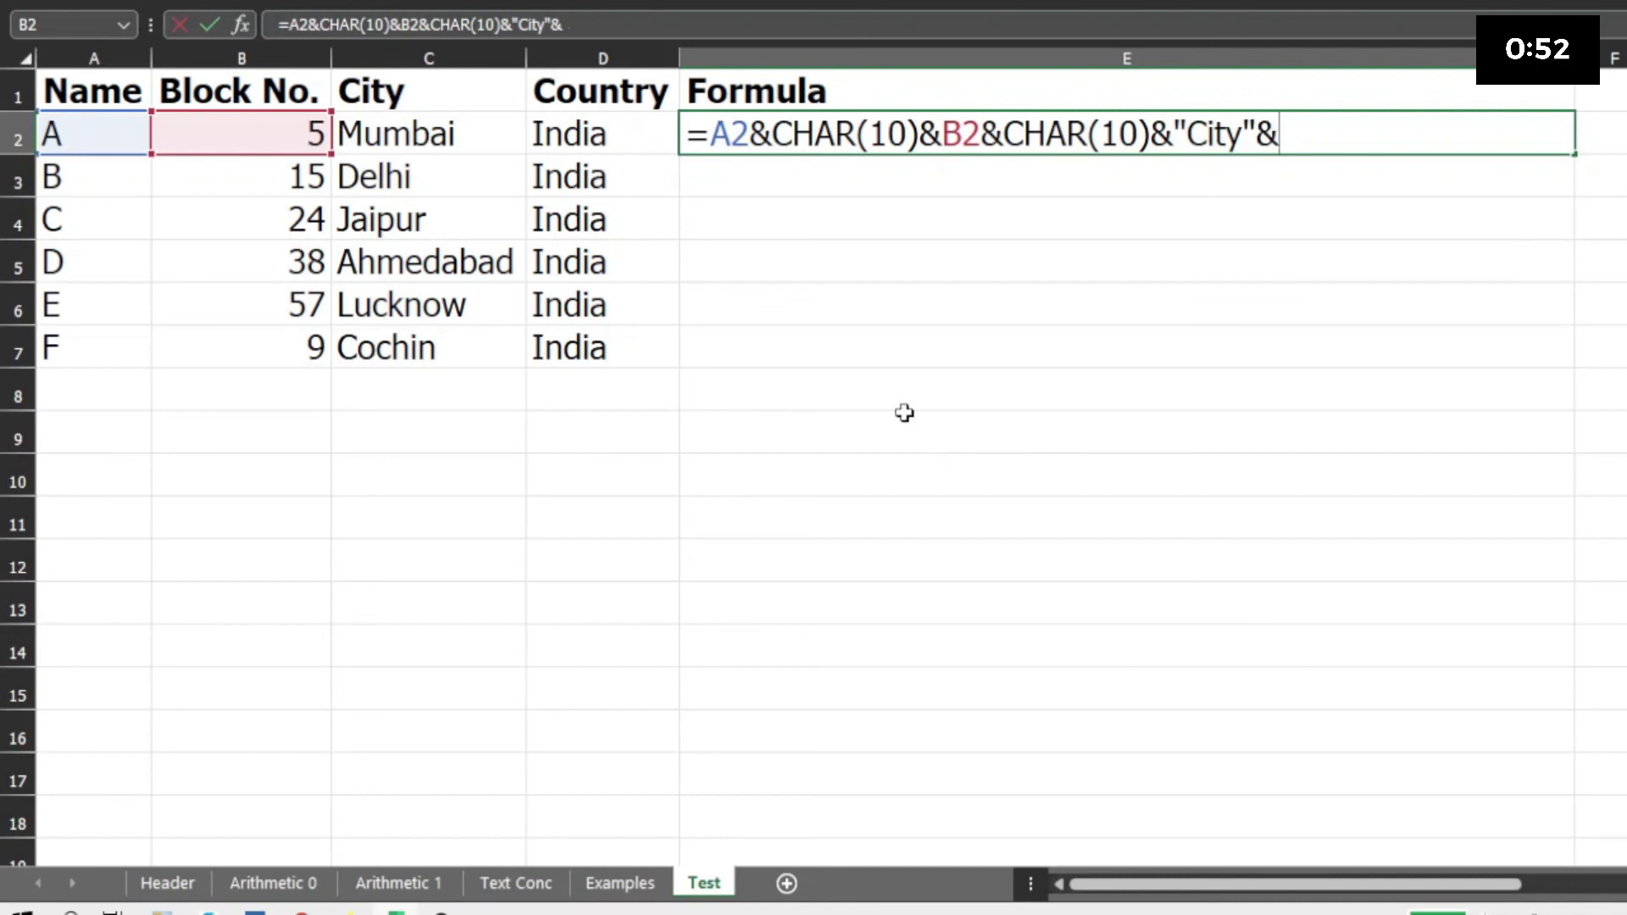
pyautogui.click(410, 125)
pyautogui.write('&Chart')
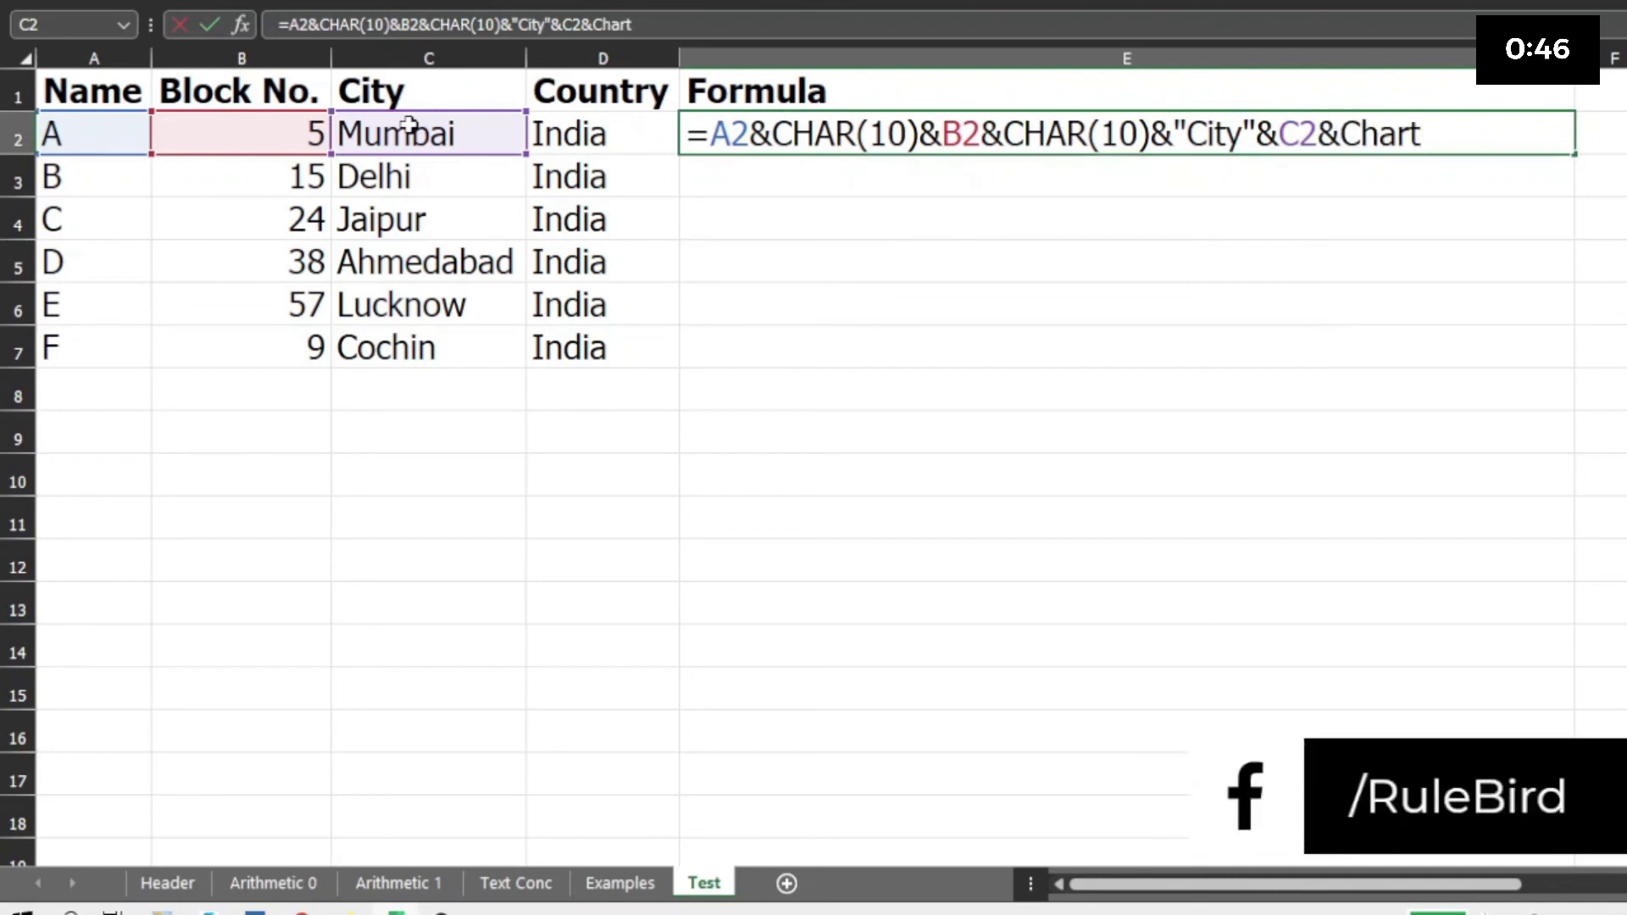
pyautogui.press('BackSpace')
pyautogui.write('(10')
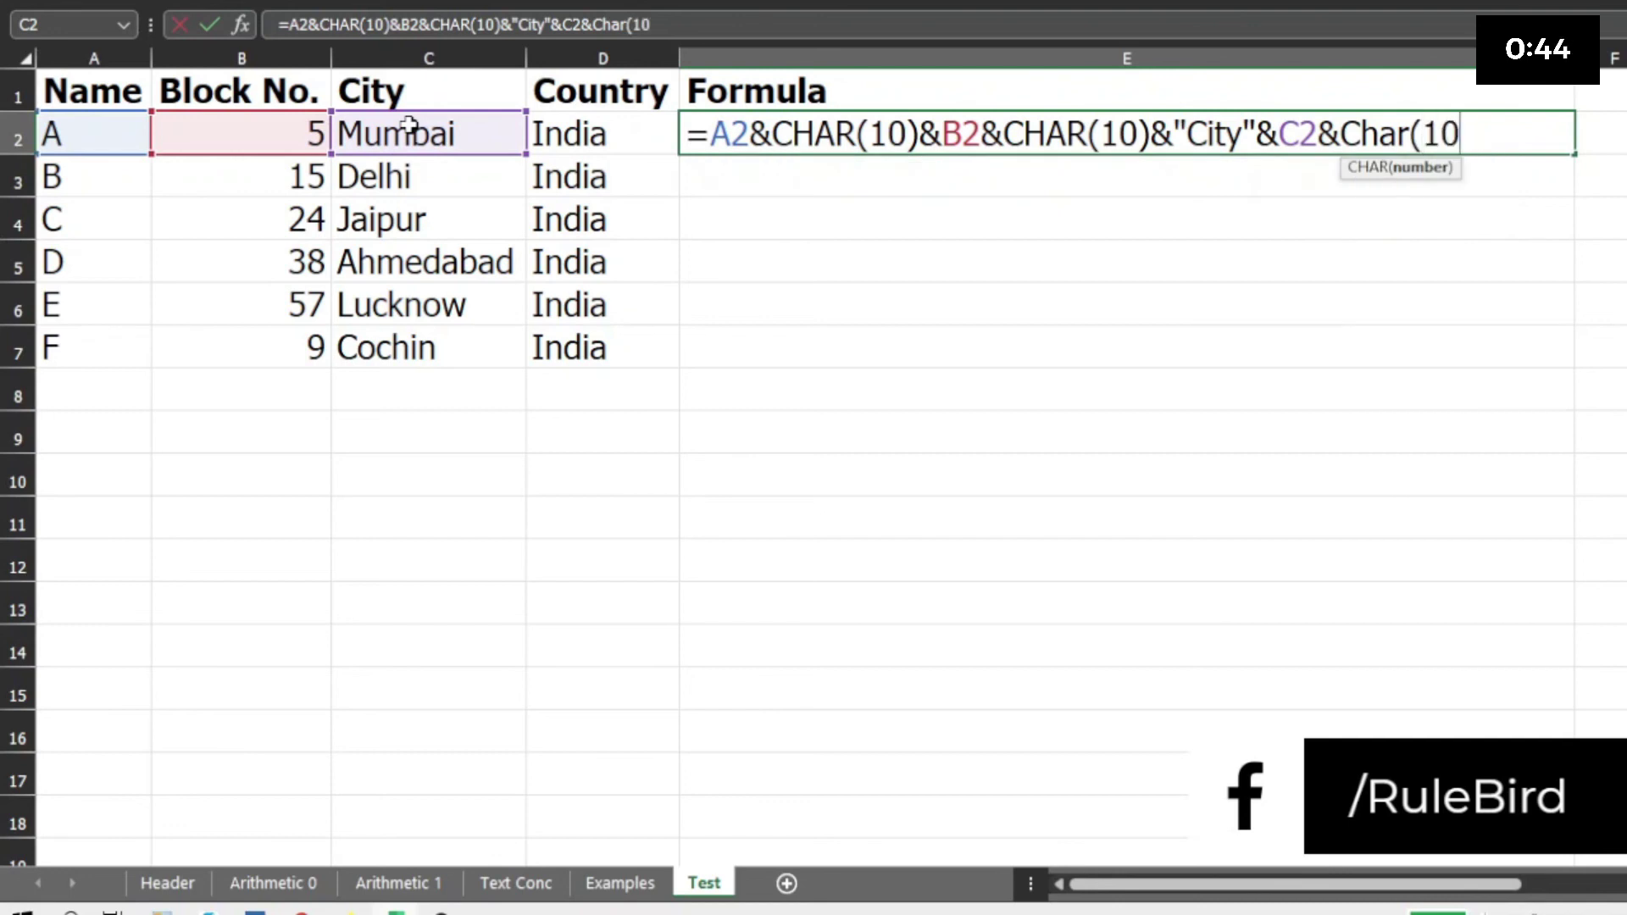
pyautogui.write(')')
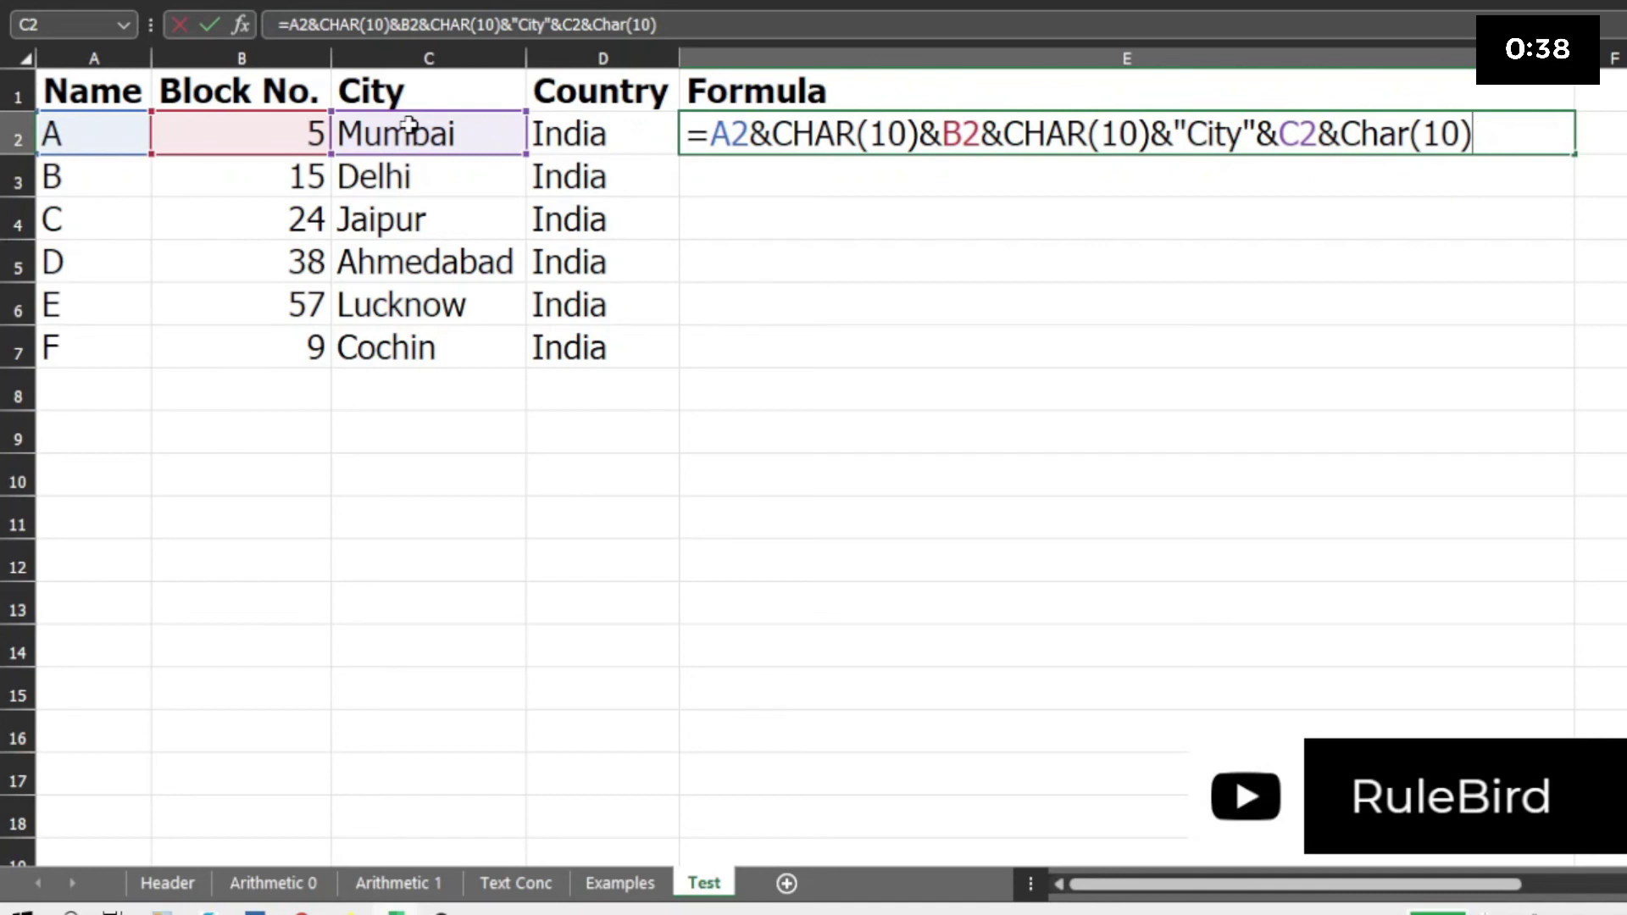
pyautogui.write('&"Cou')
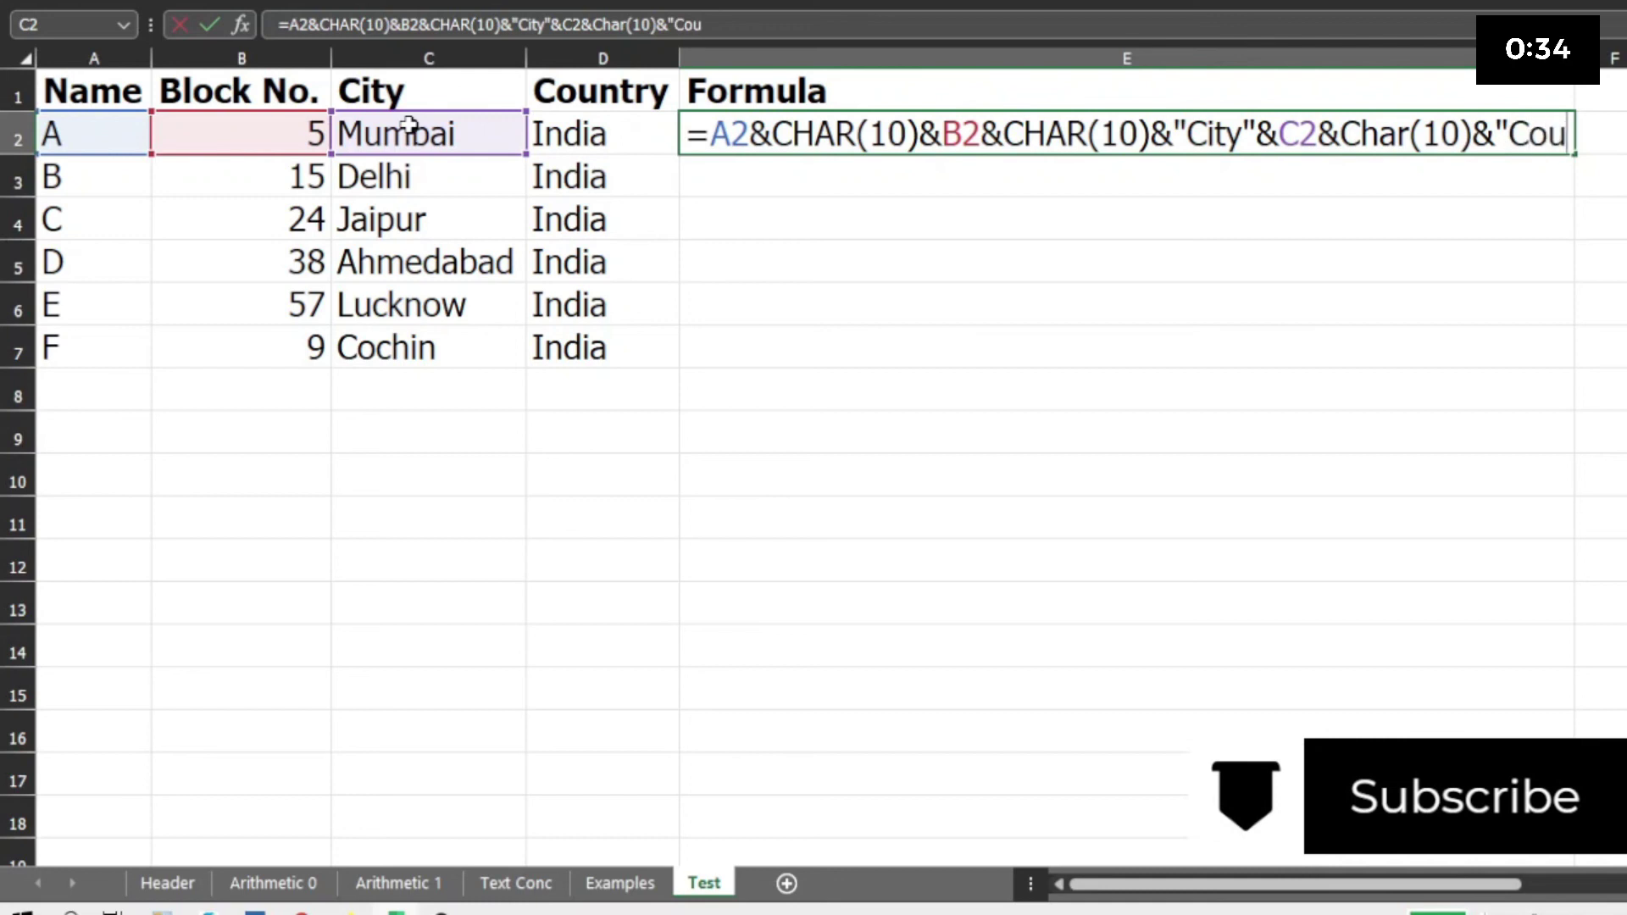
pyautogui.write('ntry"')
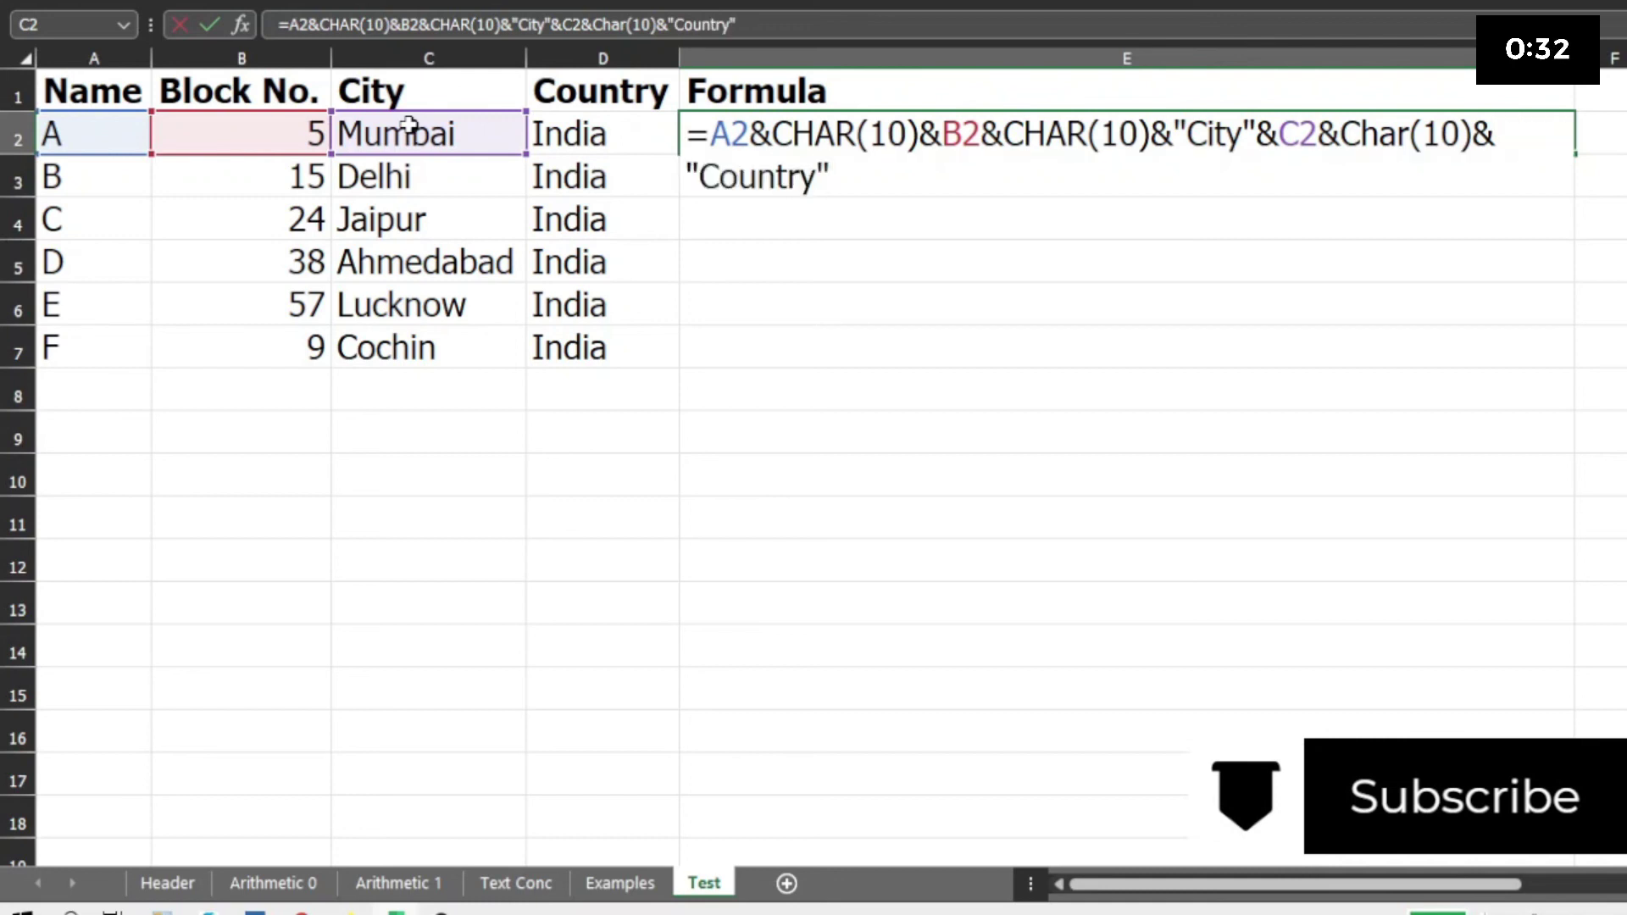